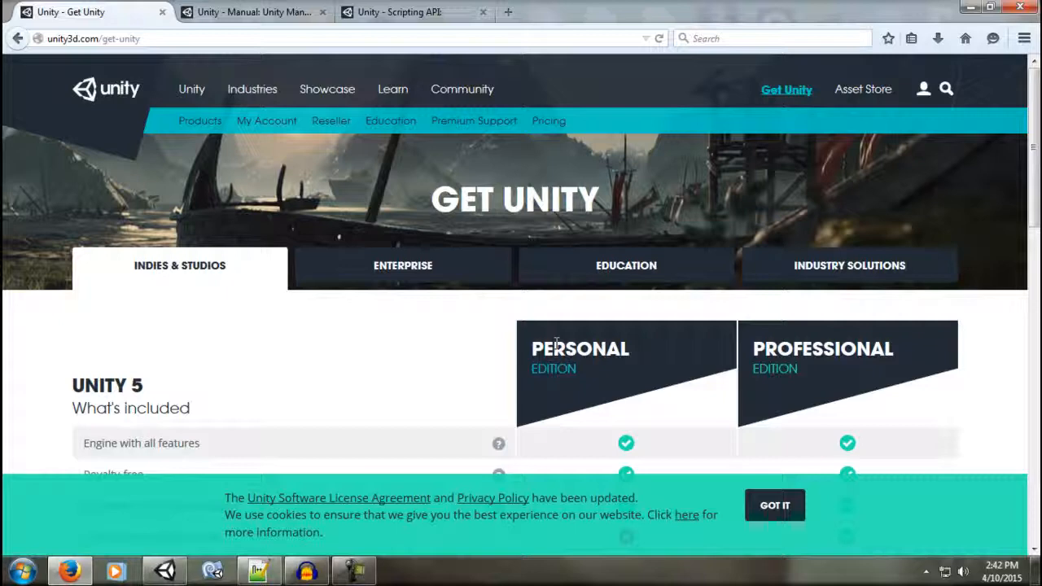
# - Review the feature comparison of the Personal and Professional editions on the Get Unity page
pyautogui.scroll(-4, 554, 349)
pyautogui.scroll(4, 550, 352)
pyautogui.scroll(-8, 625, 195)
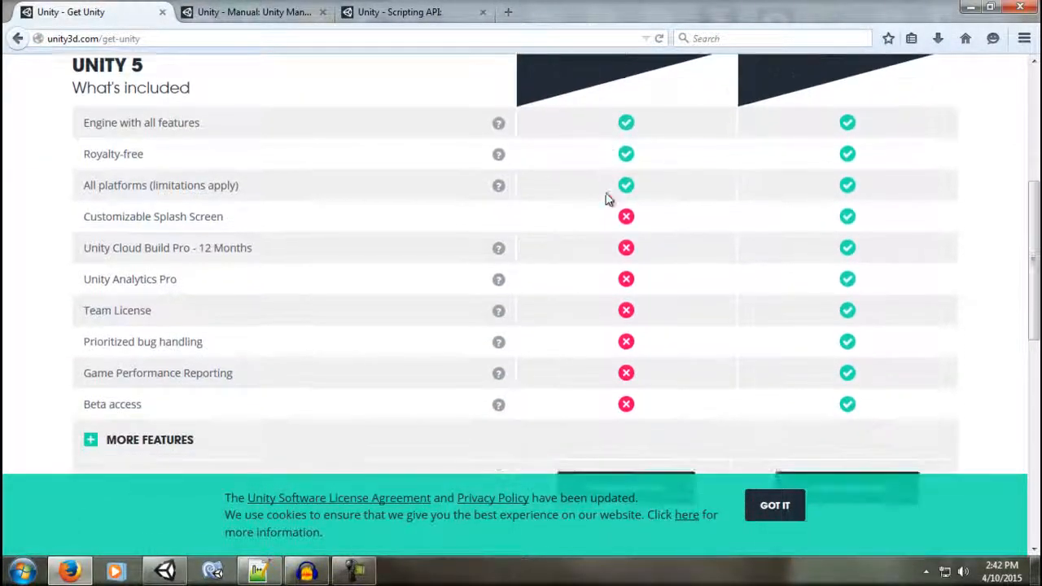
pyautogui.scroll(1, 612, 192)
pyautogui.scroll(4, 621, 213)
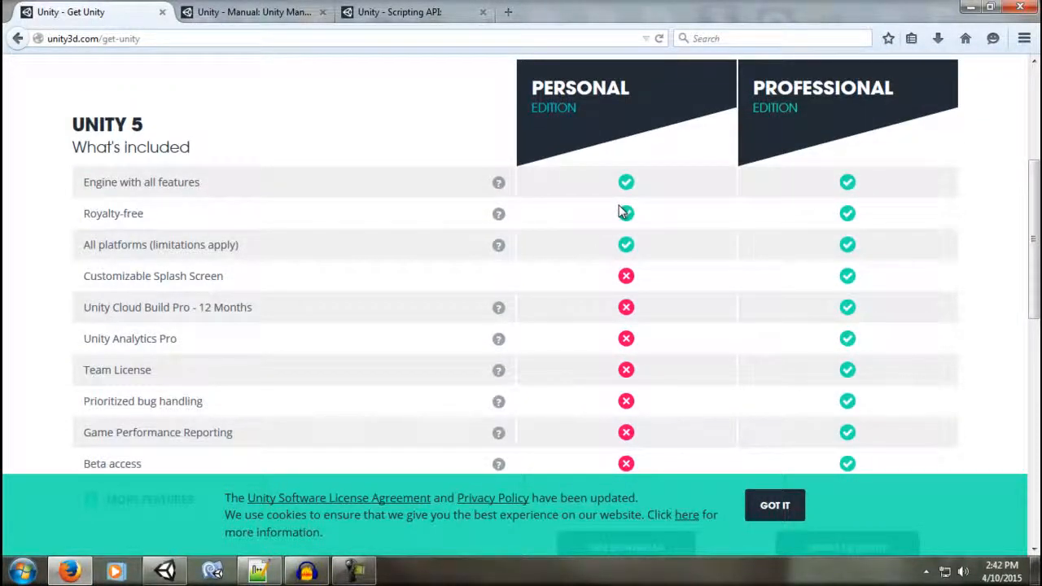
# - Switch to the Unity launcher and start a new 3D project named "Tutorial"
pyautogui.click(167, 572)
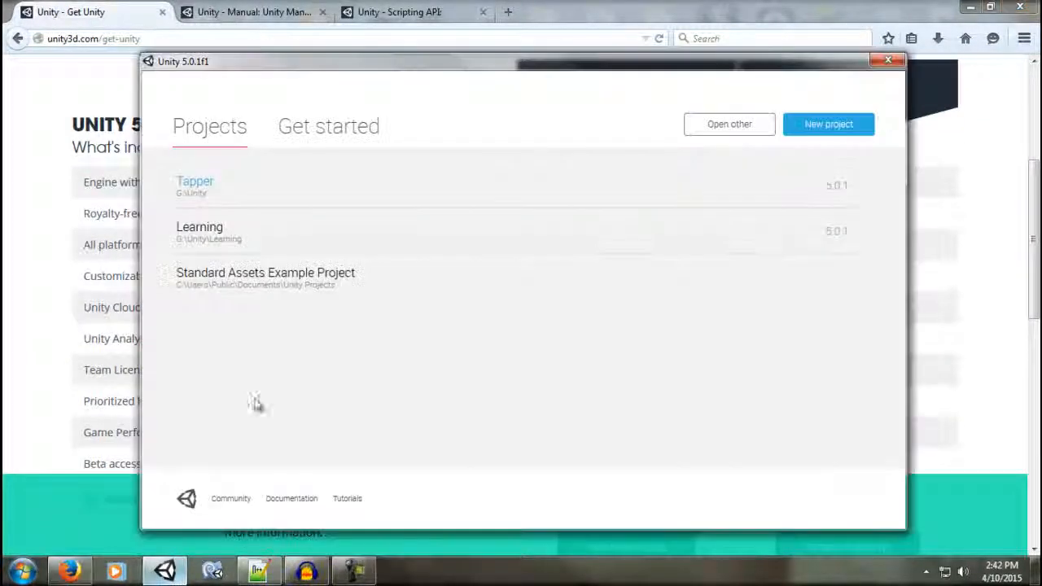
pyautogui.click(826, 126)
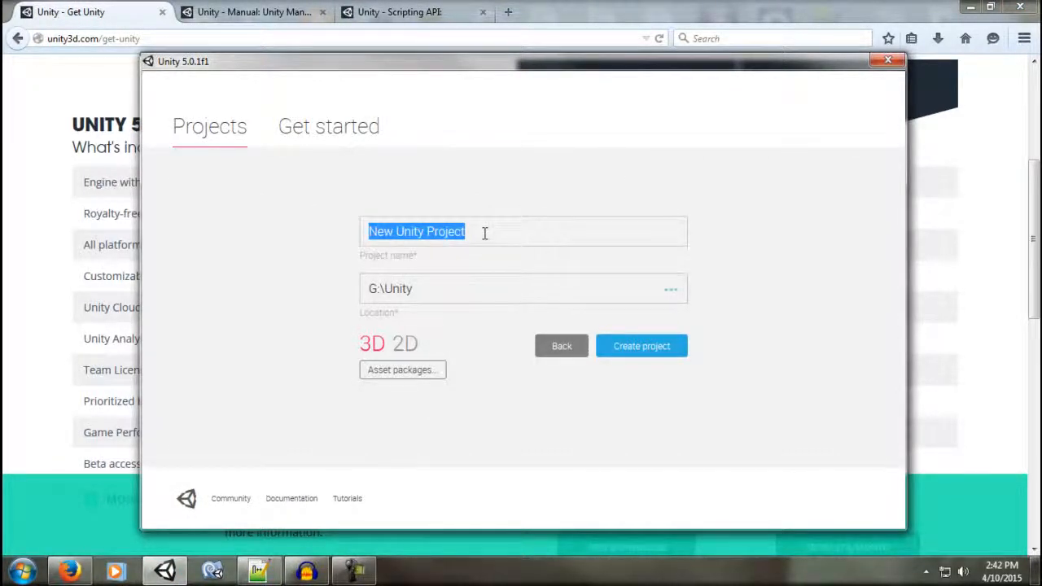
pyautogui.write('Tutorial')
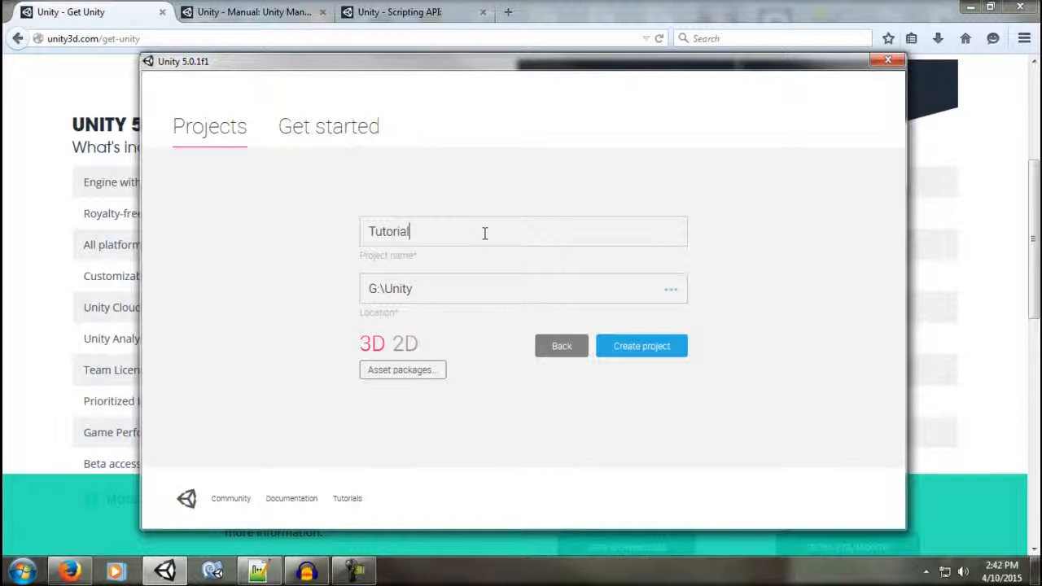
# - Include the Cameras, Characters, Environment, Effects, ParticleSystems and Yughues Free Ground Materials asset packages, and create the project
pyautogui.click(414, 373)
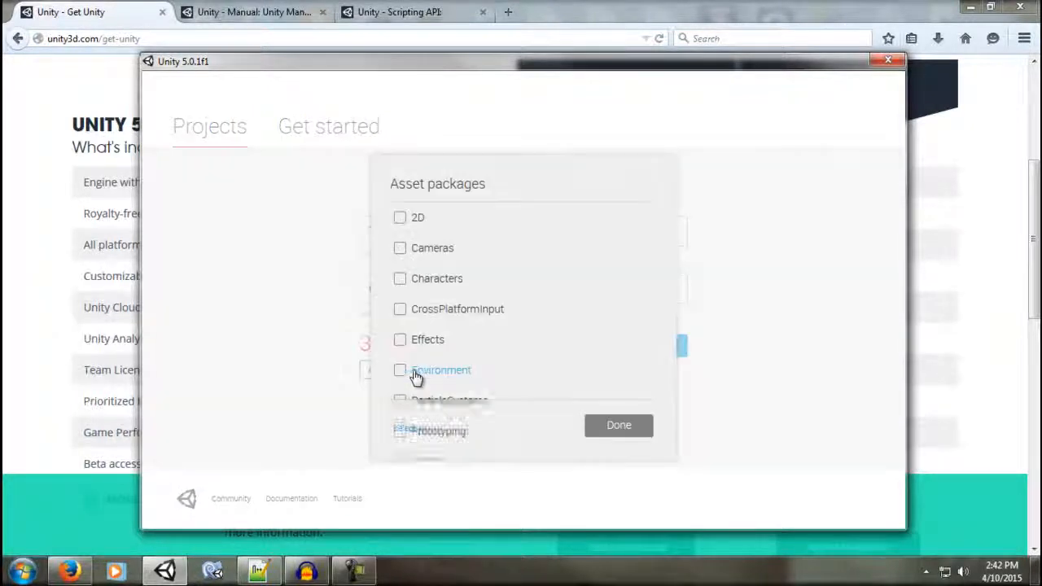
pyautogui.click(439, 249)
pyautogui.click(437, 280)
pyautogui.scroll(-1, 505, 317)
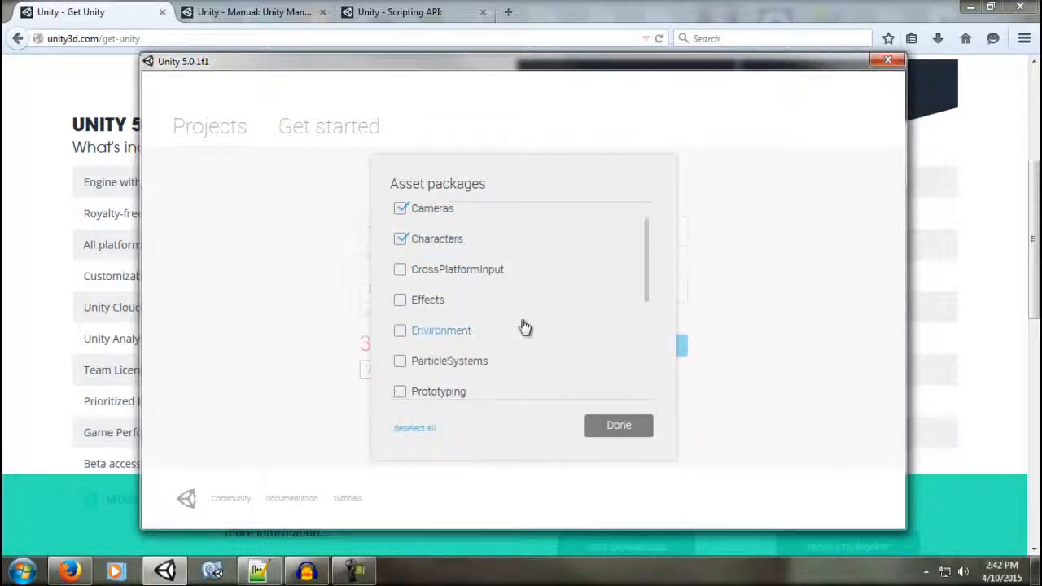
pyautogui.click(481, 333)
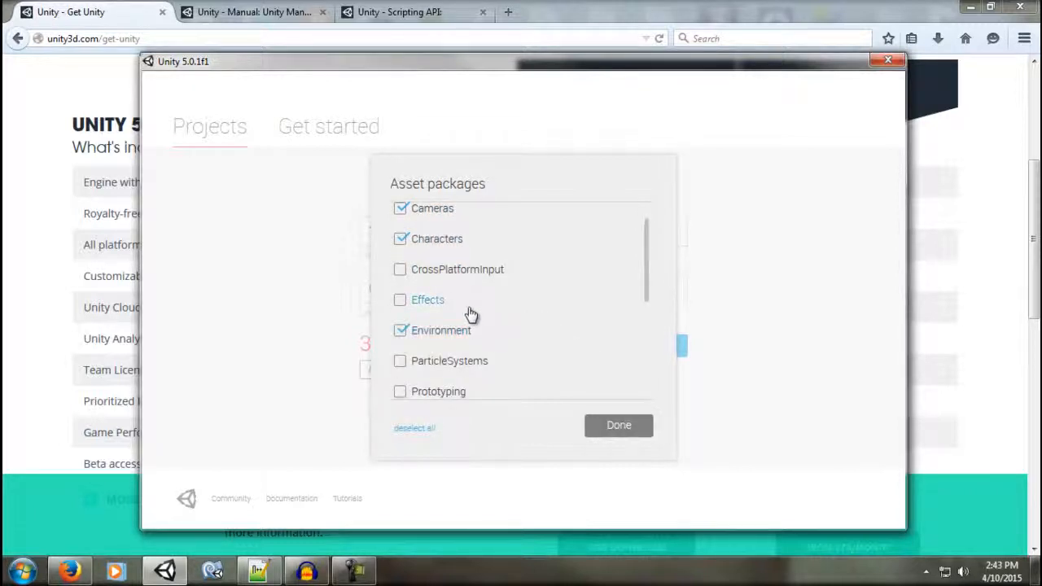
pyautogui.click(467, 303)
pyautogui.scroll(-1, 520, 335)
pyautogui.click(498, 329)
pyautogui.scroll(-4, 502, 337)
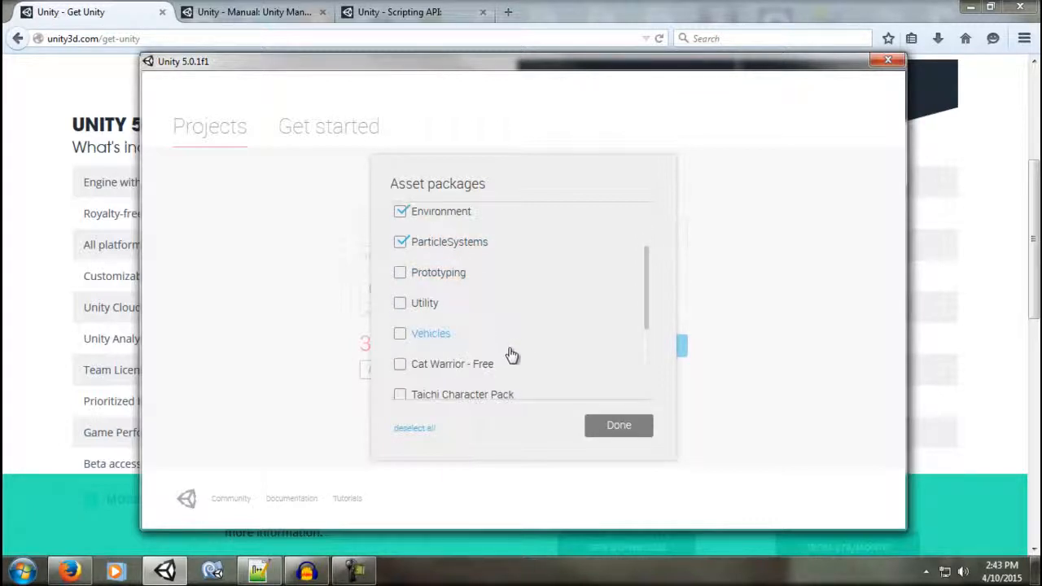
pyautogui.scroll(-5, 517, 346)
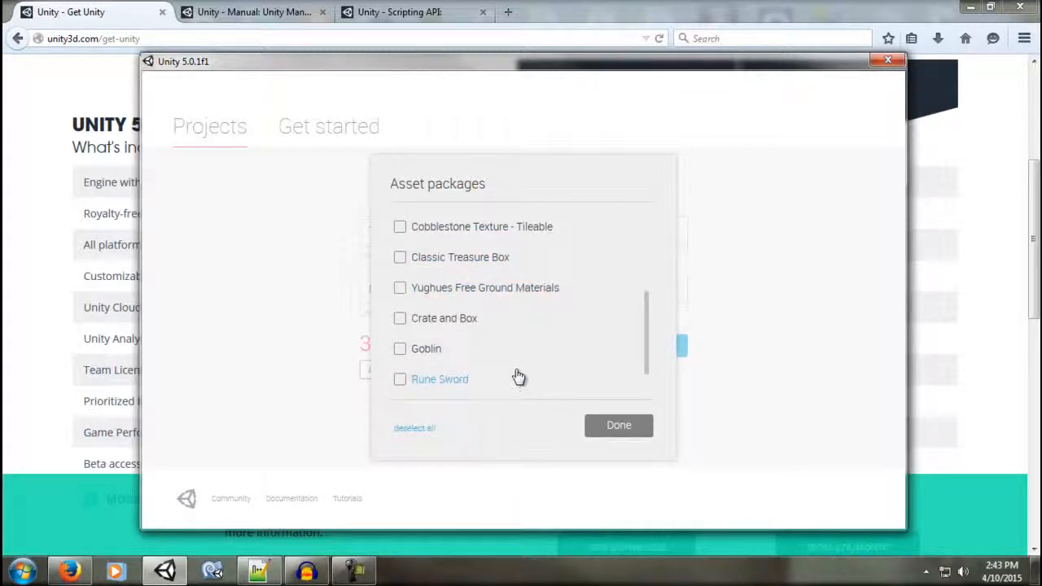
pyautogui.click(471, 294)
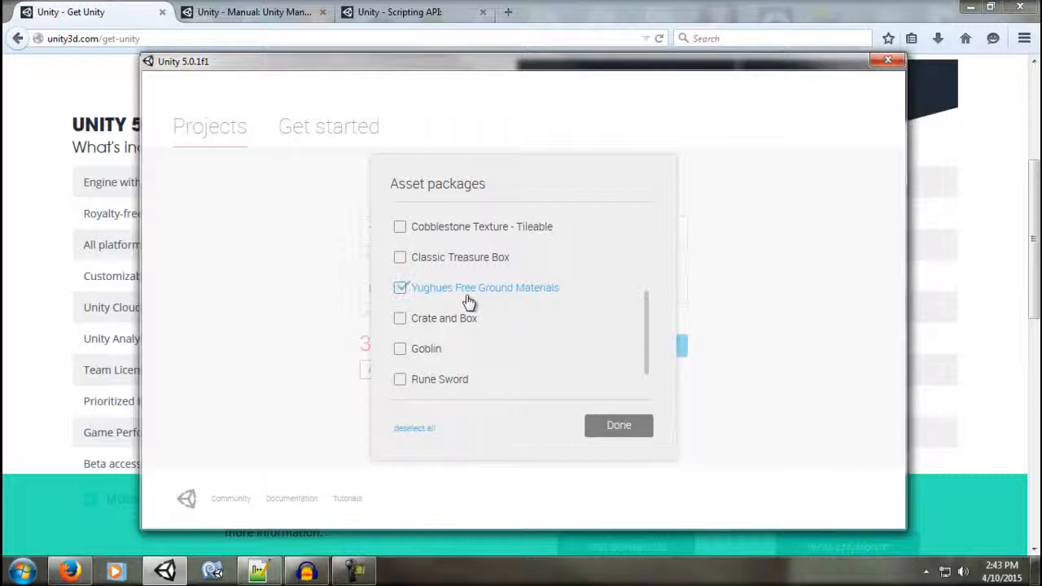
pyautogui.click(612, 427)
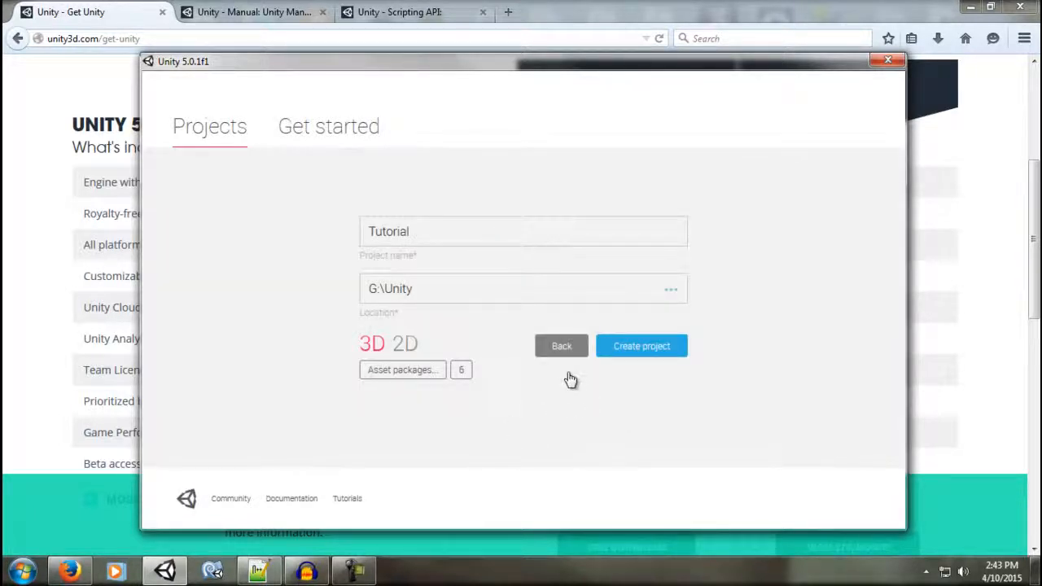
pyautogui.click(664, 350)
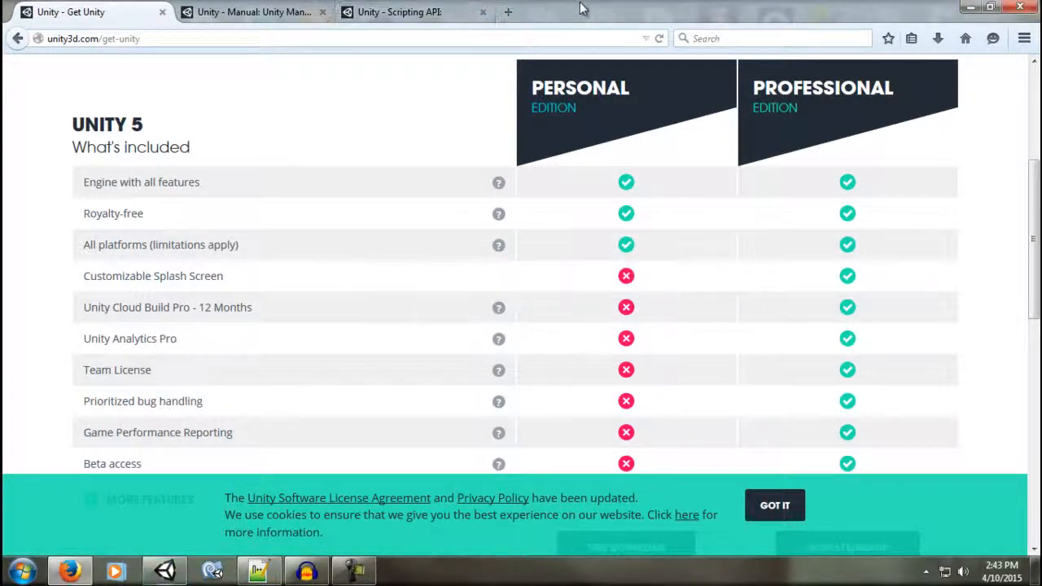
# - Browse the online Unity Manual and Scripting API pages, examining the UnityEngine section and its UnityEngine.Rendering entries
pyautogui.click(238, 11)
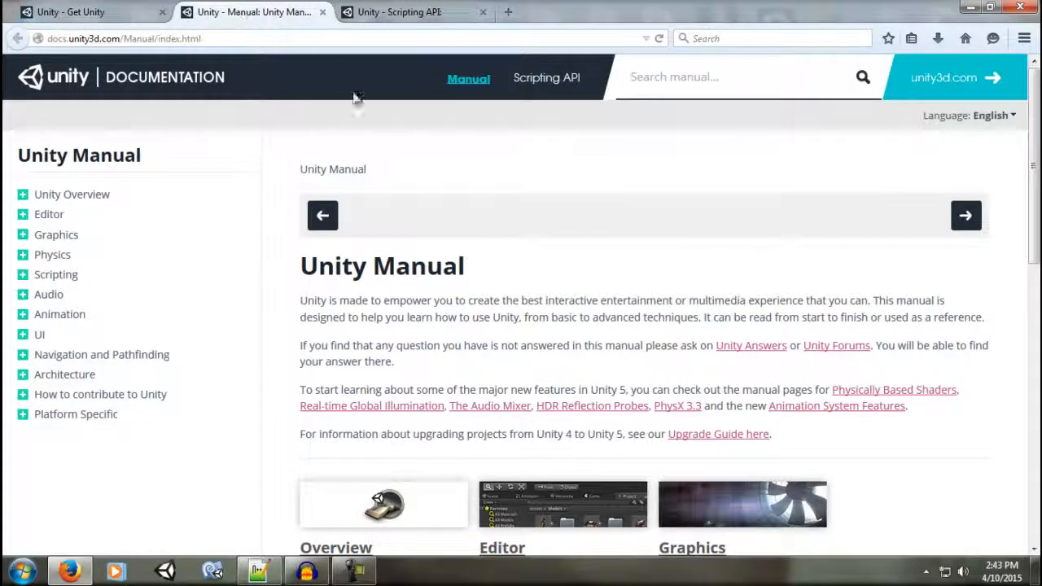
pyautogui.click(436, 10)
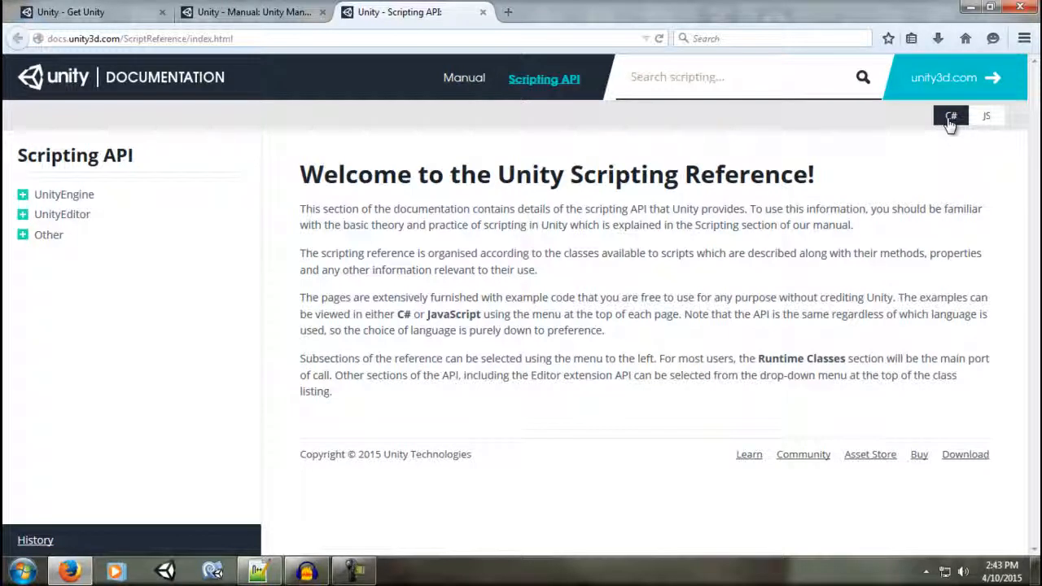
pyautogui.click(23, 196)
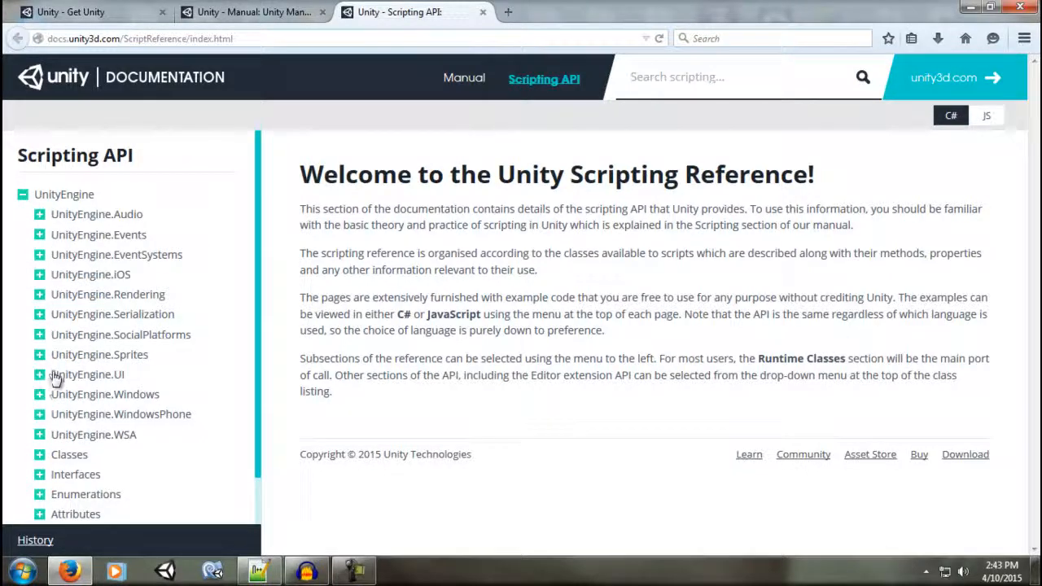
pyautogui.scroll(-1, 37, 387)
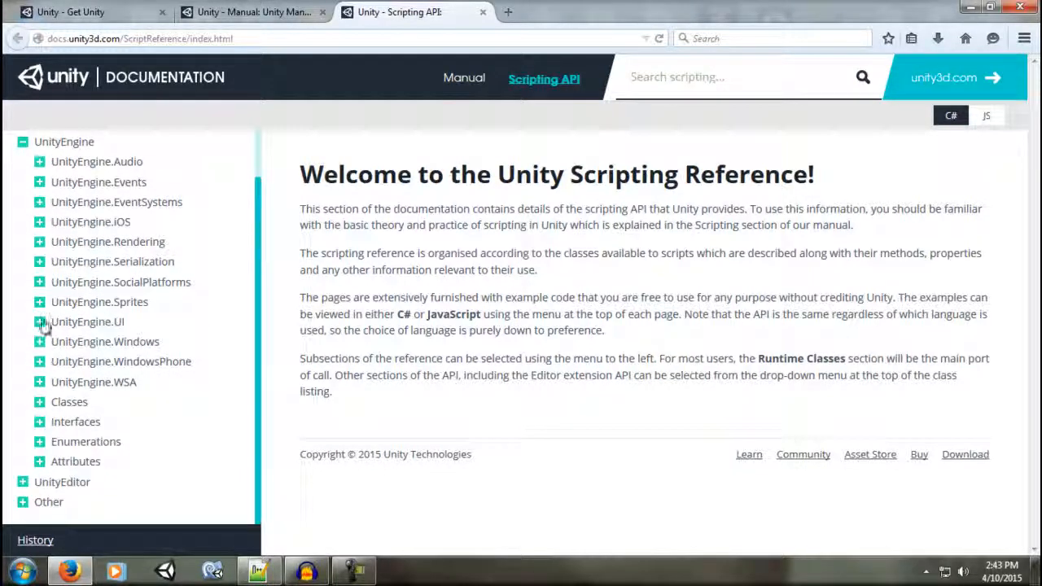
pyautogui.scroll(1, 39, 326)
pyautogui.click(39, 295)
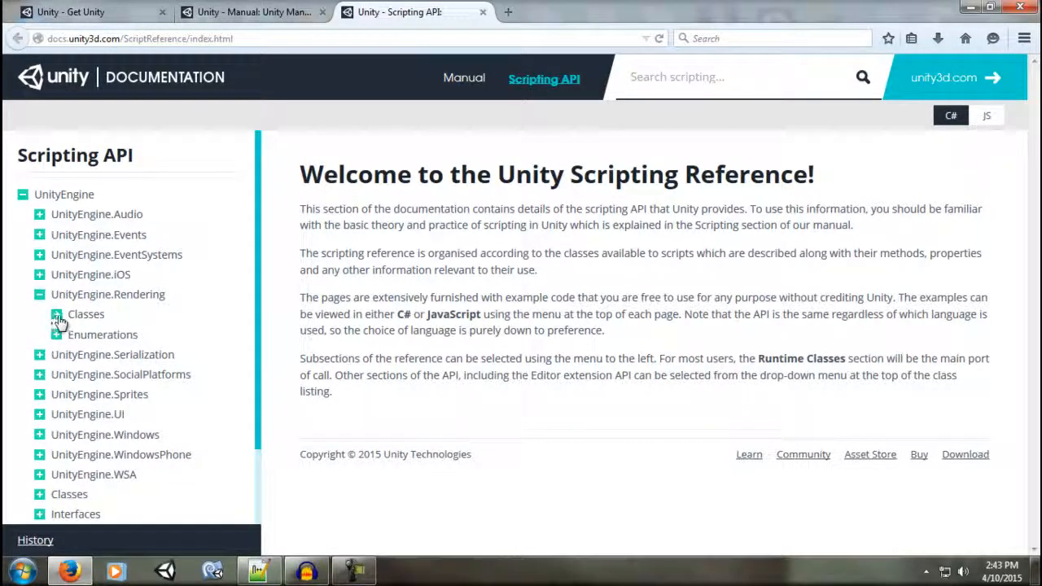
pyautogui.click(56, 315)
pyautogui.click(56, 315)
pyautogui.click(40, 295)
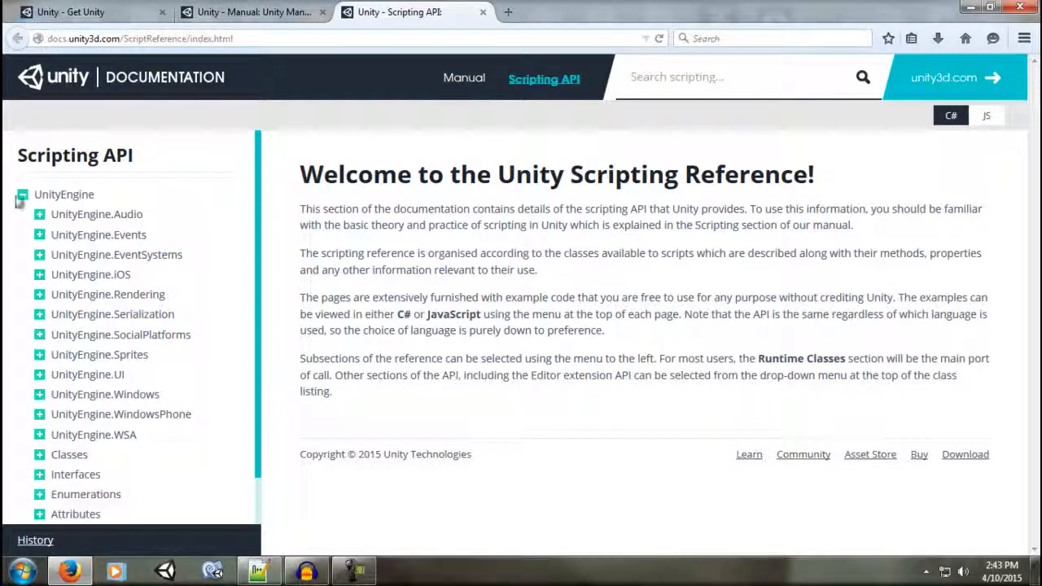
pyautogui.click(23, 196)
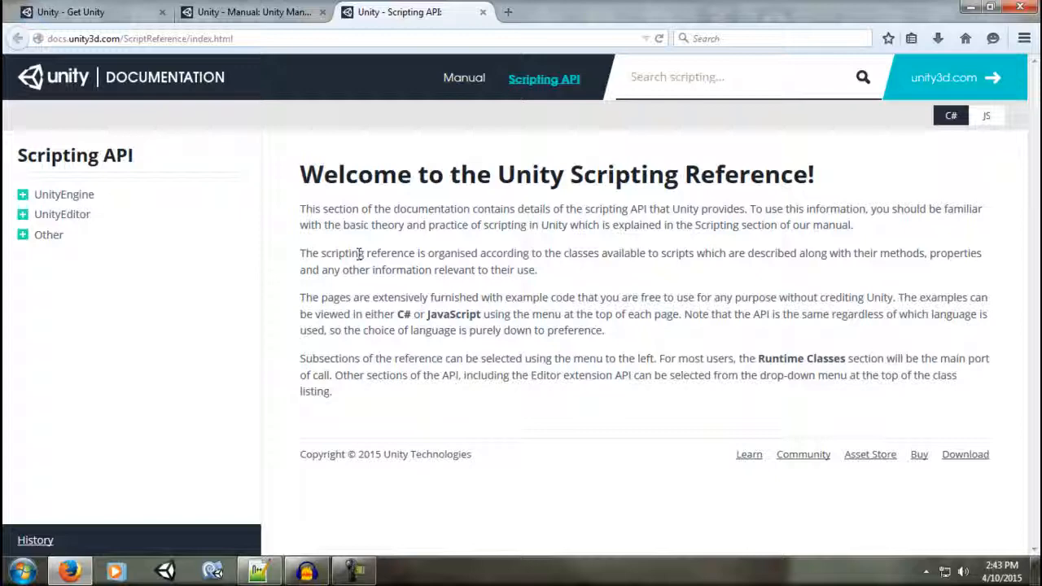
# - Open the Scripting section of the Unity Manual and look through the Scripting and Physics subtopics
pyautogui.click(332, 10)
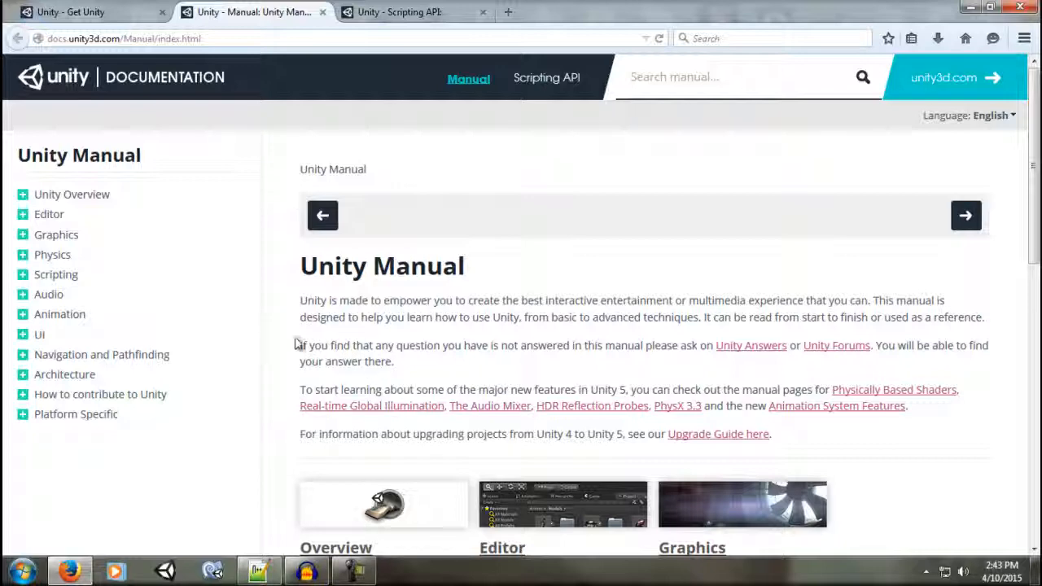
pyautogui.click(48, 276)
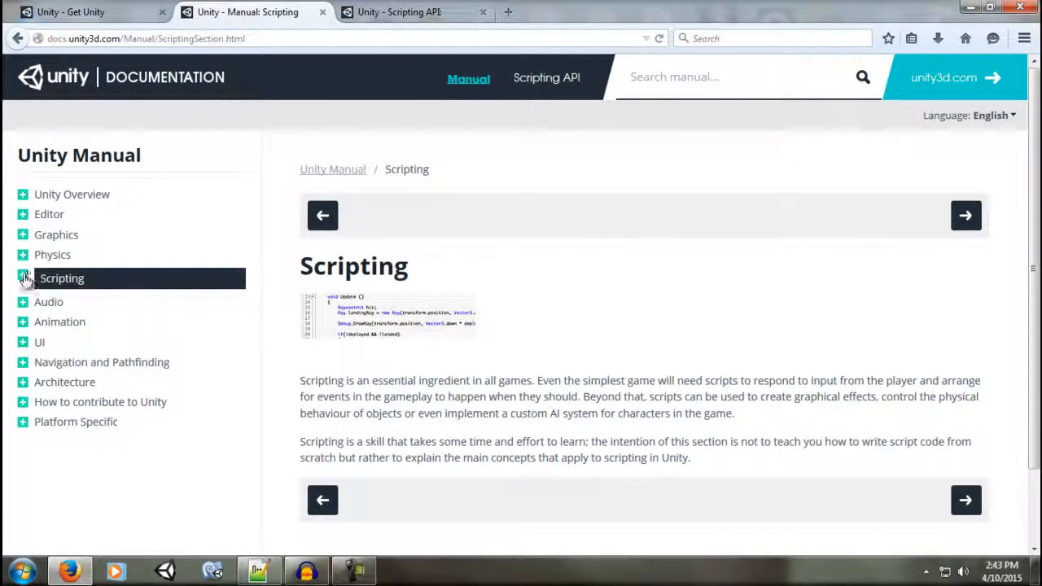
pyautogui.click(24, 278)
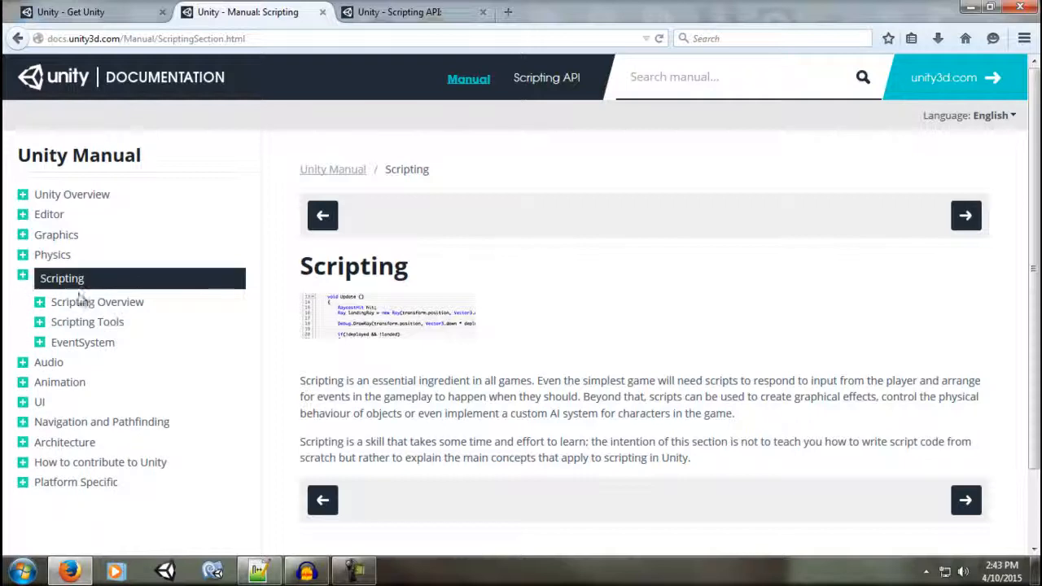
pyautogui.click(25, 279)
pyautogui.click(24, 256)
pyautogui.click(25, 257)
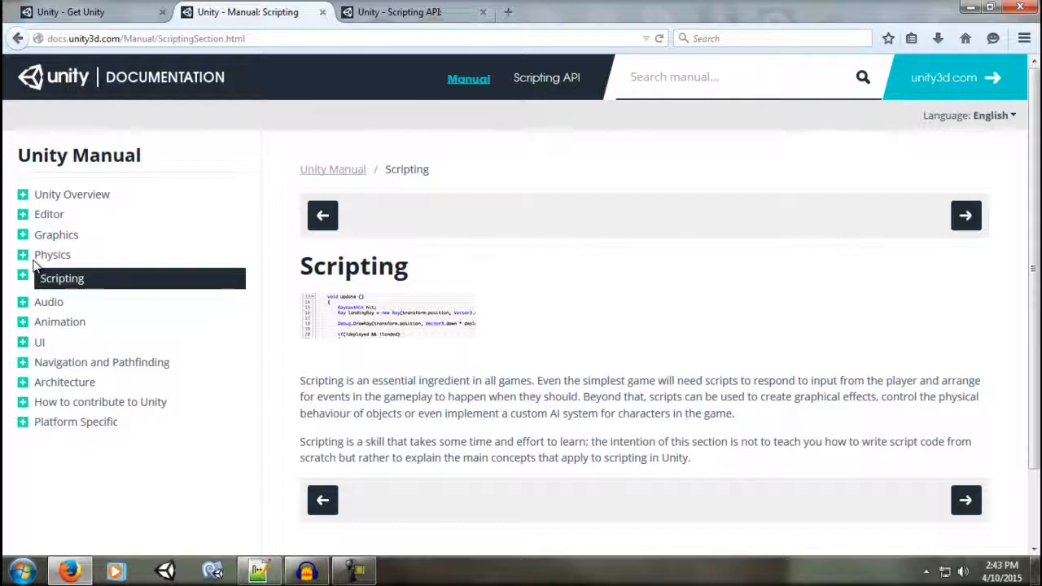
pyautogui.click(78, 13)
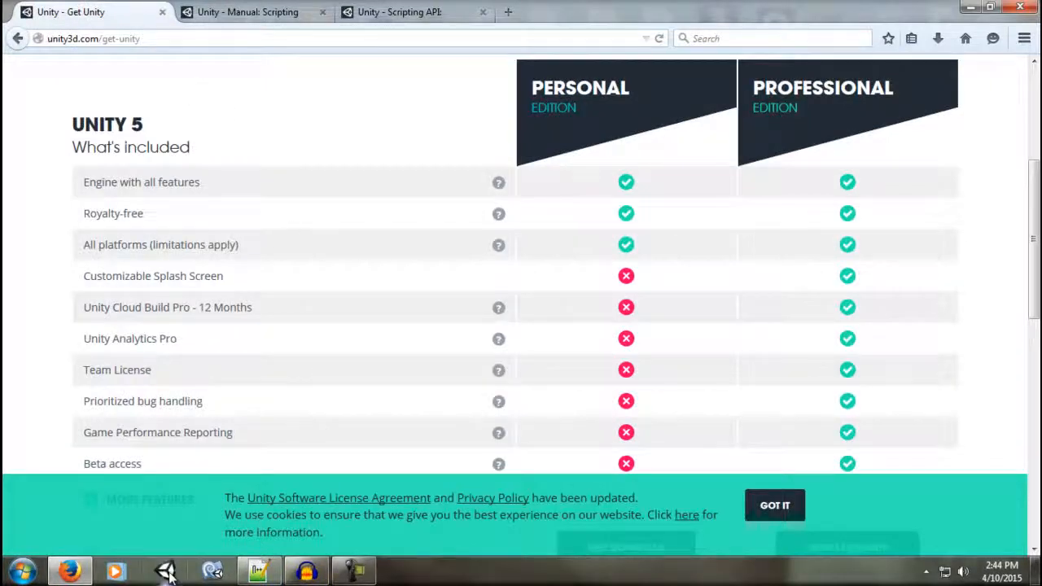
pyautogui.moveTo(656, 7); pyautogui.dragTo(606, 6)
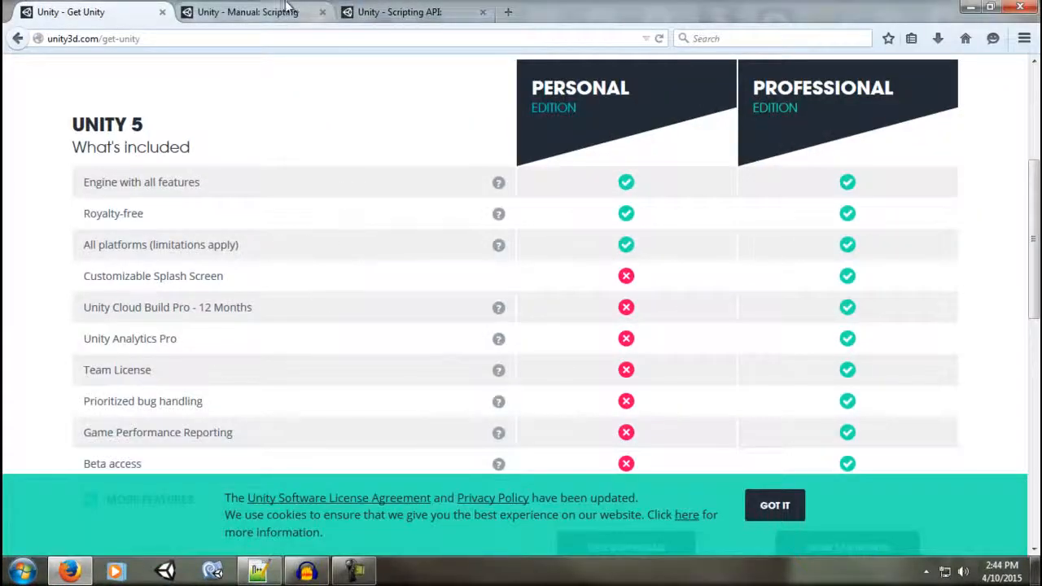
pyautogui.click(282, 8)
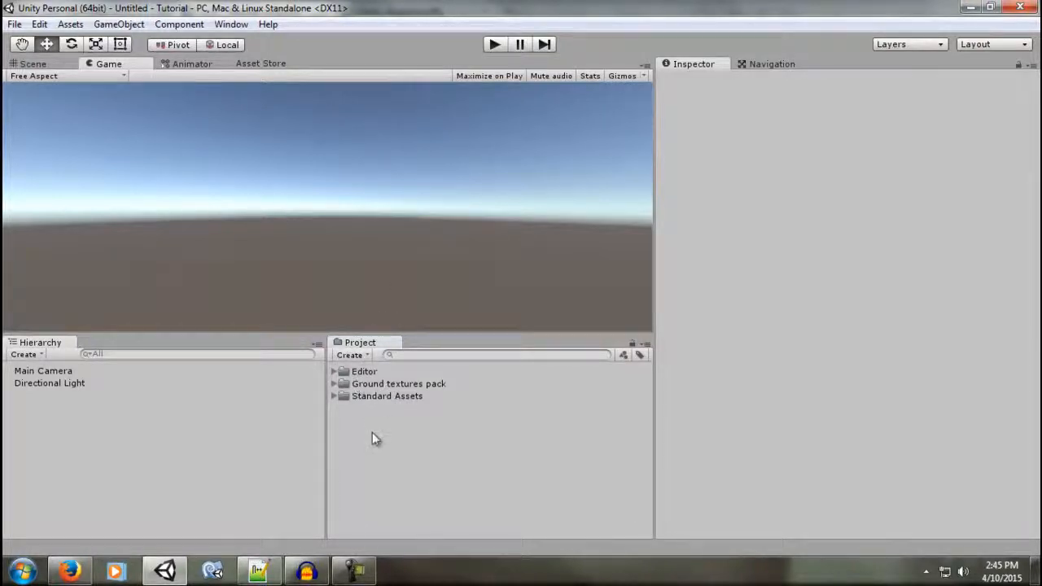
# - Switch the Unity editor to the Wide layout and show the Project window in one column
pyautogui.click(978, 46)
pyautogui.click(907, 128)
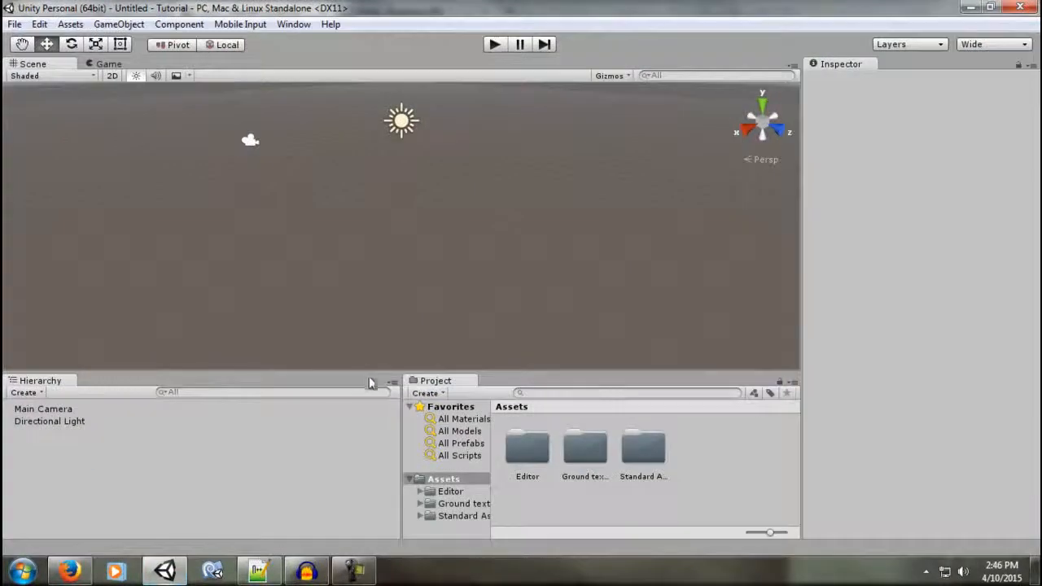
pyautogui.rightClick(431, 381)
pyautogui.click(474, 385)
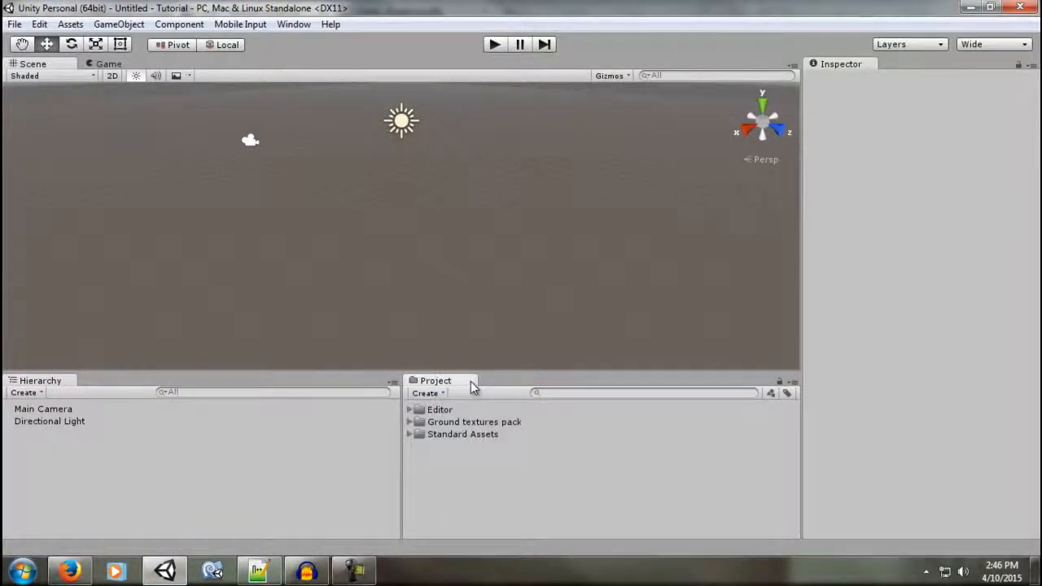
# - Inspect the subfolders of the Standard Assets folder in the project, leaving the folder collapsed
pyautogui.click(409, 435)
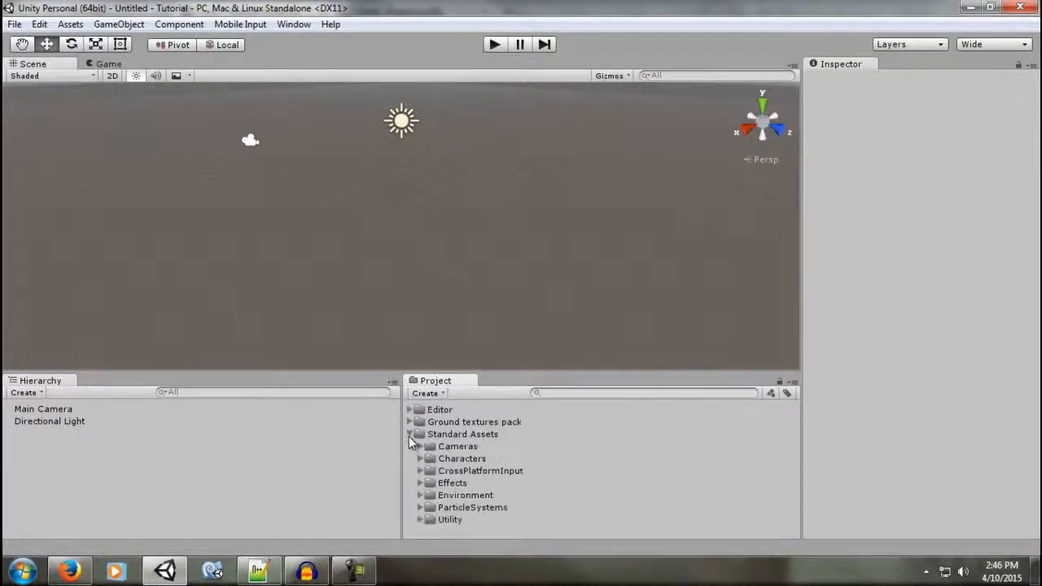
pyautogui.click(408, 434)
pyautogui.click(408, 434)
pyautogui.click(410, 435)
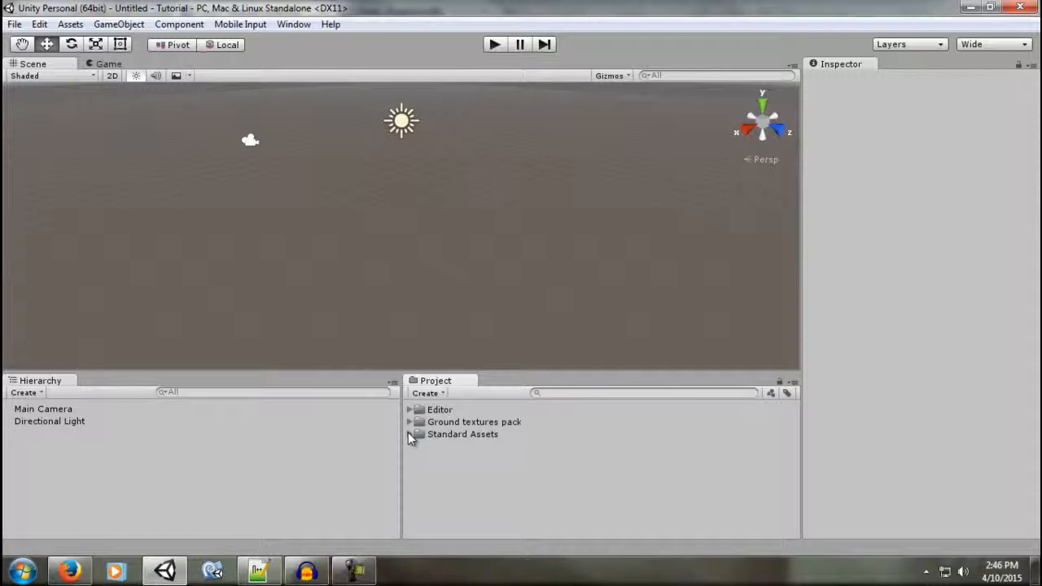
# - Create a new folder named "Other Flies" in the project's assets
pyautogui.rightClick(437, 474)
pyautogui.moveTo(584, 217)
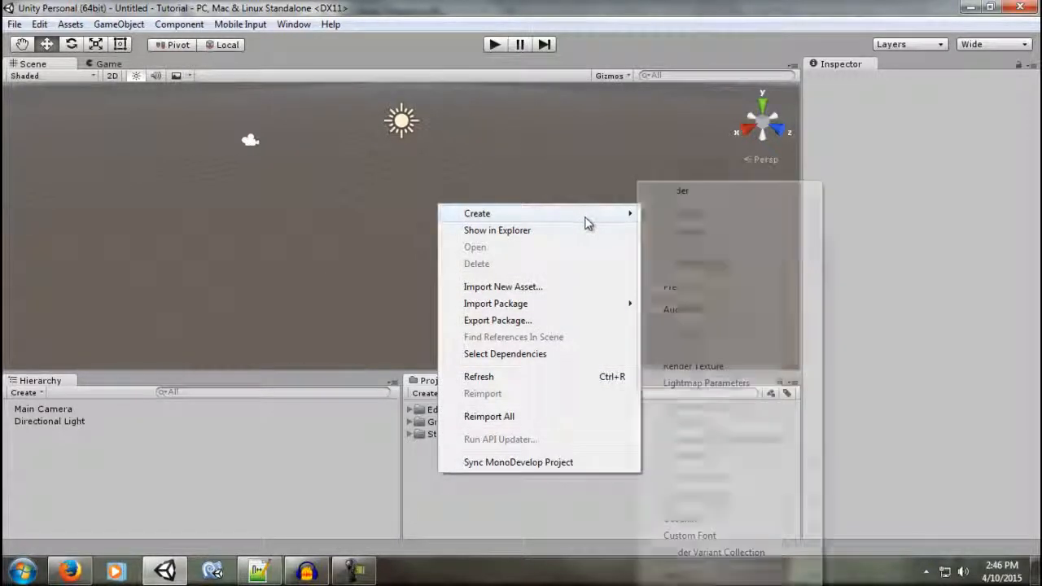
pyautogui.click(698, 193)
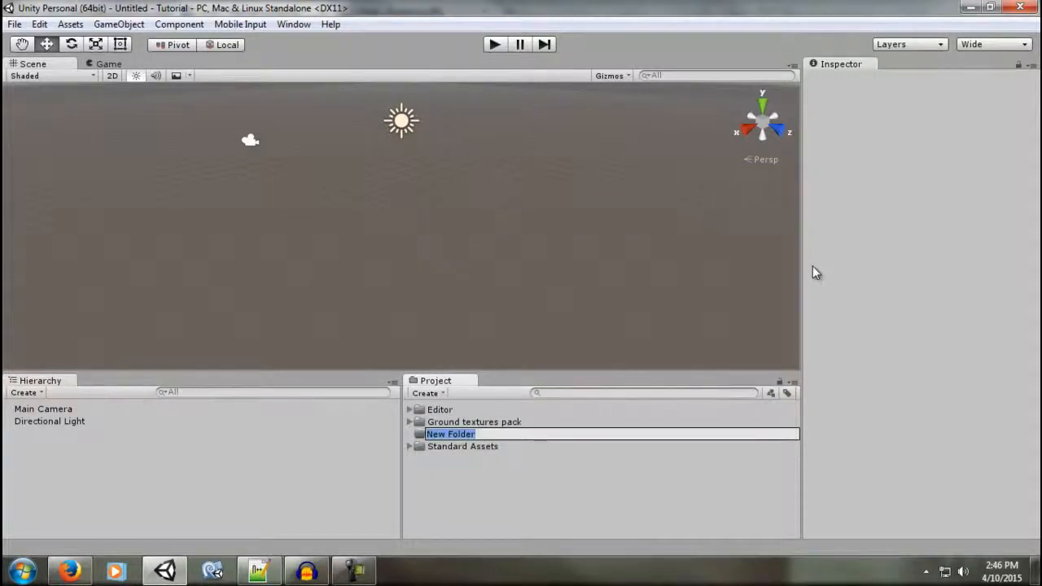
pyautogui.write('Other Flies')
pyautogui.press('Return')
# - Move the Editor, Ground textures pack and Standard Assets folders into the Other Flies folder
pyautogui.click(432, 410)
pyautogui.keyDown('shift'); pyautogui.click(474, 421); pyautogui.keyUp('shift')
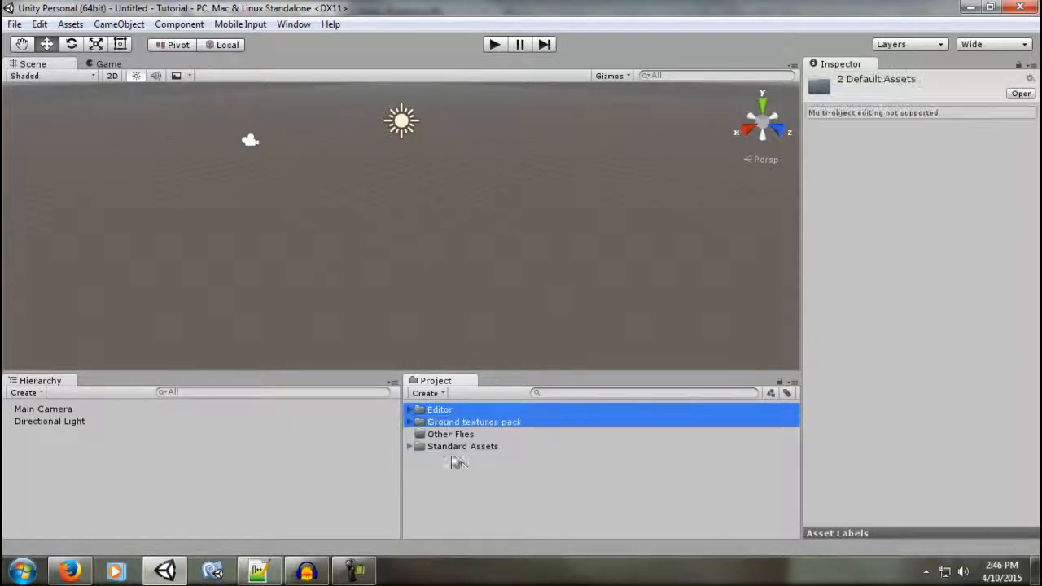
pyautogui.keyDown('ctrl'); pyautogui.click(465, 447); pyautogui.keyUp('ctrl')
pyautogui.keyDown('ctrl'); pyautogui.click(462, 433); pyautogui.keyUp('ctrl')
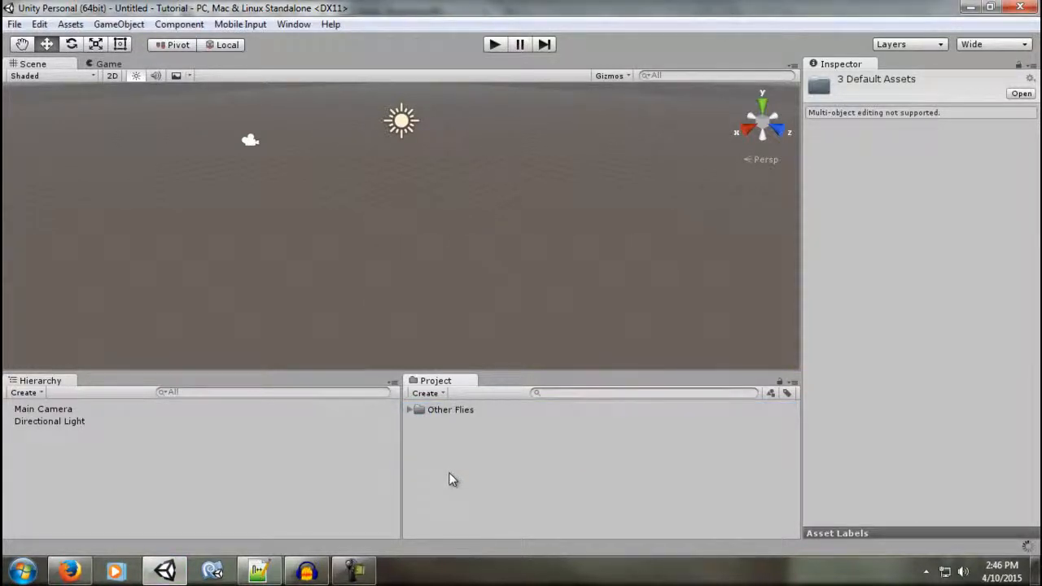
# - Check the contents of the Other Flies folder and create a new folder named "Games Files" beside it
pyautogui.click(410, 410)
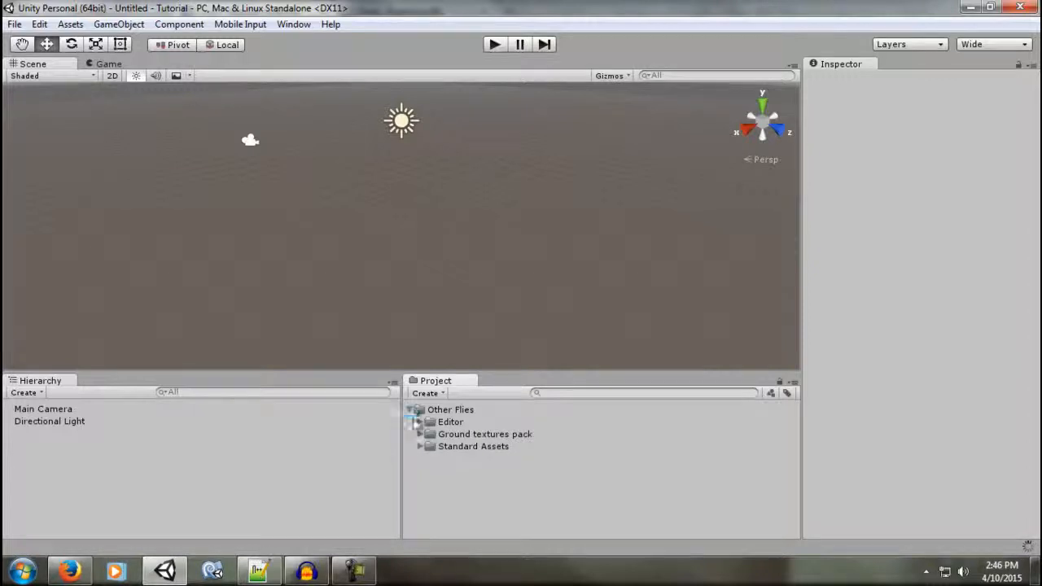
pyautogui.click(413, 417)
pyautogui.click(410, 412)
pyautogui.click(418, 443)
pyautogui.rightClick(419, 445)
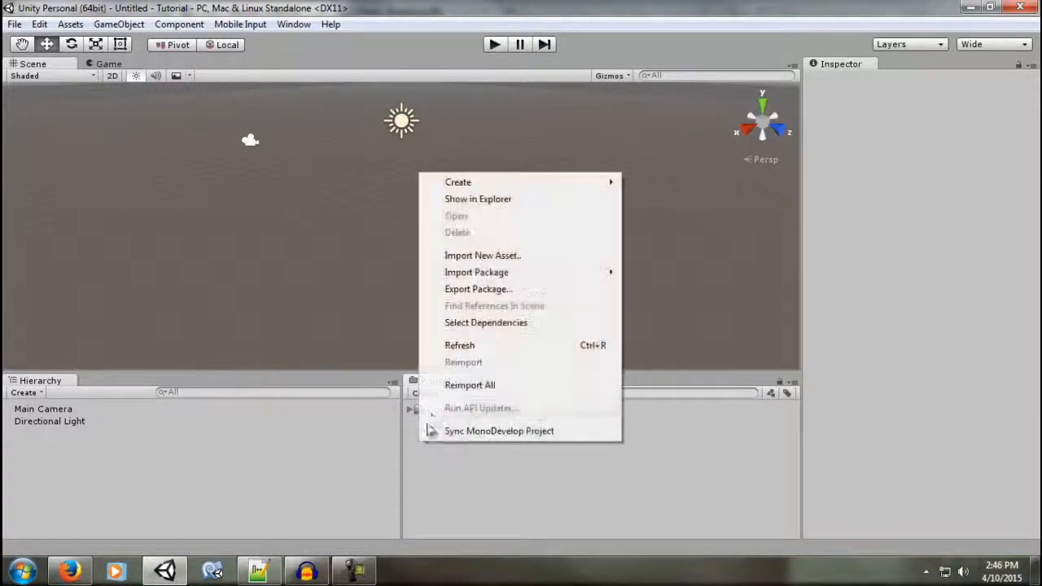
pyautogui.moveTo(513, 191)
pyautogui.click(635, 182)
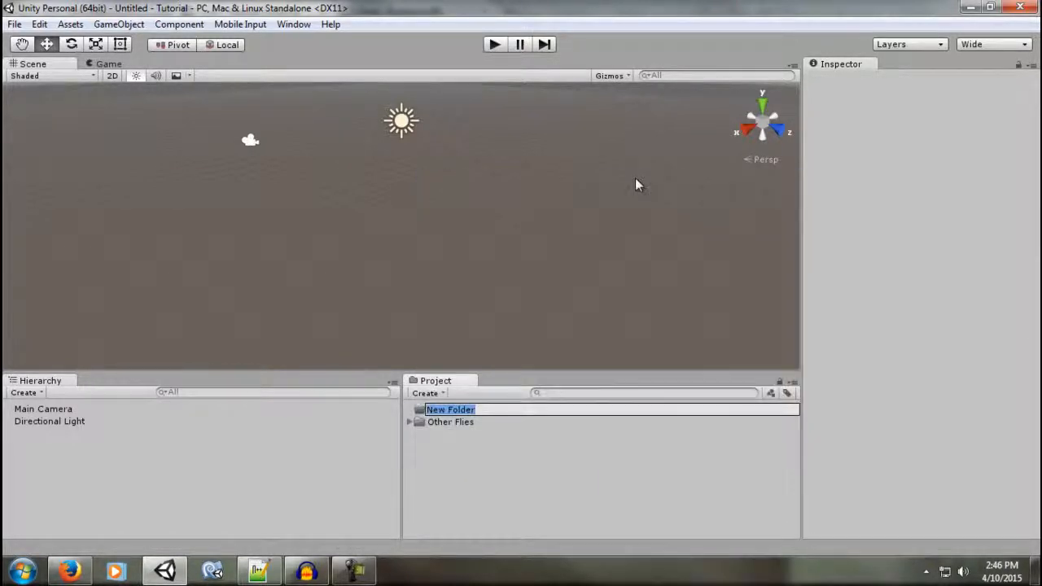
pyautogui.write('Games Files')
pyautogui.press('Return')
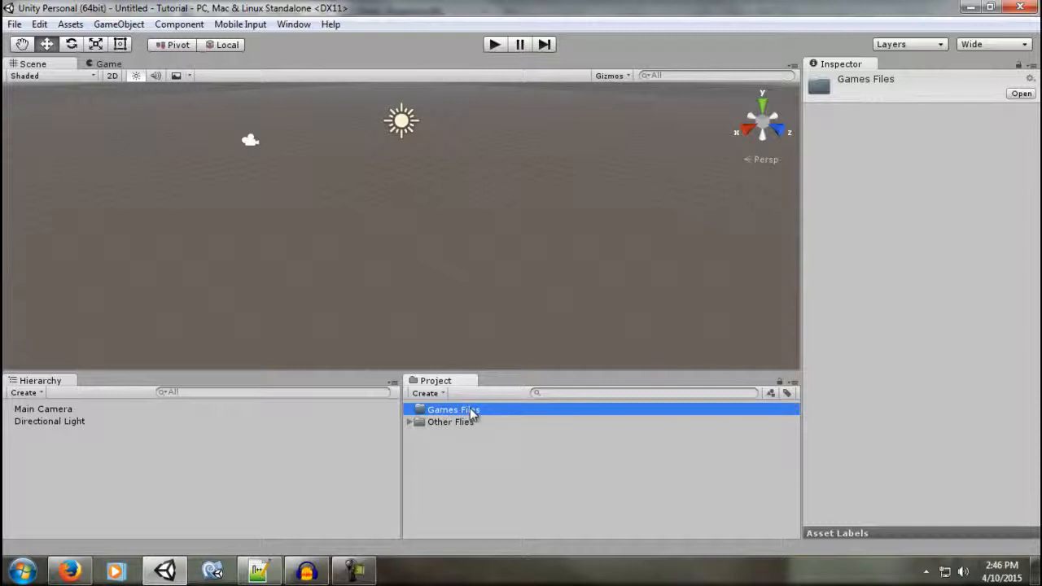
# - Add a 3D Plane object to the scene
pyautogui.click(134, 22)
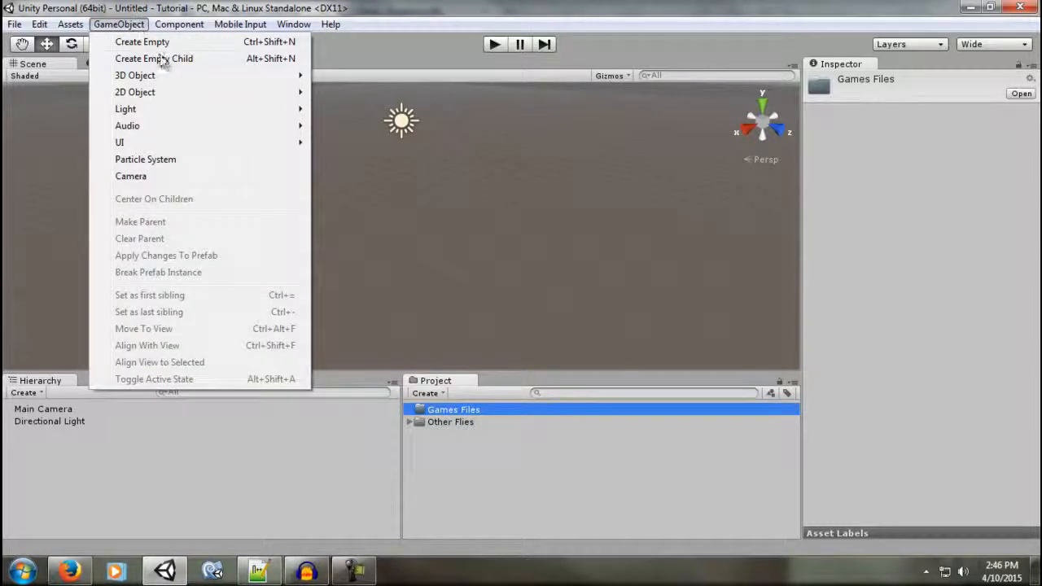
pyautogui.moveTo(166, 81)
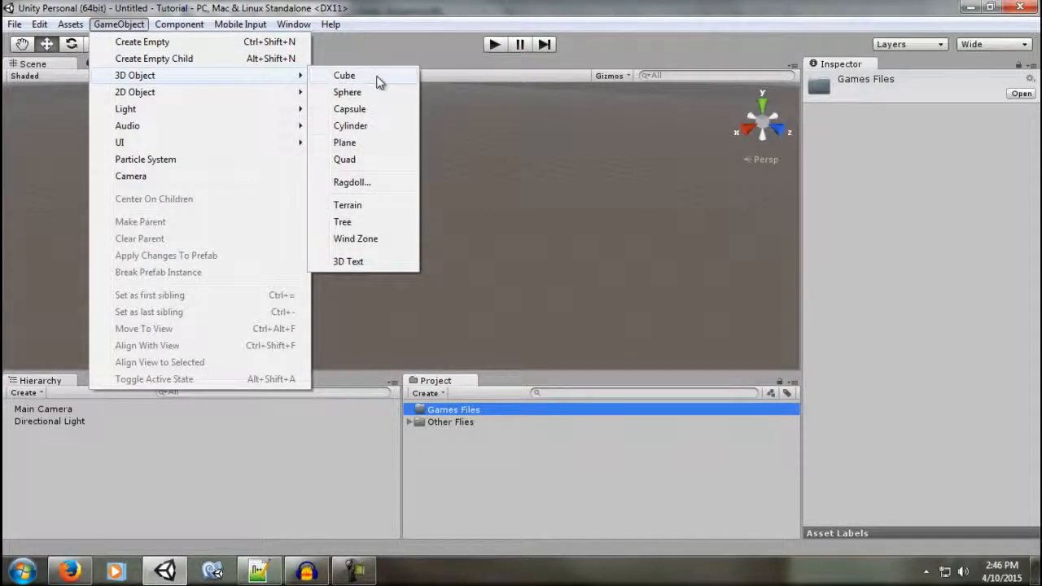
pyautogui.click(364, 144)
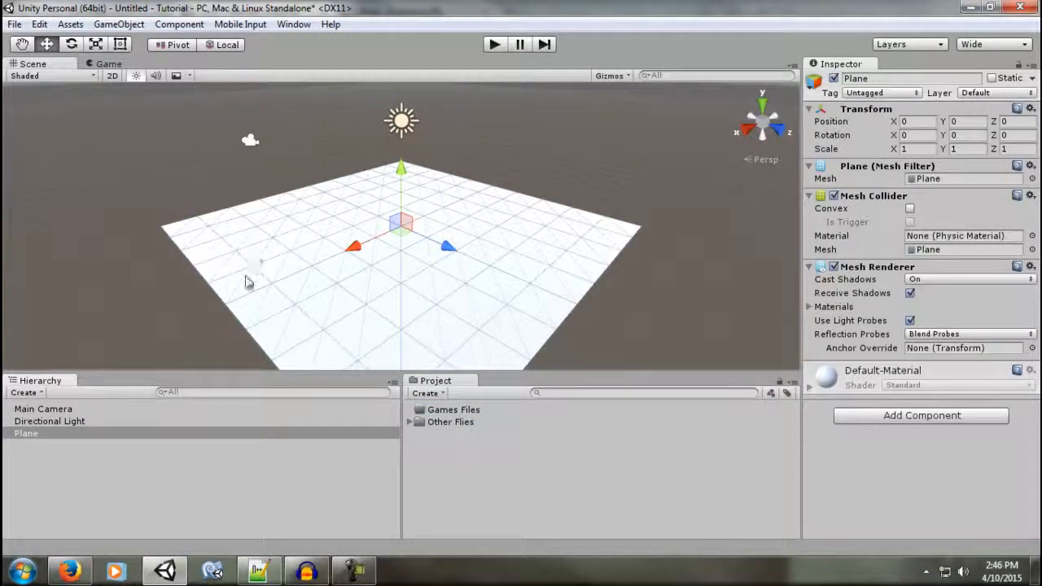
pyautogui.keyDown('alt'); pyautogui.moveTo(511, 240); pyautogui.dragTo(648, 291); pyautogui.keyUp('alt')
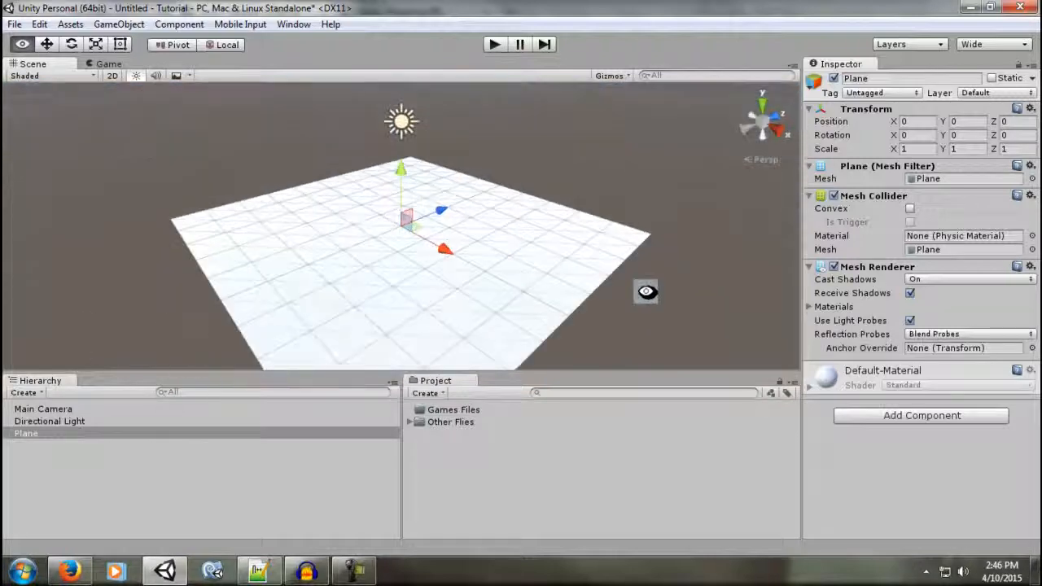
pyautogui.scroll(-2, 396, 233)
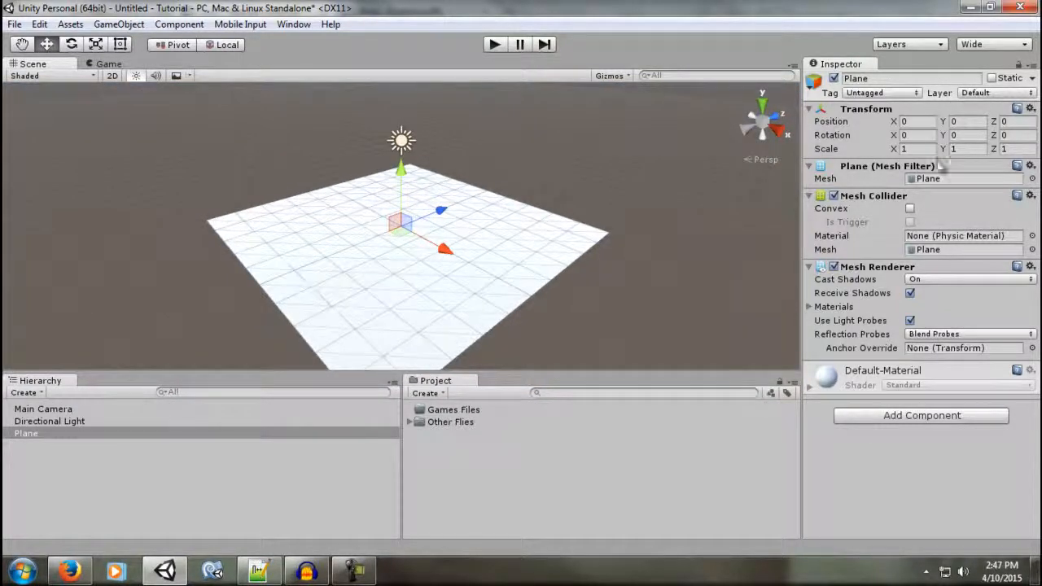
# - Set the plane's scale to 20 on the X, Y and Z axes
pyautogui.click(921, 149)
pyautogui.write('25')
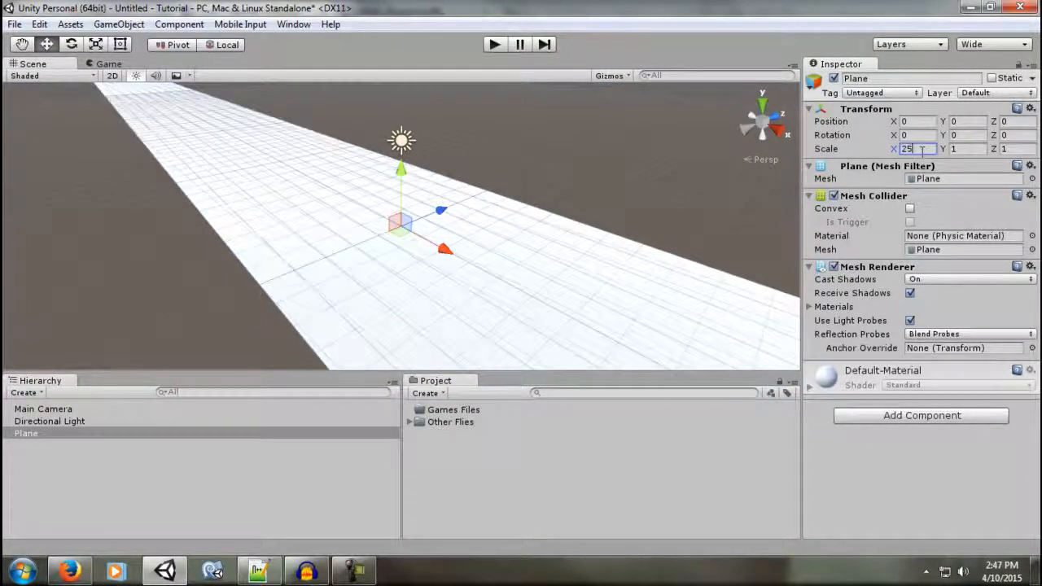
pyautogui.press('BackSpace')
pyautogui.write('0')
pyautogui.press('Tab')
pyautogui.press('Tab')
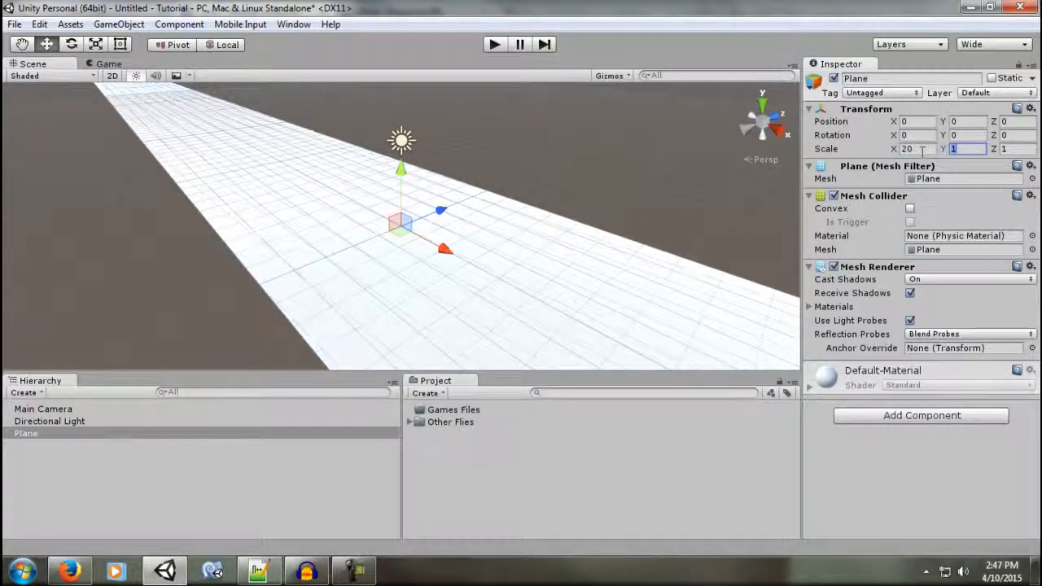
pyautogui.write('20')
pyautogui.click(956, 149)
pyautogui.write('20')
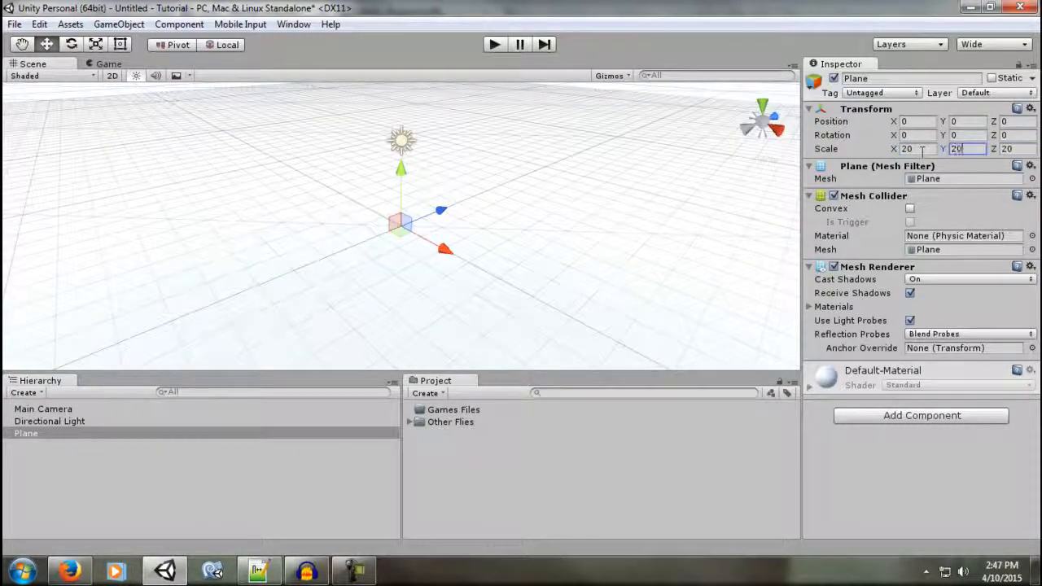
# - Preview the enlarged plane in the Scene and Game views, including a short play-mode run that is stopped again
pyautogui.keyDown('alt'); pyautogui.moveTo(692, 191); pyautogui.dragTo(141, 191); pyautogui.keyUp('alt')
pyautogui.click(106, 63)
pyautogui.click(41, 64)
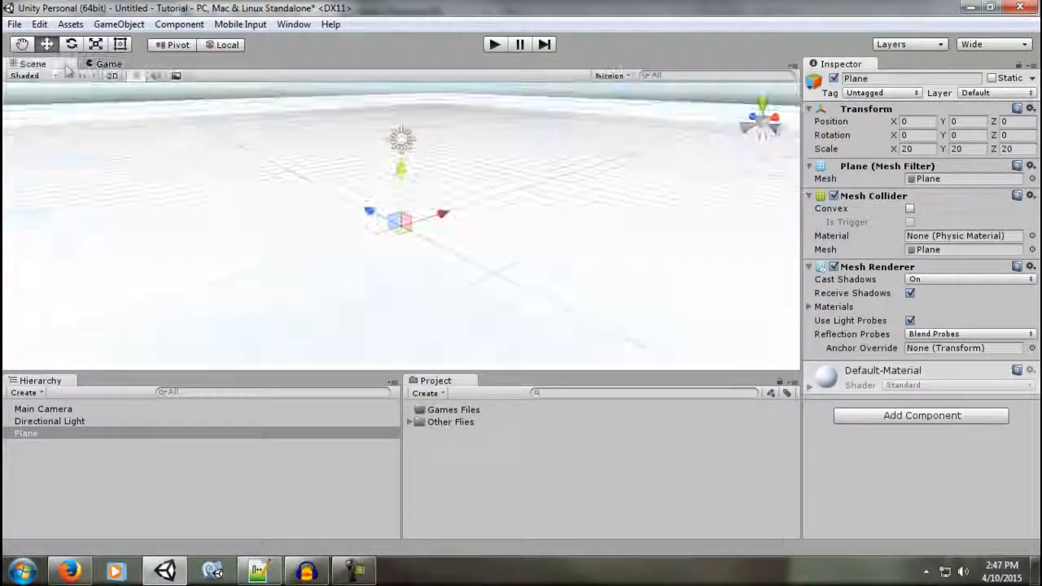
pyautogui.click(104, 65)
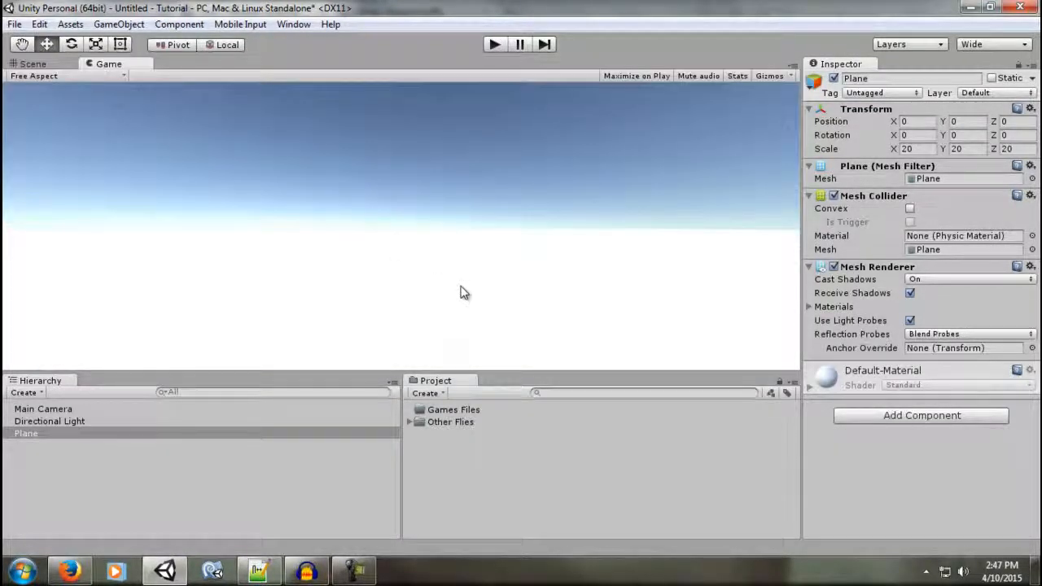
pyautogui.click(41, 65)
pyautogui.keyDown('alt'); pyautogui.moveTo(407, 217); pyautogui.dragTo(317, 154); pyautogui.keyUp('alt')
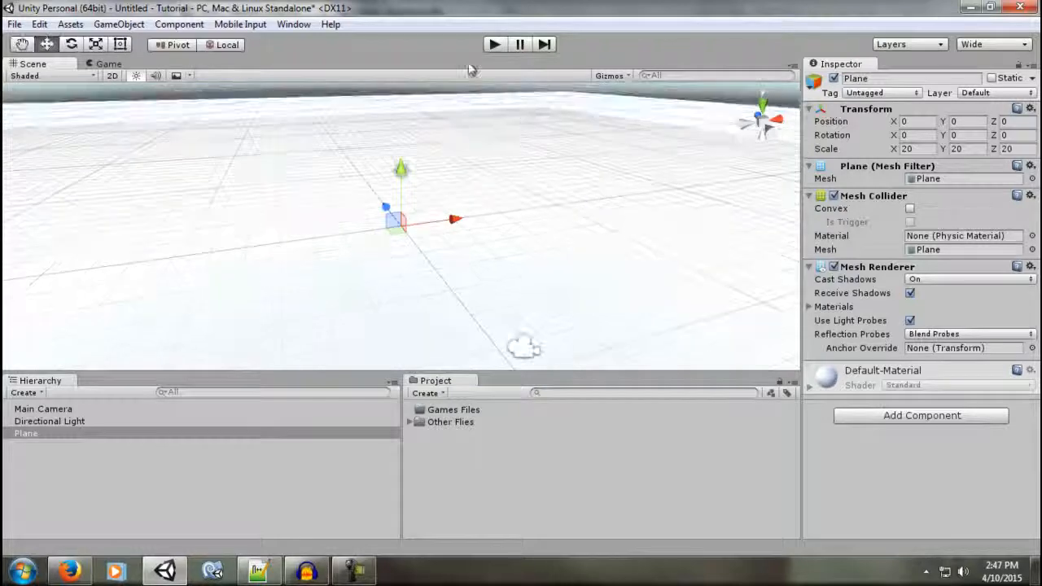
pyautogui.click(494, 45)
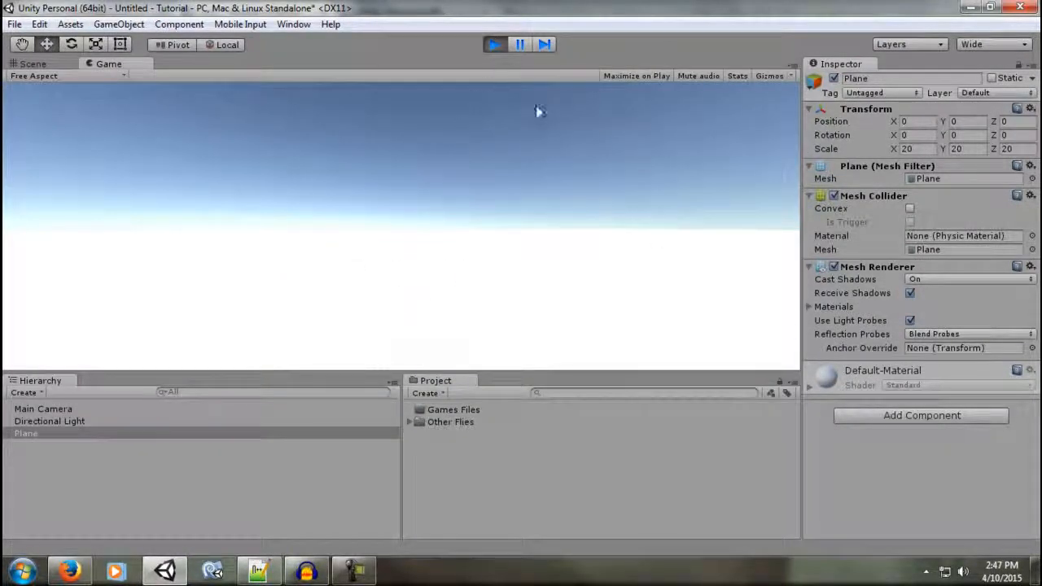
pyautogui.hotkey('ctrl', 'p')
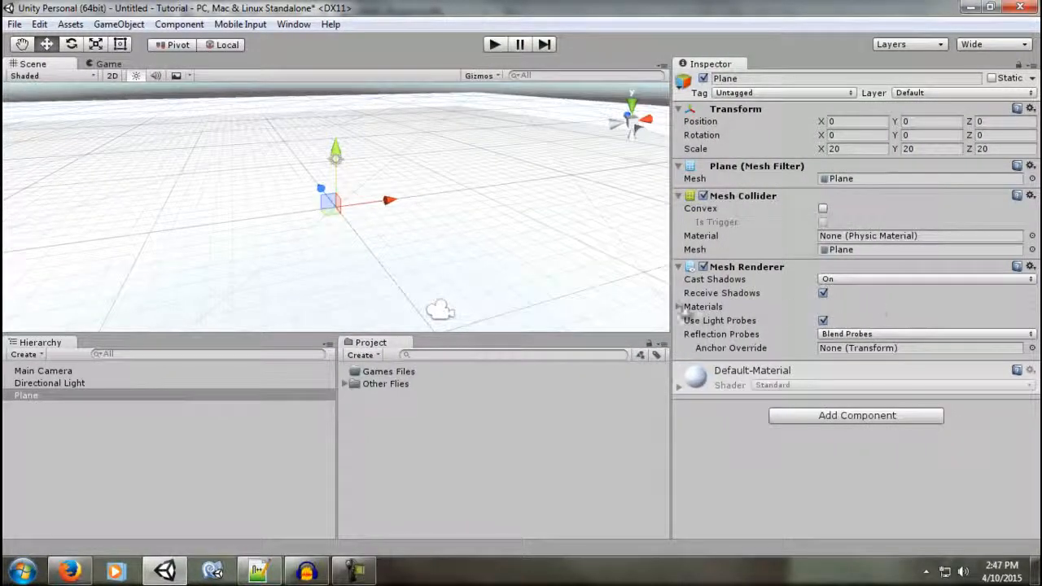
# - Open the material selection for the plane's Mesh Renderer Element 0 and try the TesselatedBumpSpecularDisplacement material
pyautogui.click(680, 307)
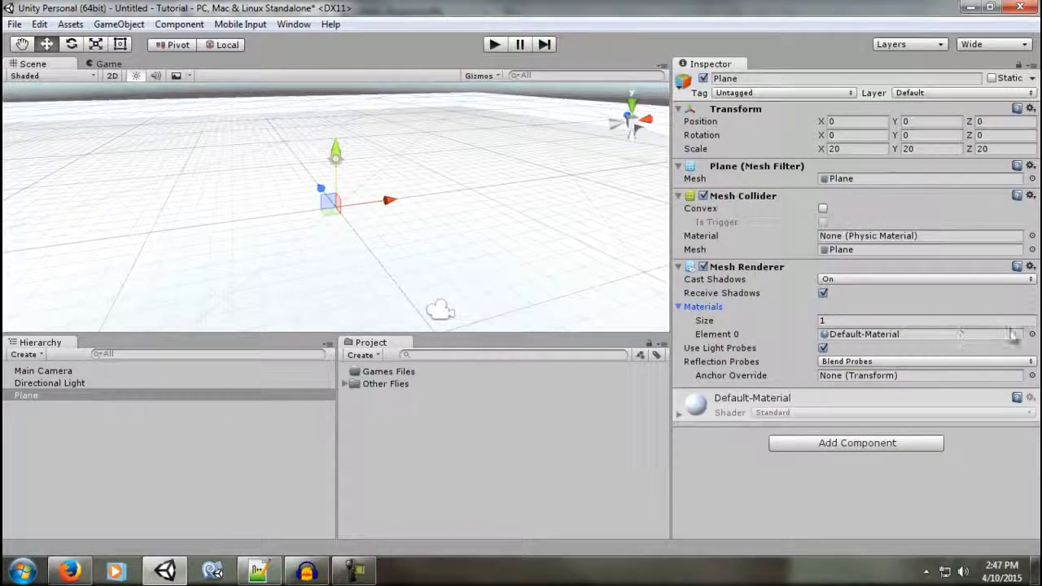
pyautogui.click(1032, 334)
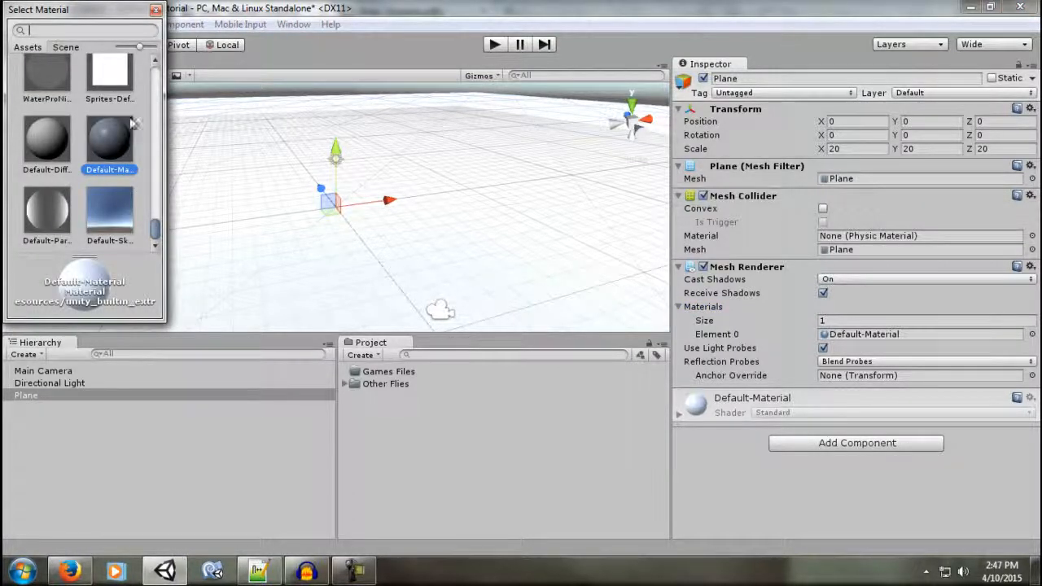
pyautogui.moveTo(153, 232); pyautogui.dragTo(157, 212)
pyautogui.click(114, 183)
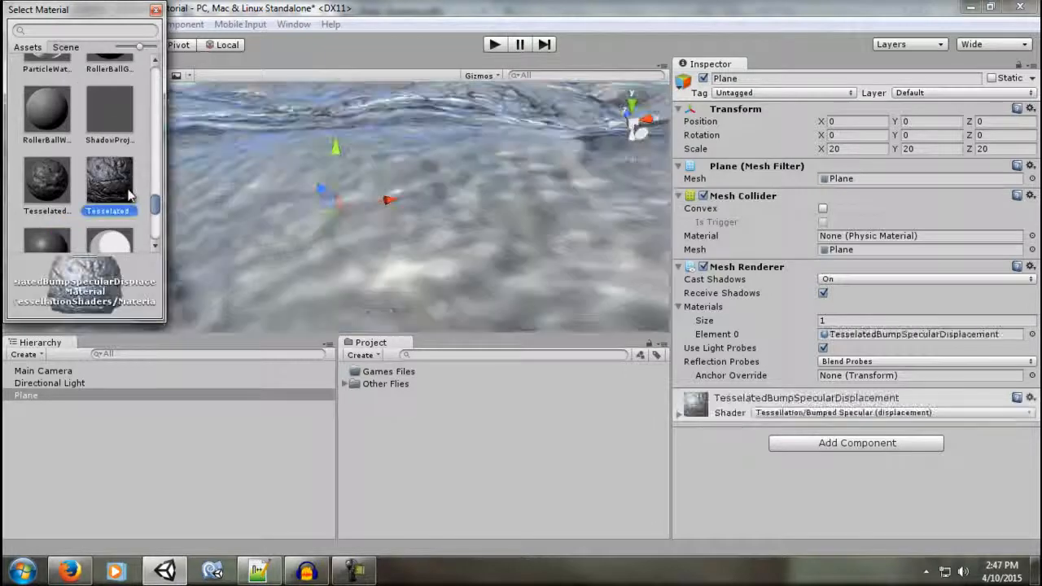
pyautogui.scroll(-6, 362, 205)
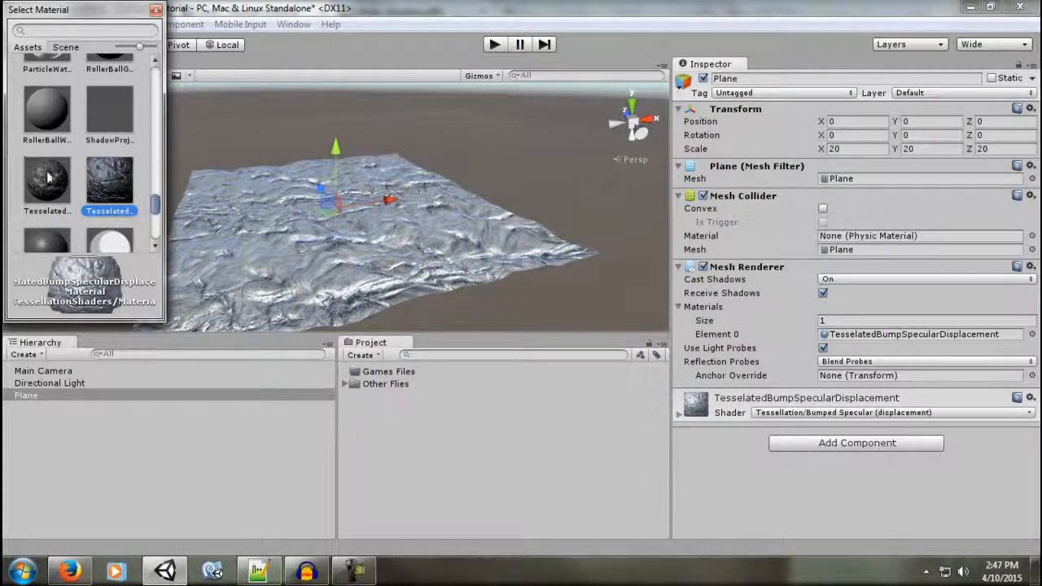
# - Compare the other available materials on the plane and assign Grass pattern 05, closing the material selection
pyautogui.press('Left')
pyautogui.press('Up')
pyautogui.press('Up')
pyautogui.press('Up')
pyautogui.press('Up')
pyautogui.press('Up')
pyautogui.press('Up')
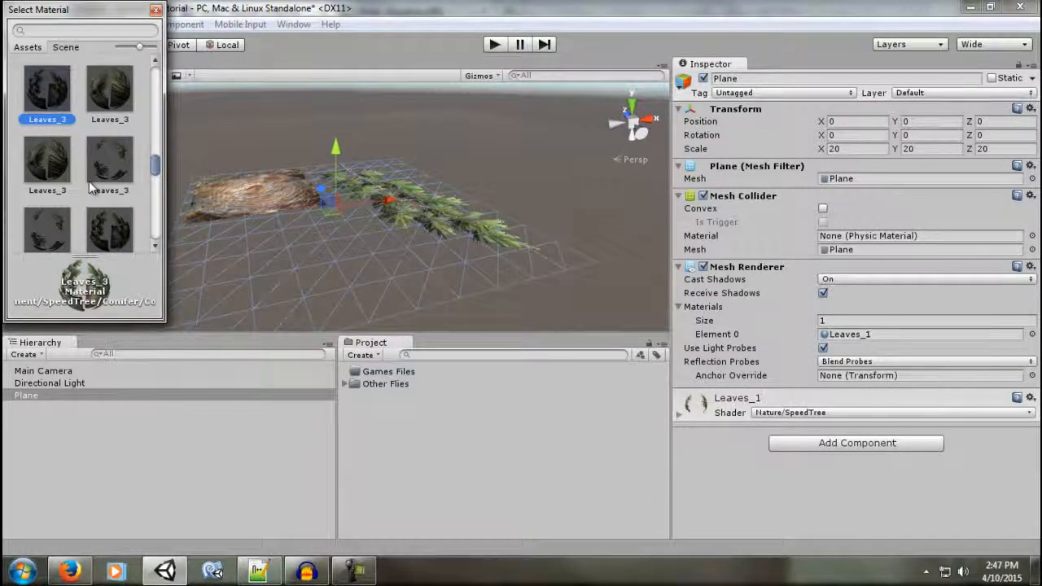
pyautogui.press('Up')
pyautogui.press('Up')
pyautogui.press('Up')
pyautogui.press('Up')
pyautogui.press('Down')
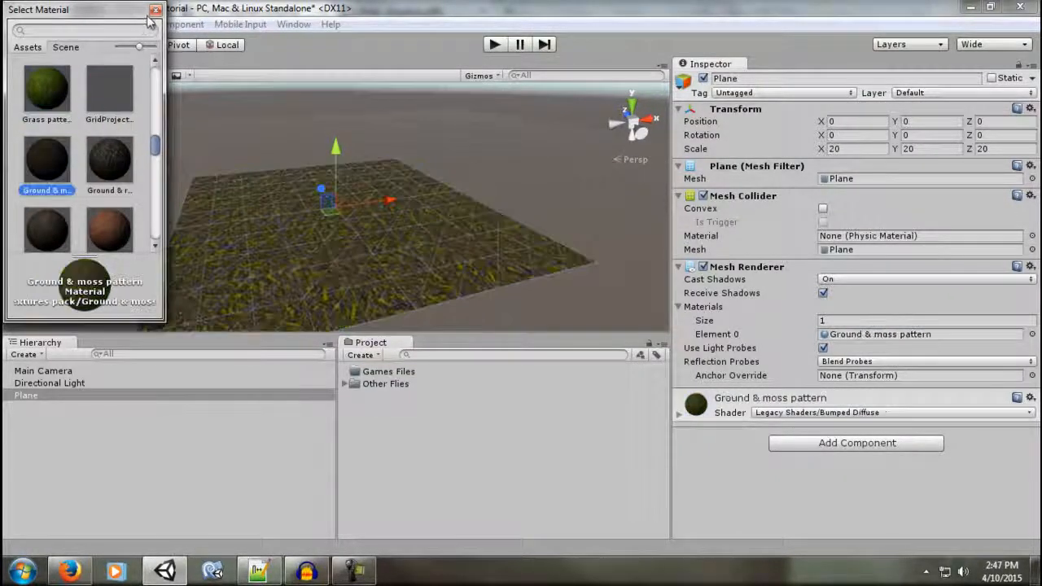
pyautogui.press('Down')
pyautogui.press('Up')
pyautogui.press('Up')
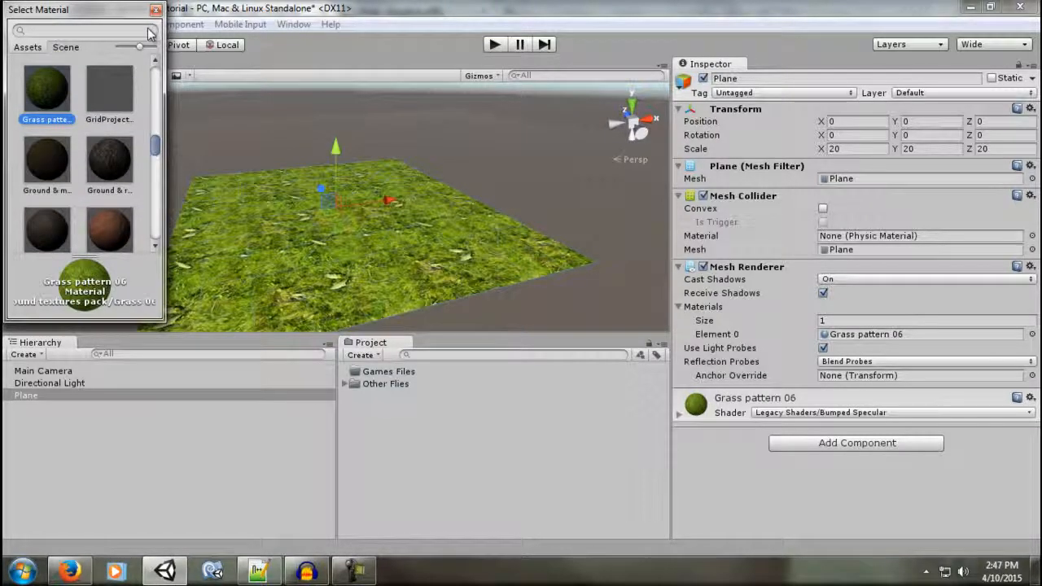
pyautogui.press('Up')
pyautogui.press('Down')
pyautogui.press('Up')
pyautogui.press('Right')
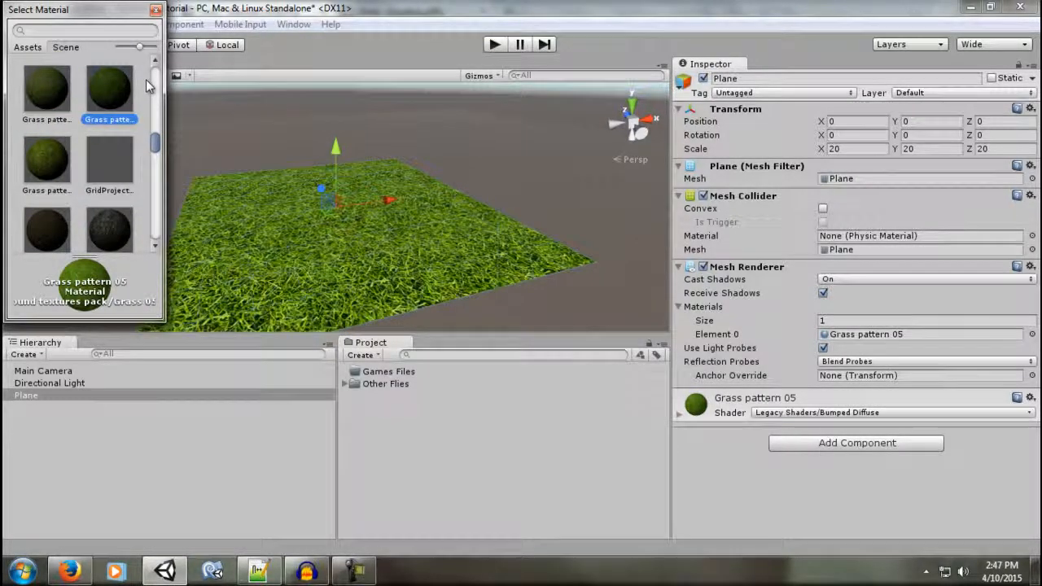
pyautogui.press('Up')
pyautogui.press('Down')
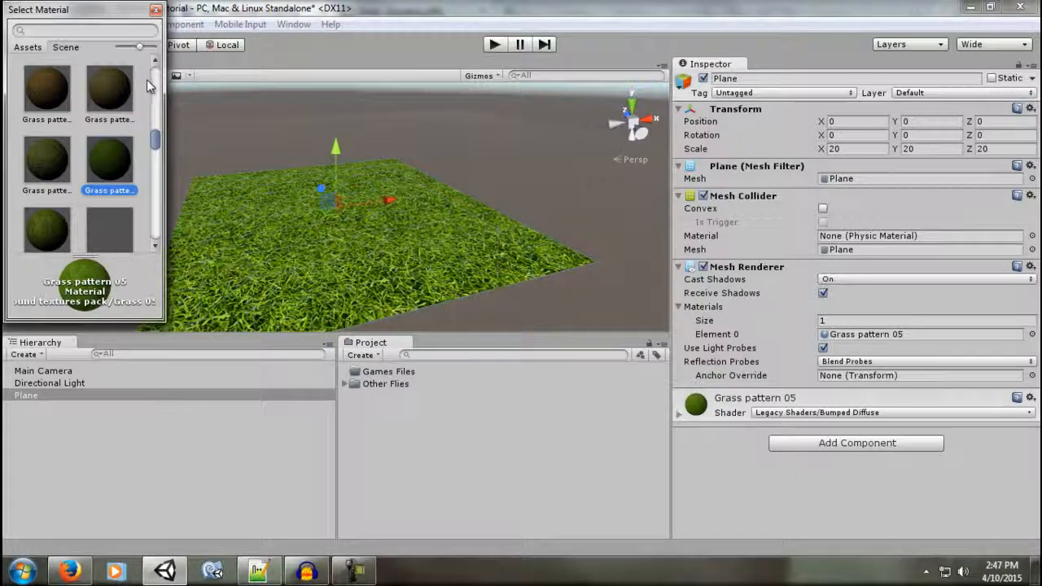
pyautogui.click(242, 225)
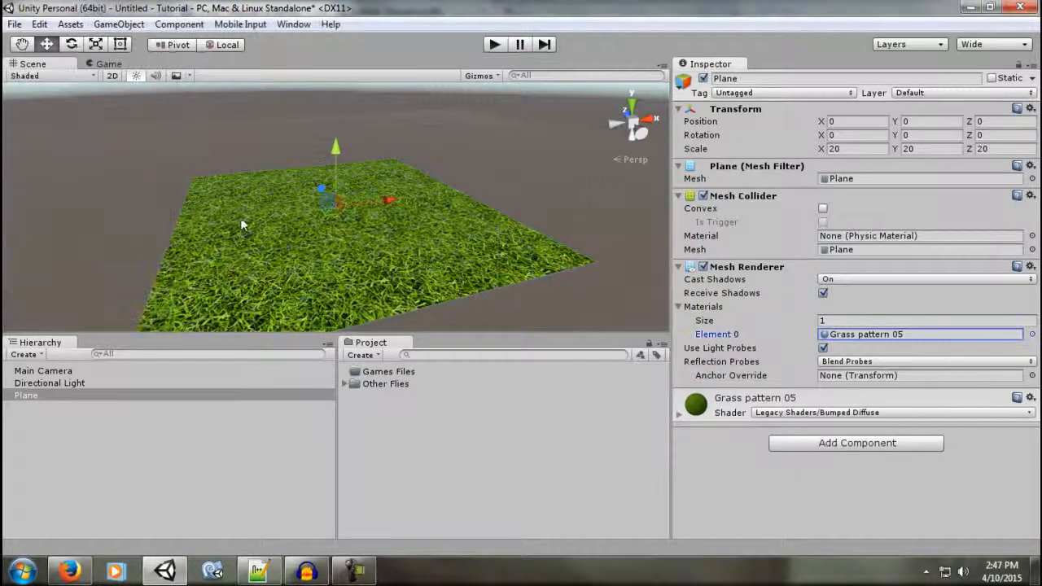
# - Set the Base and Normalmap tiling of the Grass pattern 05 material to 60 in both X and Y
pyautogui.click(826, 397)
pyautogui.scroll(-2, 781, 423)
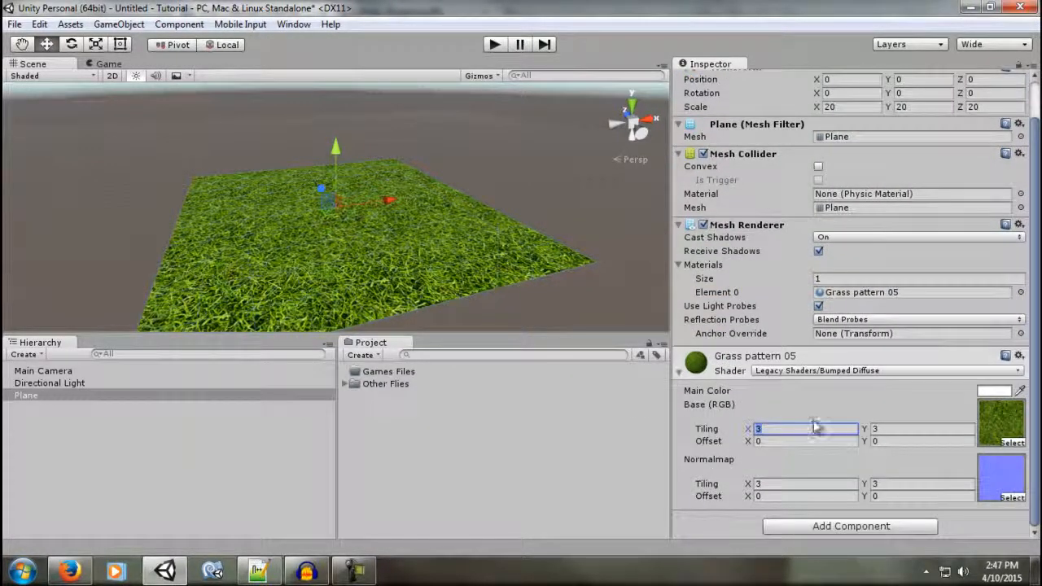
pyautogui.write('60')
pyautogui.press('Tab')
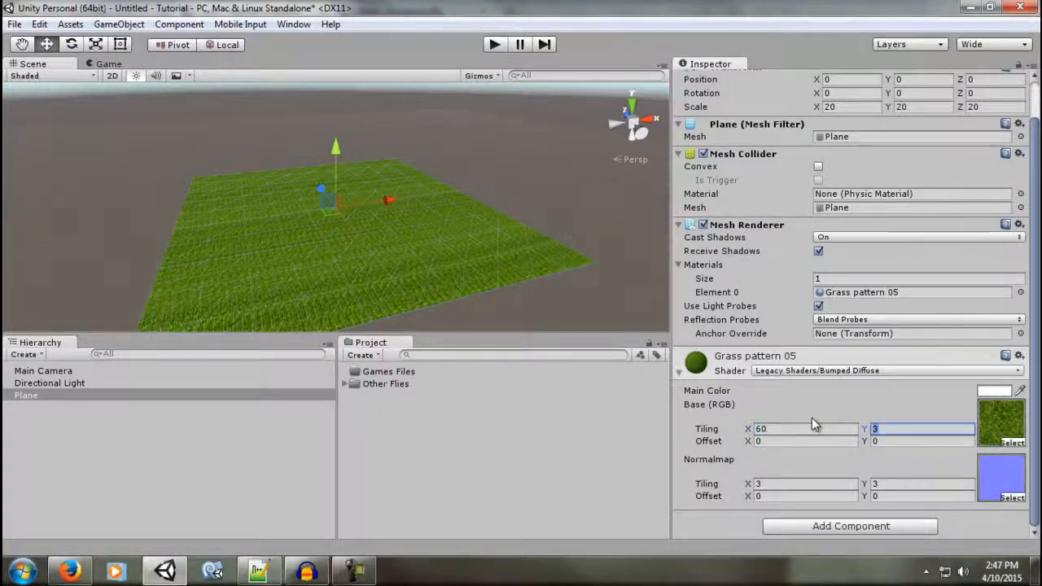
pyautogui.write('60')
pyautogui.keyDown('alt'); pyautogui.moveTo(633, 304); pyautogui.dragTo(302, 250); pyautogui.keyUp('alt')
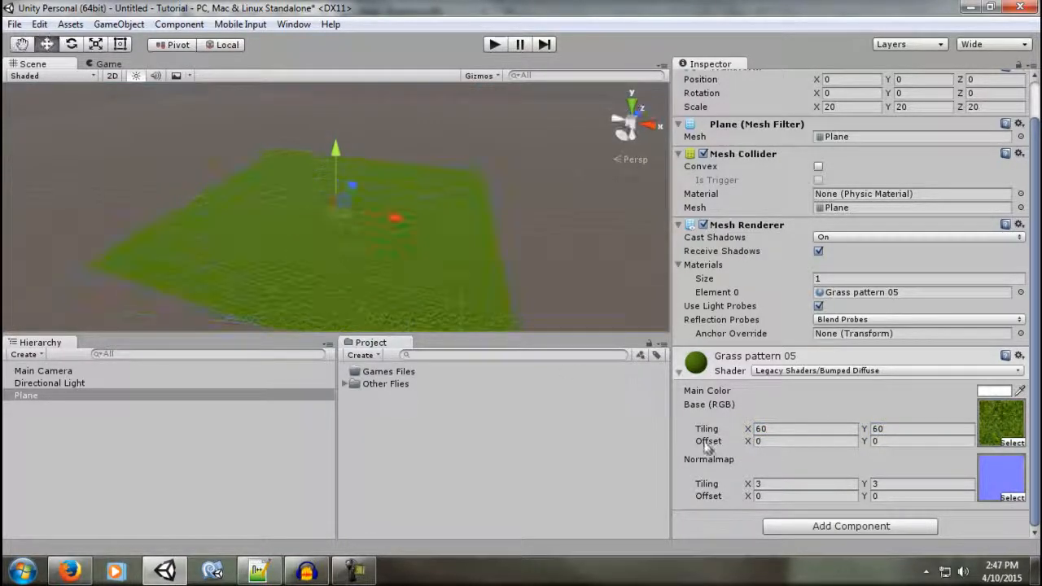
pyautogui.click(811, 487)
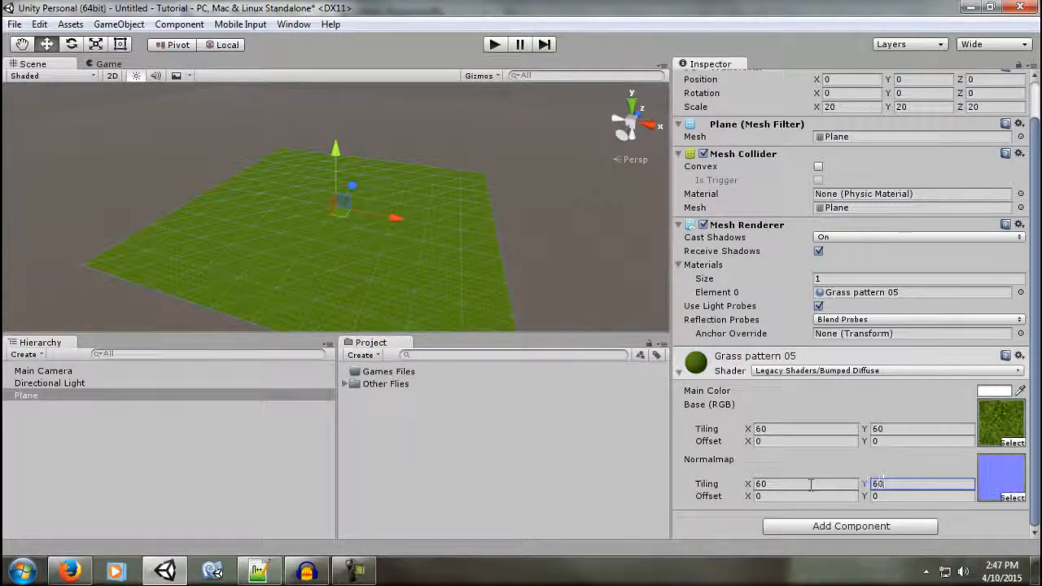
# - Inspect the tiled grass plane up close in the Scene view and from the camera in the Game view
pyautogui.scroll(10, 412, 269)
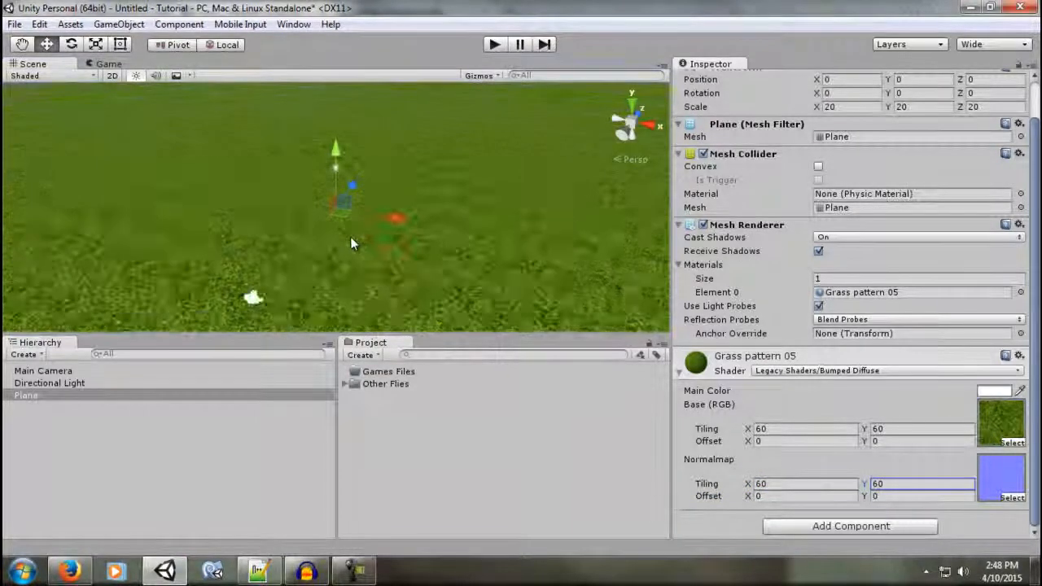
pyautogui.keyDown('alt'); pyautogui.moveTo(354, 230); pyautogui.dragTo(446, 204); pyautogui.keyUp('alt')
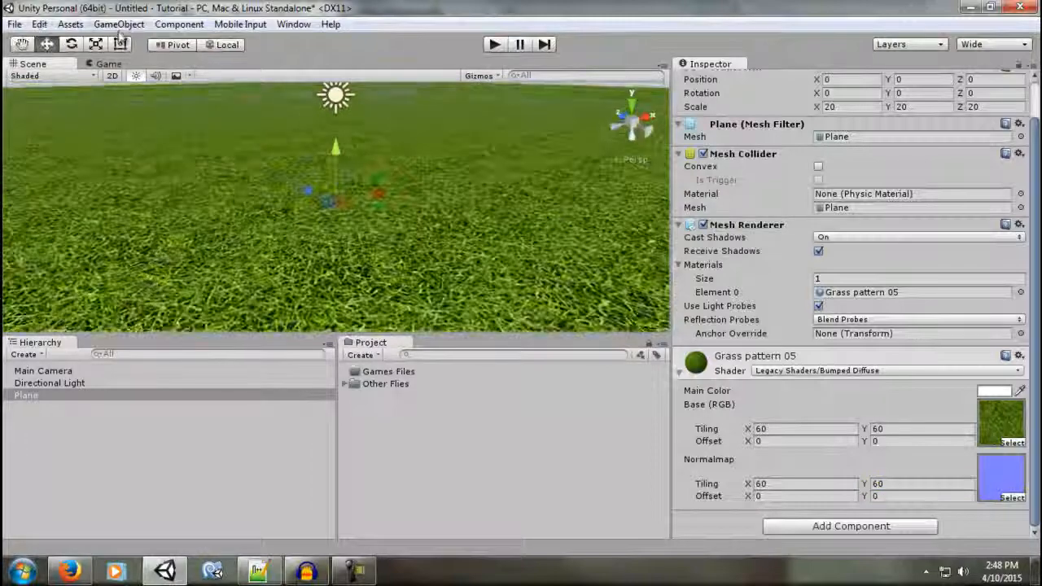
pyautogui.click(114, 62)
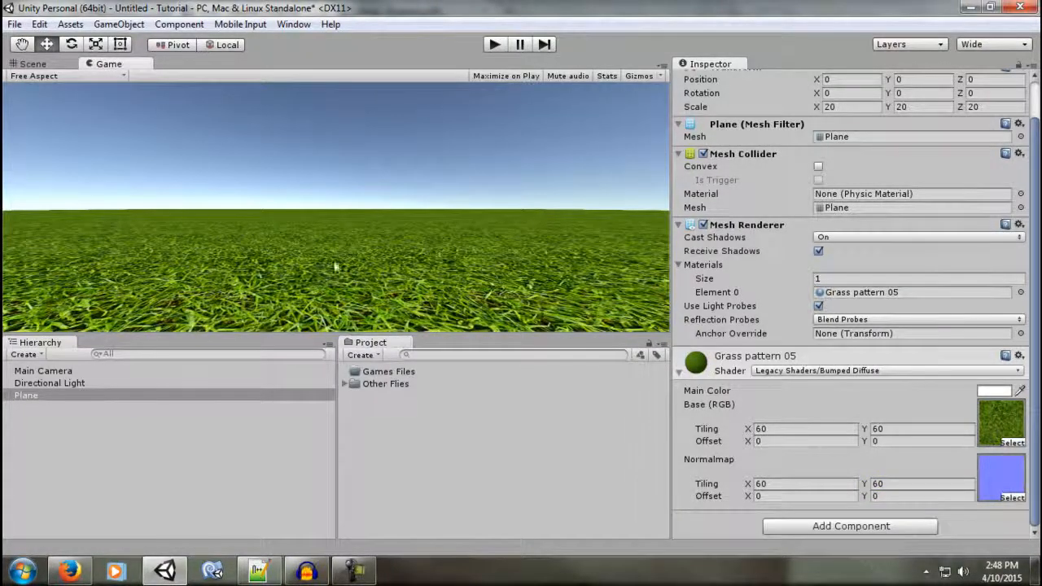
pyautogui.click(34, 64)
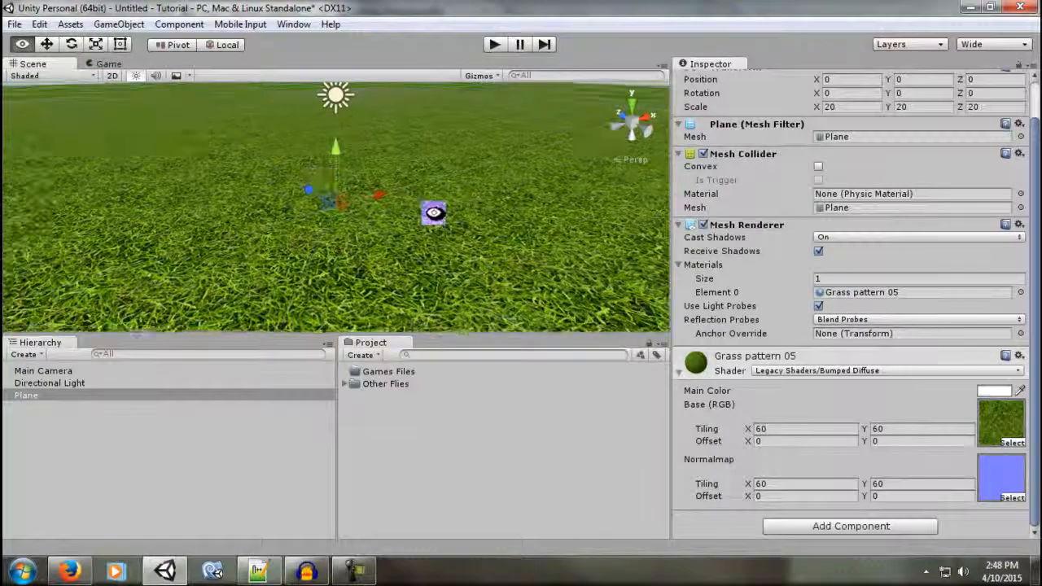
# - Raise the Main Camera to a Y position of 3 and check its framing in the Game view
pyautogui.keyDown('alt'); pyautogui.moveTo(435, 211); pyautogui.dragTo(199, 228); pyautogui.keyUp('alt')
pyautogui.scroll(-5, 199, 227)
pyautogui.scroll(-3, 200, 227)
pyautogui.click(203, 259)
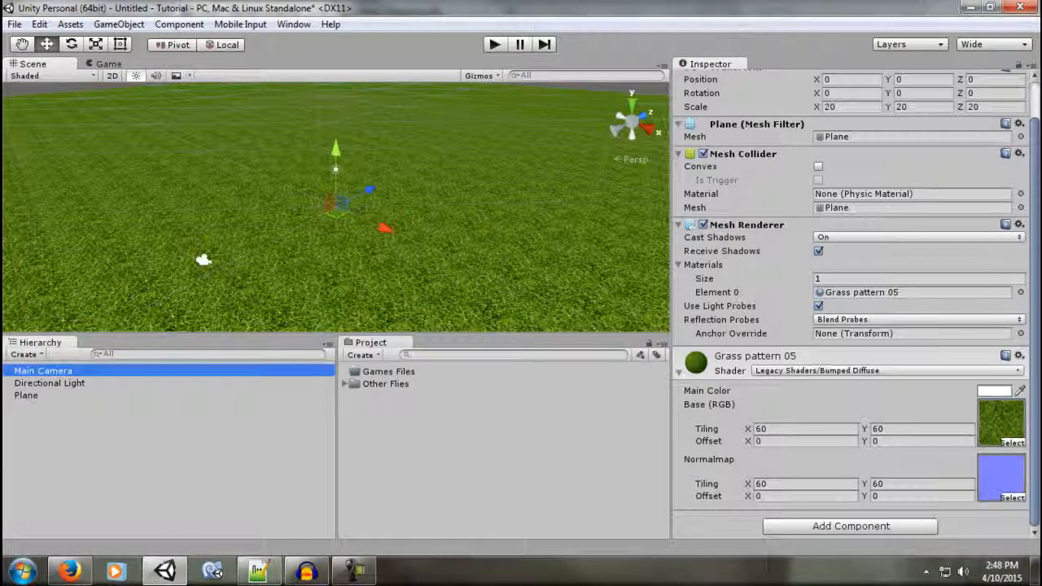
pyautogui.moveTo(190, 212); pyautogui.dragTo(180, 184)
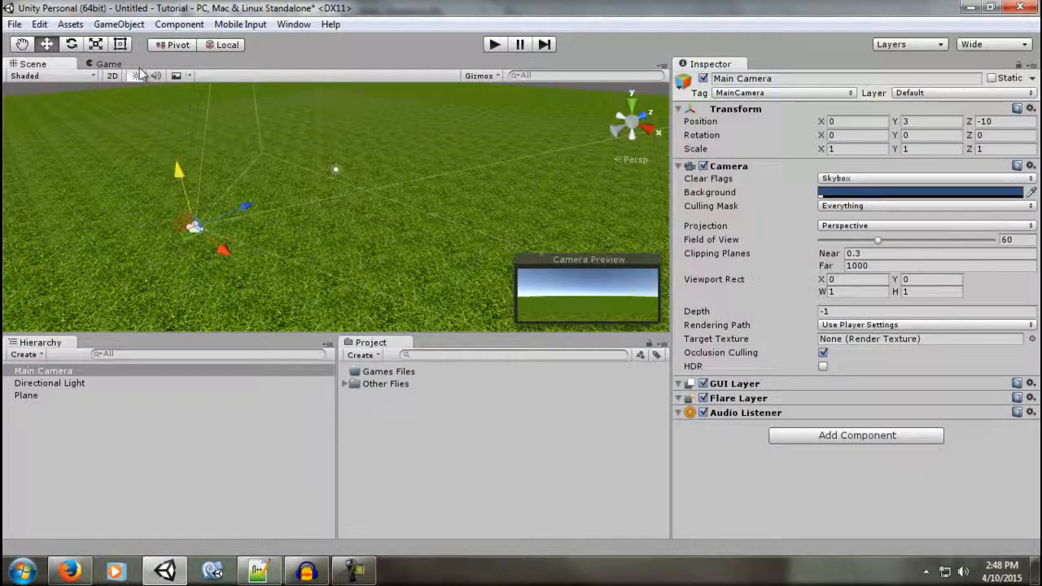
pyautogui.click(114, 63)
pyautogui.click(53, 64)
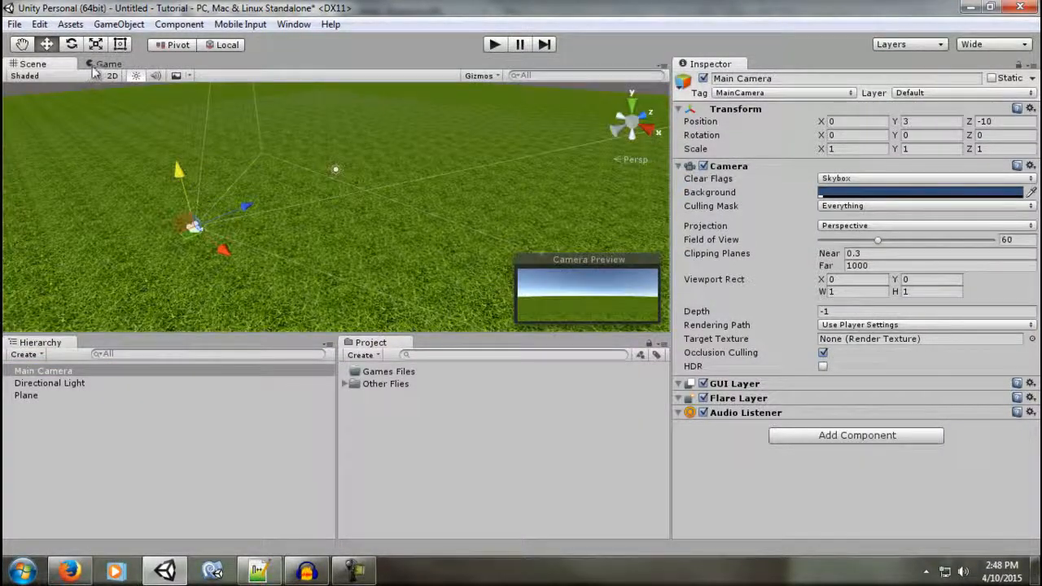
# - Place the FPSController prefab from the Standard Assets FirstPersonCharacter folder on the grass plane and raise it to about Y 2.53
pyautogui.keyDown('alt'); pyautogui.moveTo(258, 205); pyautogui.dragTo(374, 146); pyautogui.keyUp('alt')
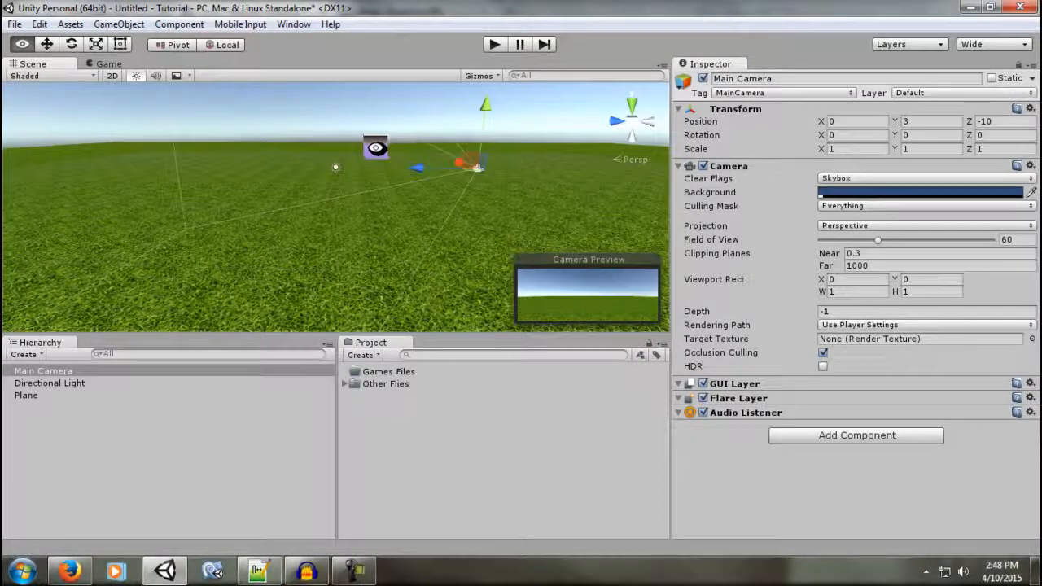
pyautogui.click(120, 25)
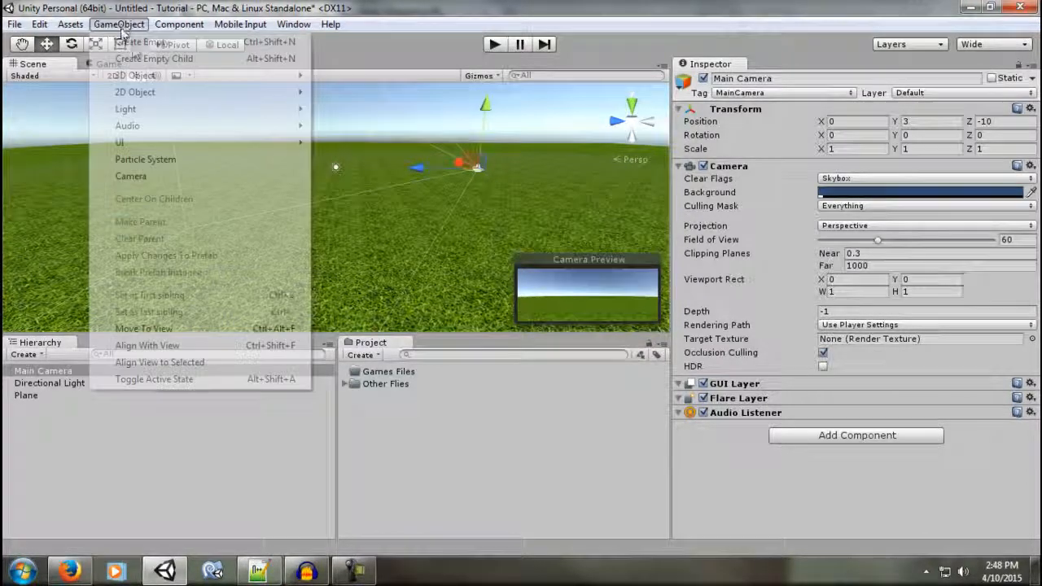
pyautogui.click(301, 53)
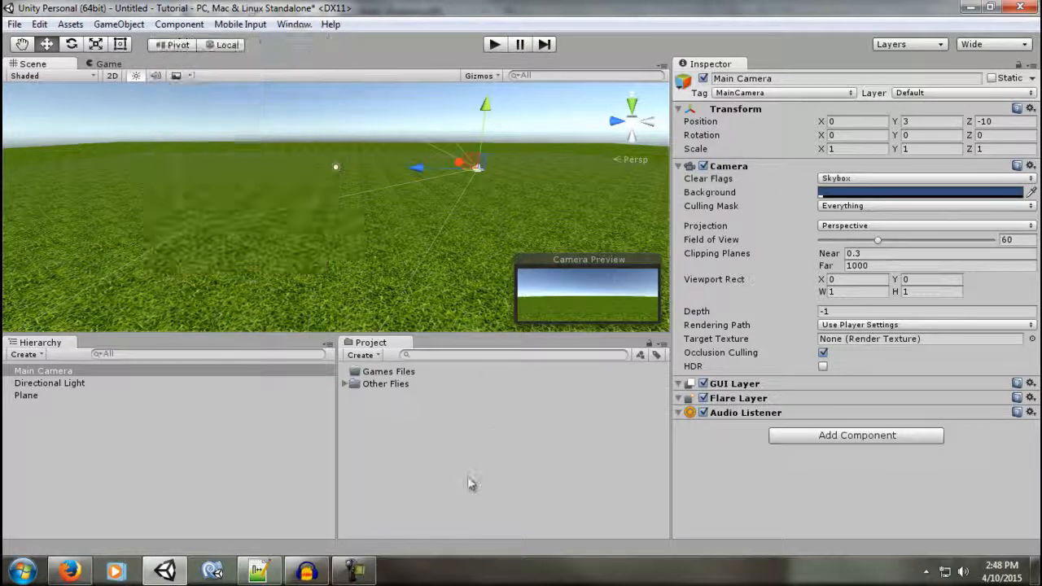
pyautogui.click(469, 479)
pyautogui.click(344, 384)
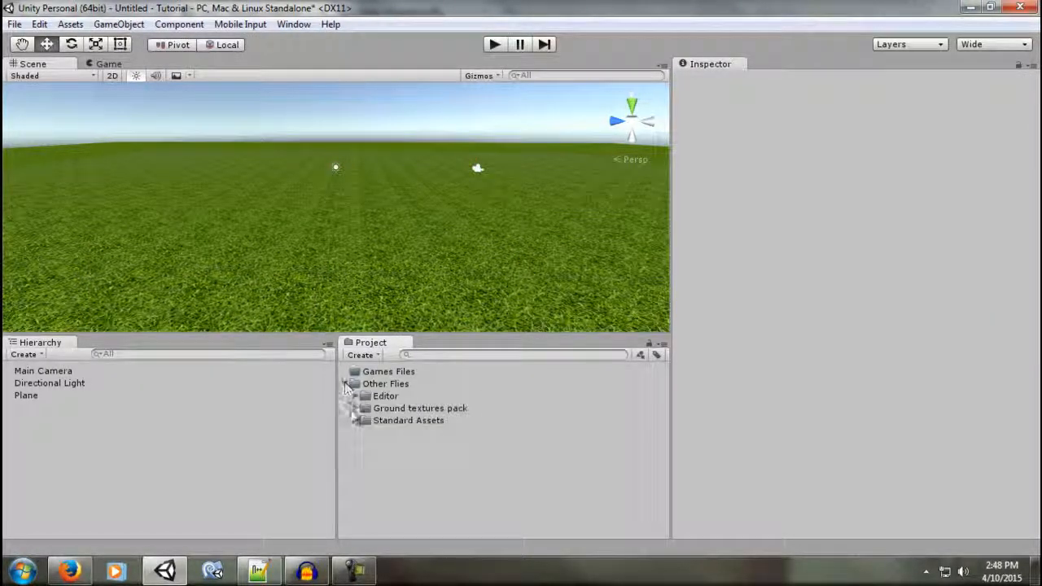
pyautogui.click(356, 420)
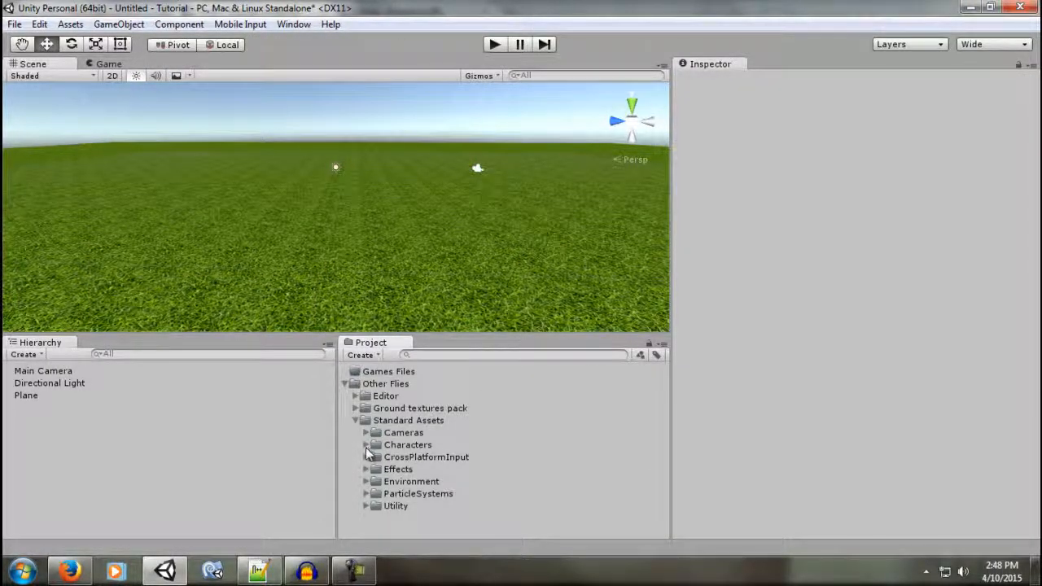
pyautogui.click(366, 445)
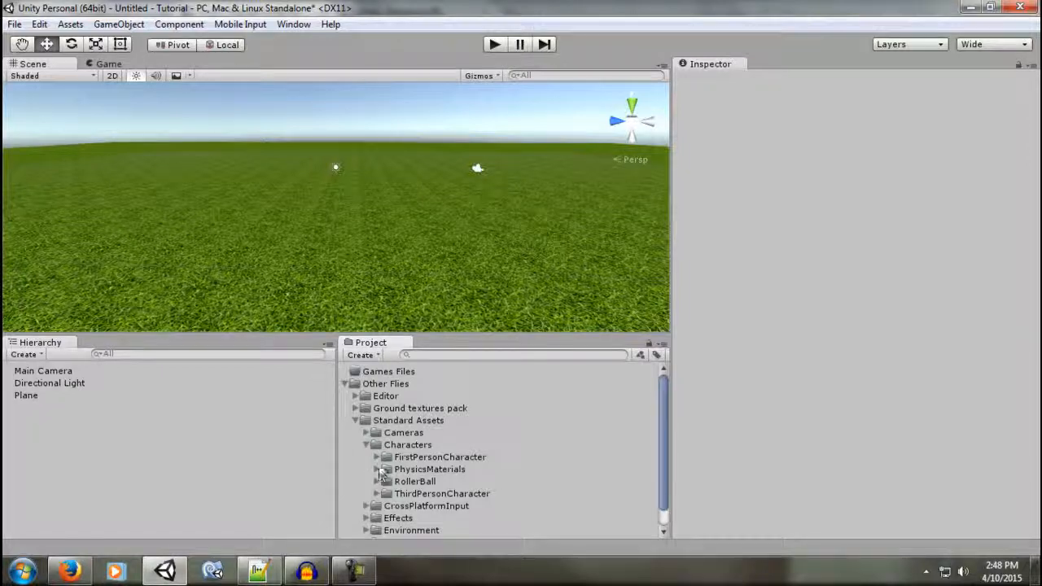
pyautogui.click(377, 458)
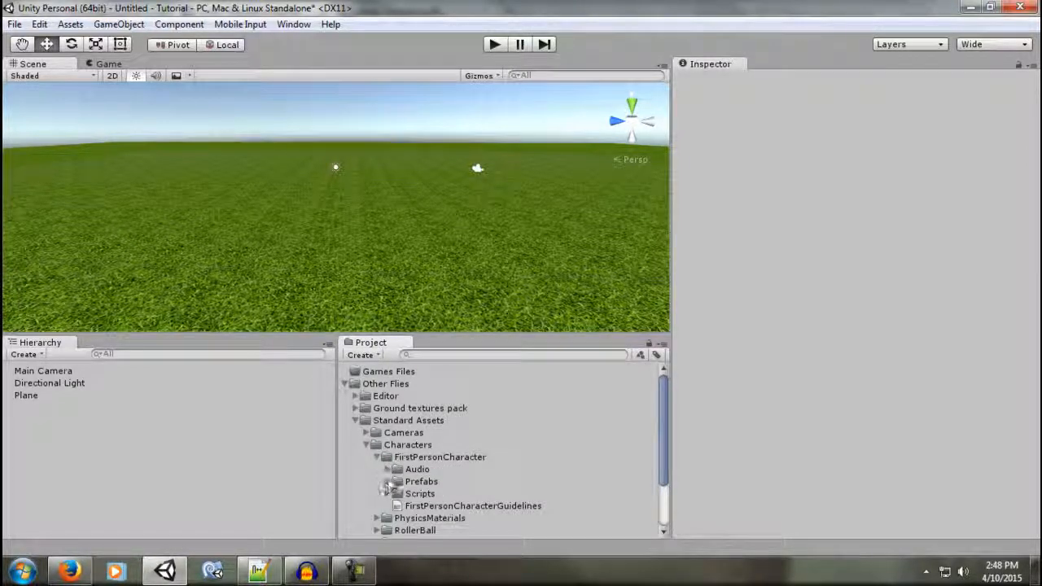
pyautogui.click(387, 481)
pyautogui.moveTo(444, 493); pyautogui.dragTo(353, 228)
pyautogui.keyDown('alt'); pyautogui.moveTo(400, 270); pyautogui.dragTo(243, 245); pyautogui.keyUp('alt')
pyautogui.moveTo(301, 162); pyautogui.dragTo(301, 120)
# - Play-test the scene by walking and looking around with the first-person character, and stop play mode
pyautogui.click(494, 44)
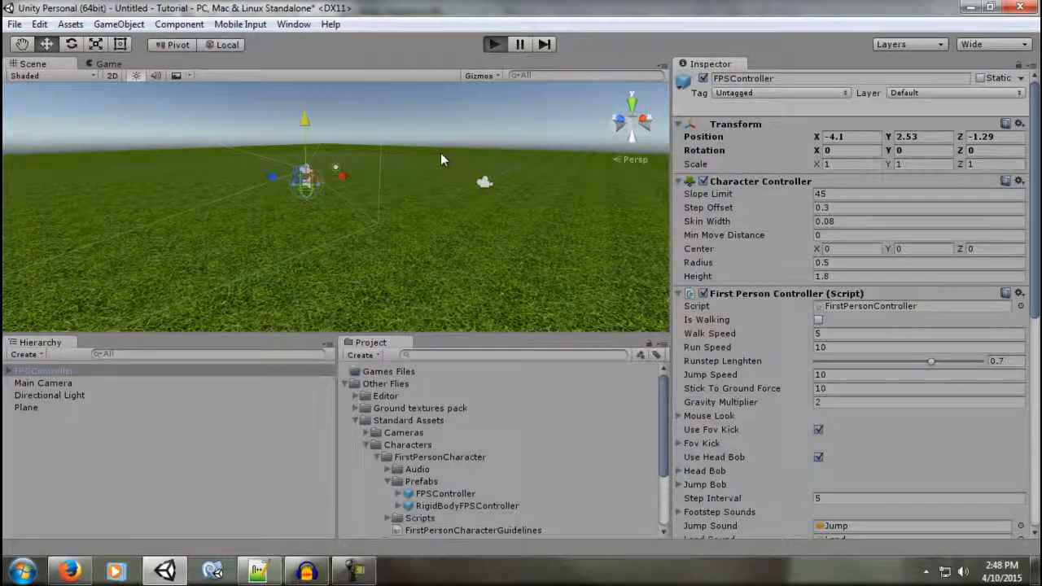
pyautogui.press('w')
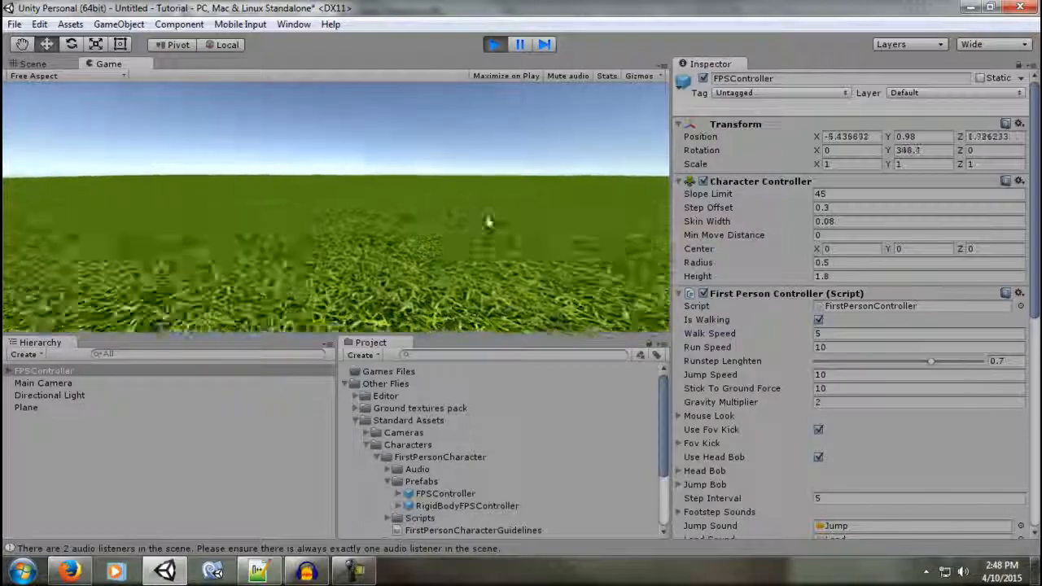
pyautogui.press('w')
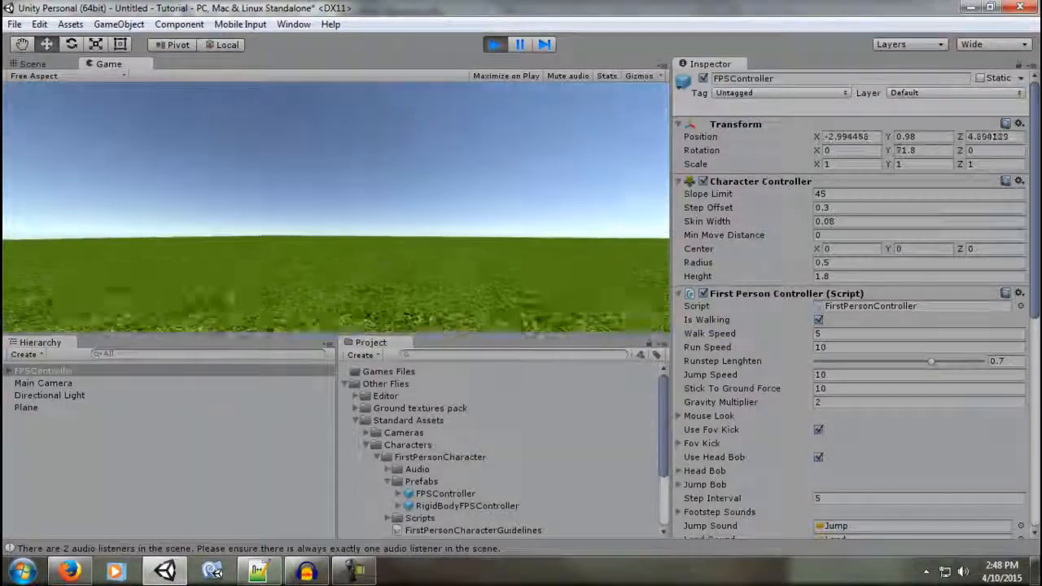
pyautogui.press('w')
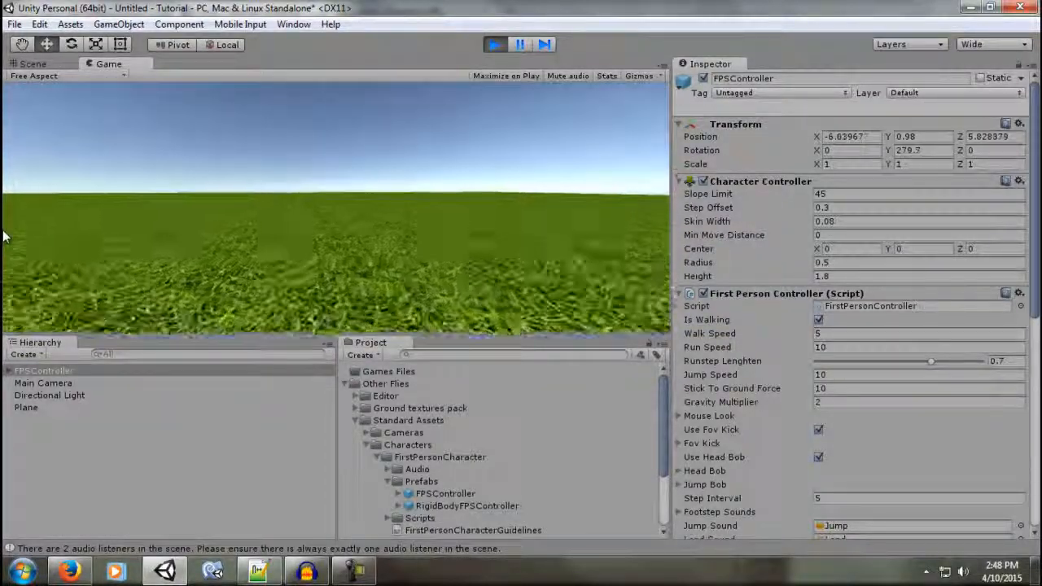
pyautogui.click(496, 49)
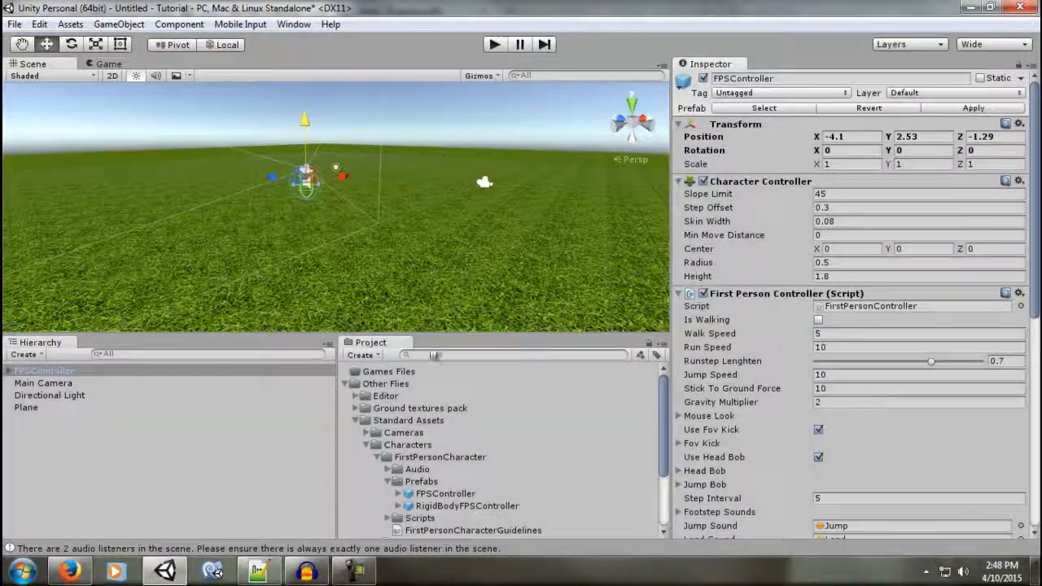
# - Replace the FPSController in the scene with the ThirdPersonController prefab from the ThirdPersonCharacter folder, placed on the grass
pyautogui.click(389, 481)
pyautogui.click(379, 457)
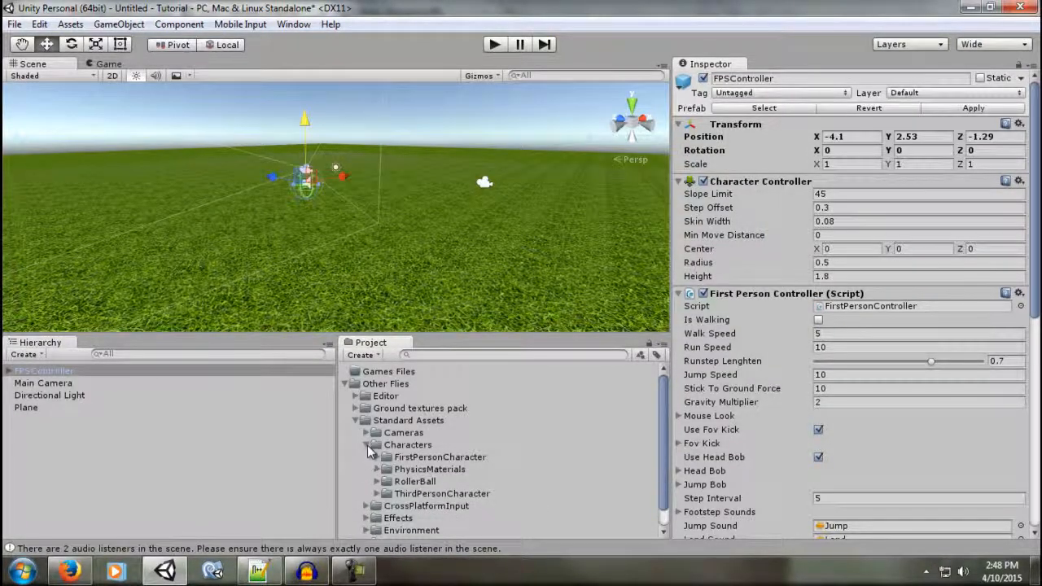
pyautogui.click(377, 493)
pyautogui.scroll(-3, 386, 511)
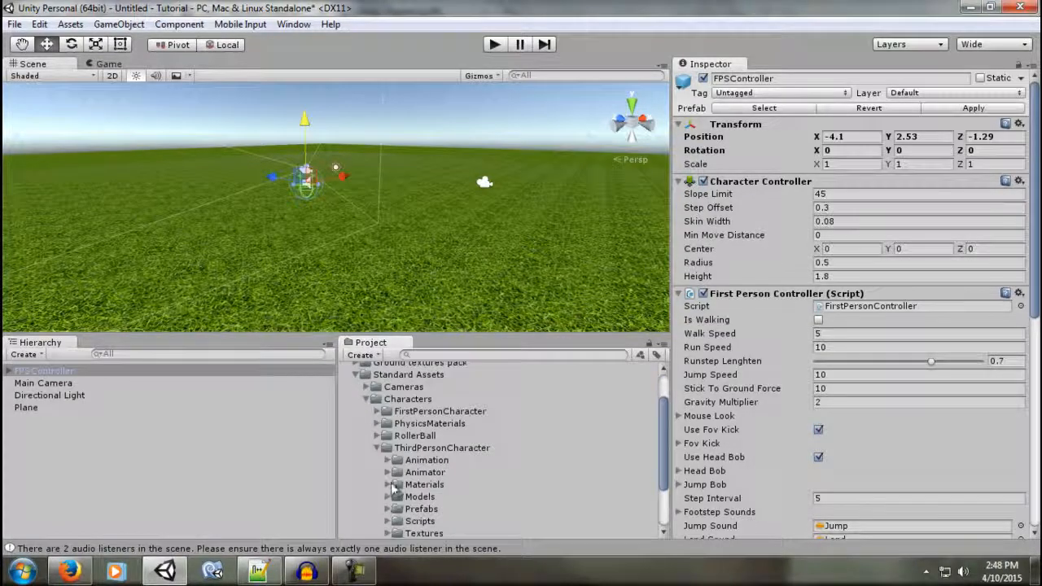
pyautogui.click(388, 463)
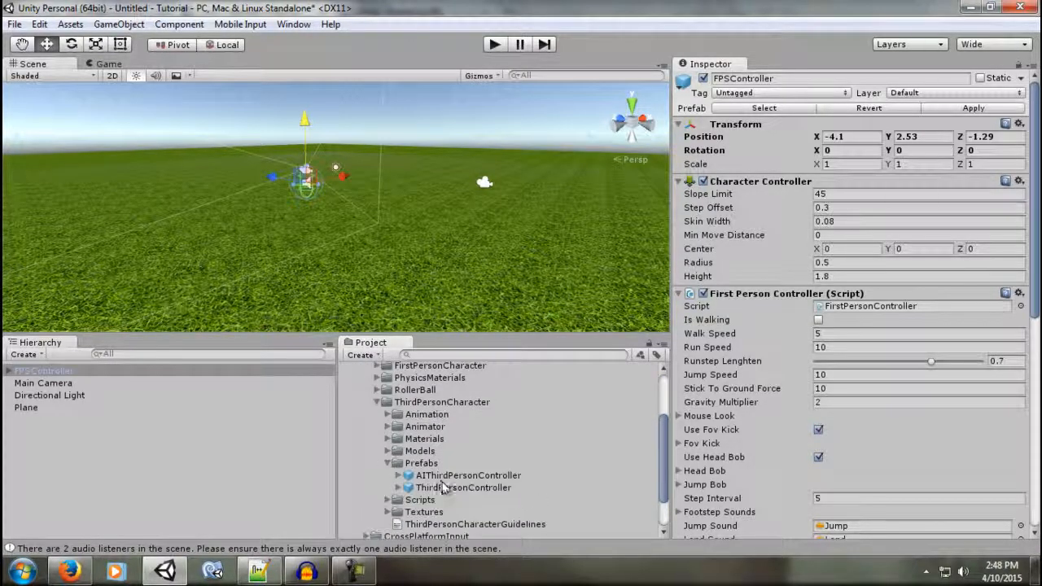
pyautogui.moveTo(443, 488); pyautogui.dragTo(397, 224)
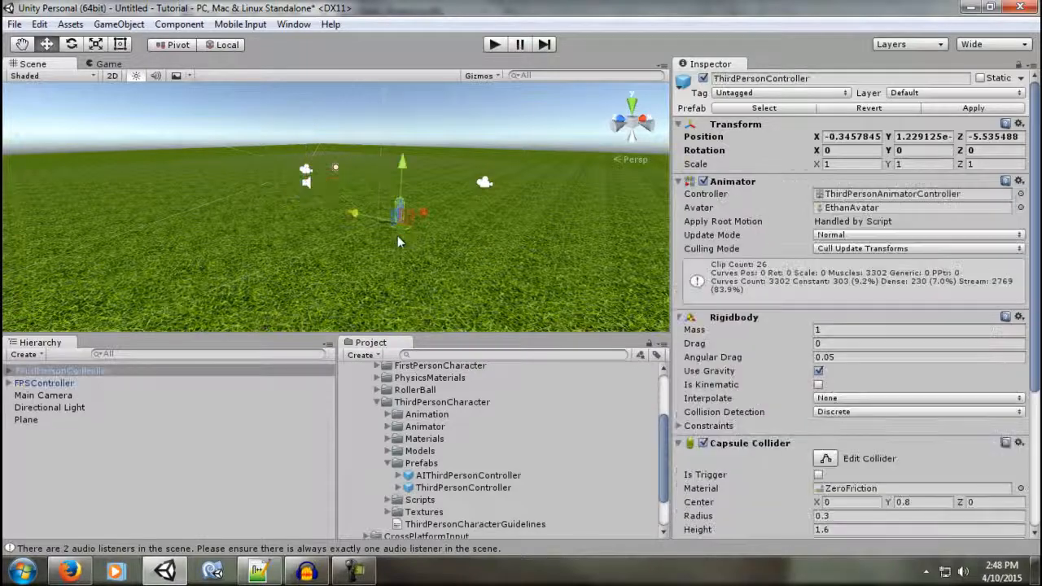
pyautogui.scroll(3, 326, 221)
pyautogui.click(59, 384)
pyautogui.press('Delete')
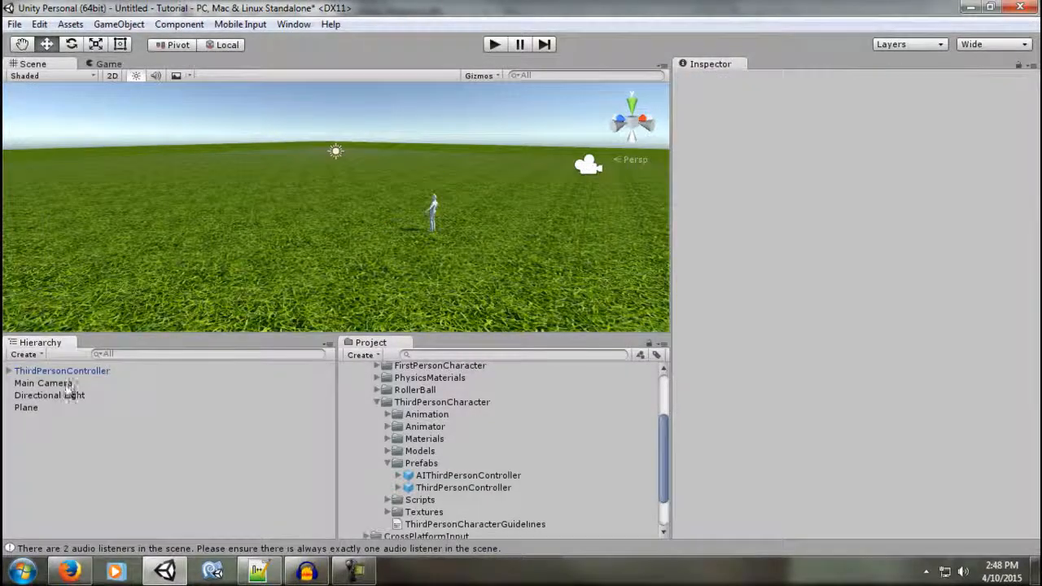
# - Try playing the scene with the Main Camera deactivated, stop play mode and reactivate the camera
pyautogui.click(49, 382)
pyautogui.click(703, 79)
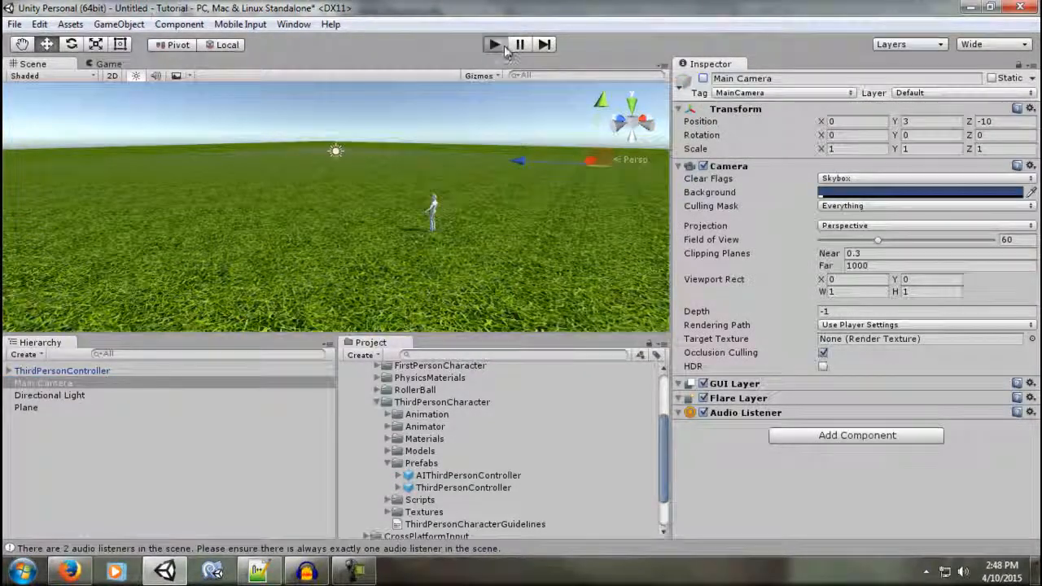
pyautogui.click(497, 45)
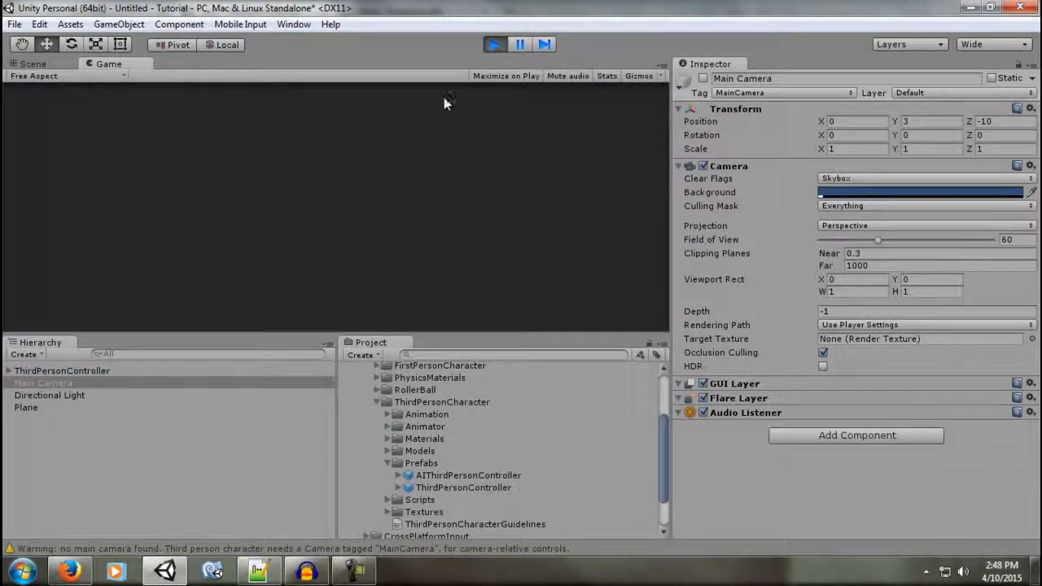
pyautogui.click(494, 45)
pyautogui.click(704, 79)
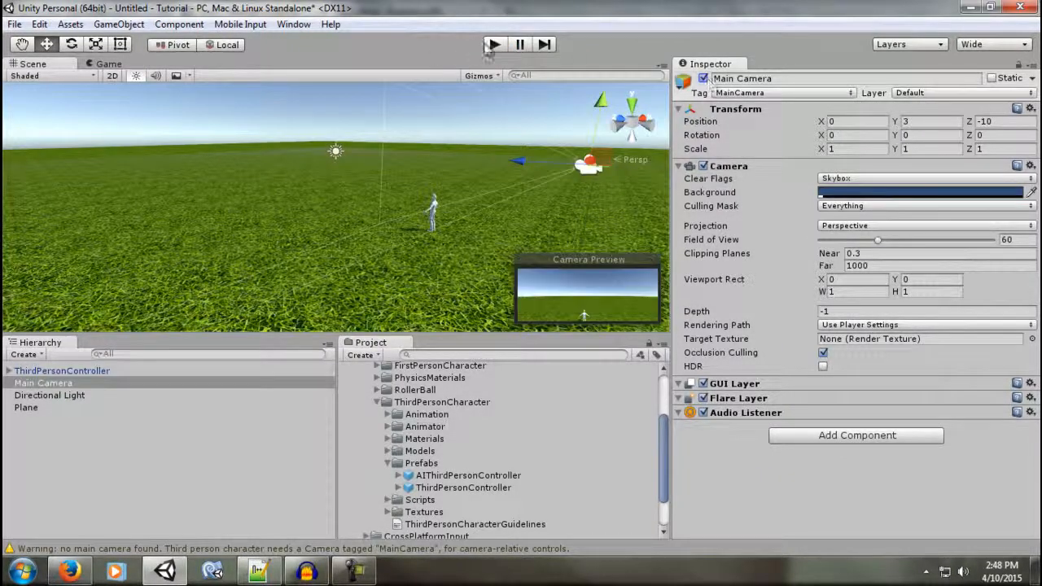
# - Play-test the third-person character by running it forwards, backwards and sideways across the grass, and stop play mode
pyautogui.click(494, 44)
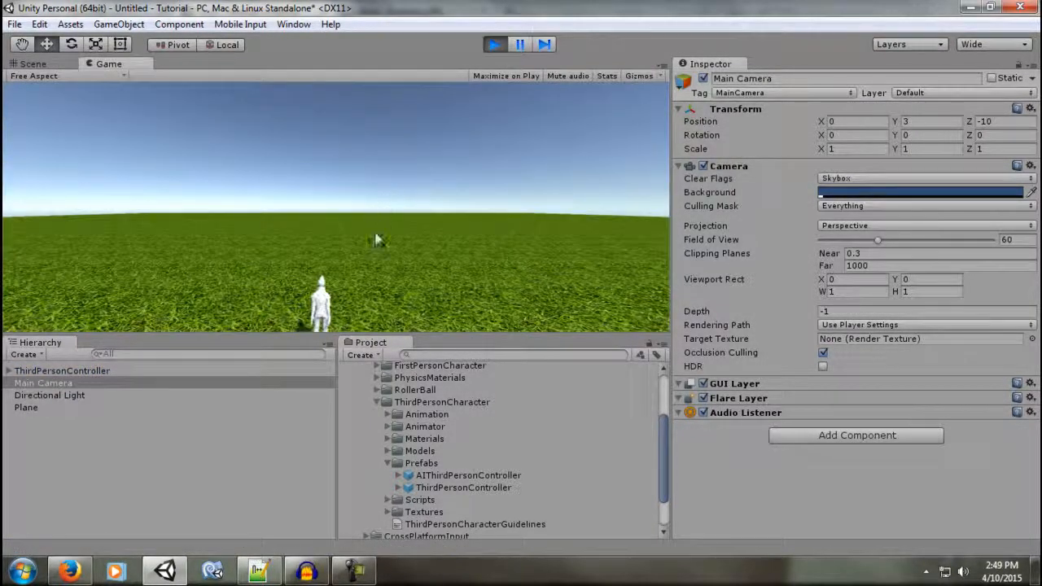
pyautogui.press('w')
pyautogui.press('d')
pyautogui.press('a')
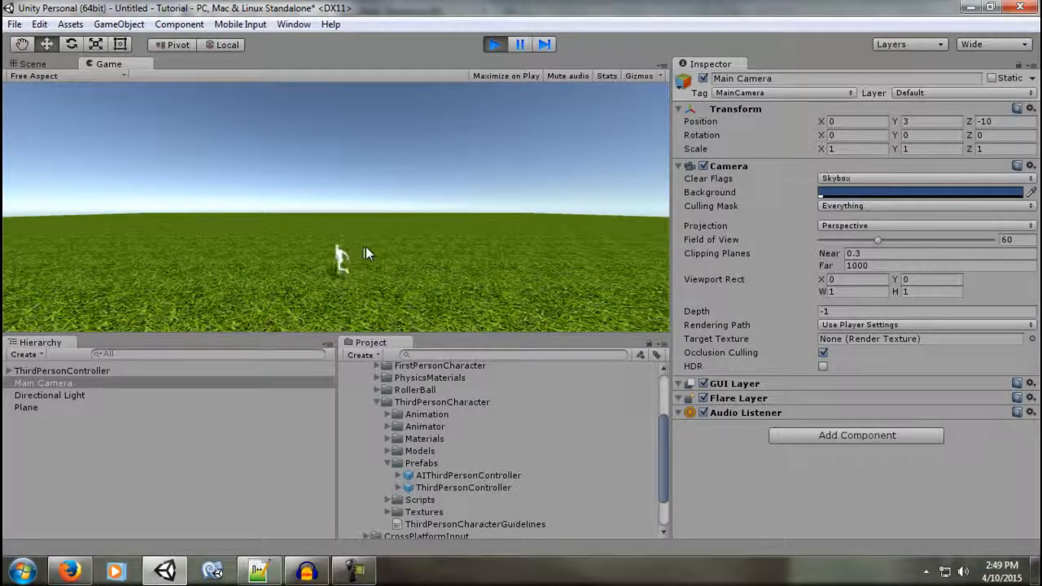
pyautogui.press('w')
pyautogui.press('s')
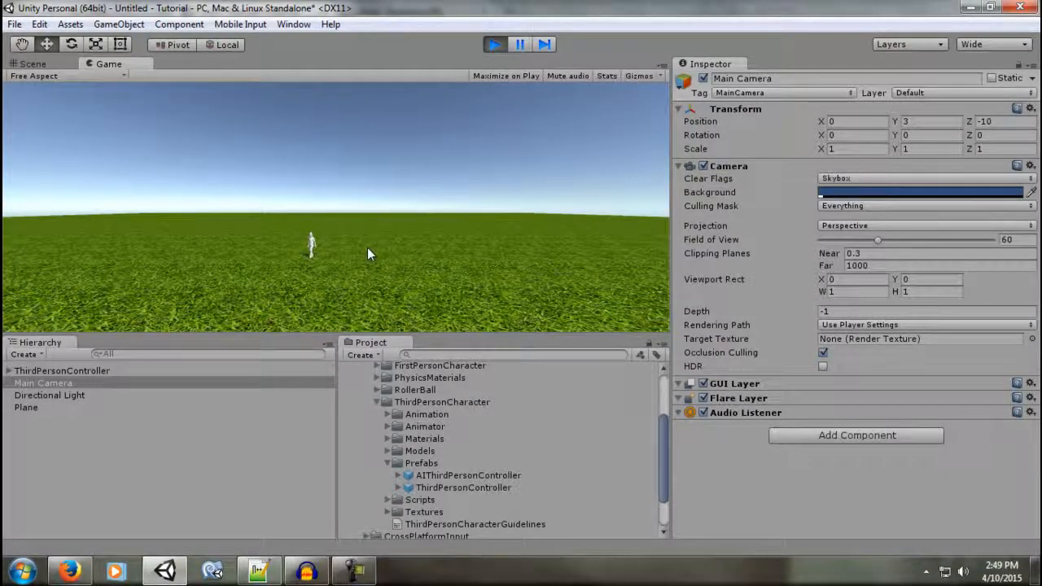
pyautogui.press('d')
pyautogui.press('s')
pyautogui.press('a')
pyautogui.press('a')
pyautogui.press('s')
pyautogui.press('d')
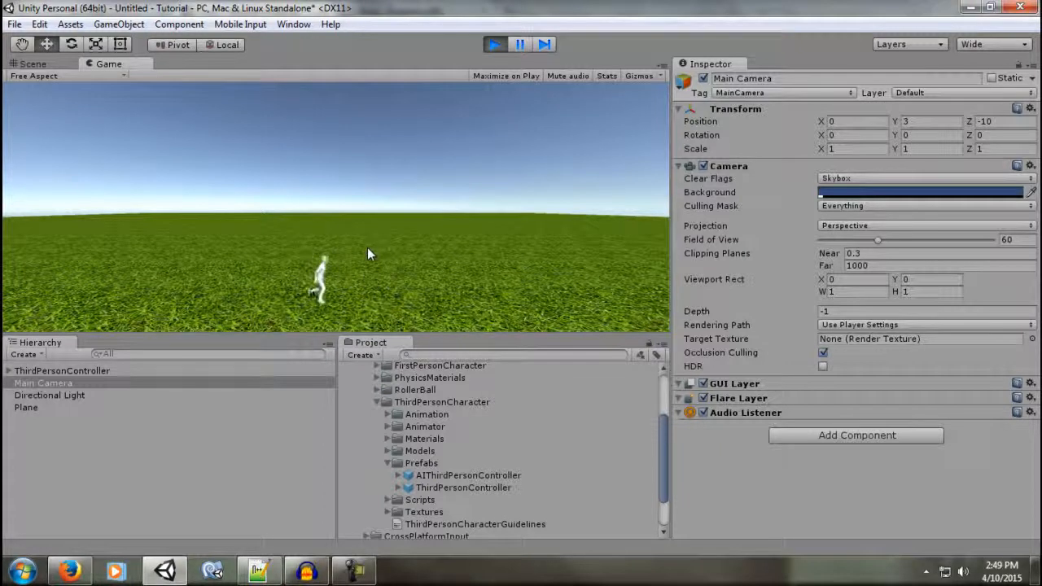
pyautogui.press('w')
pyautogui.press('a')
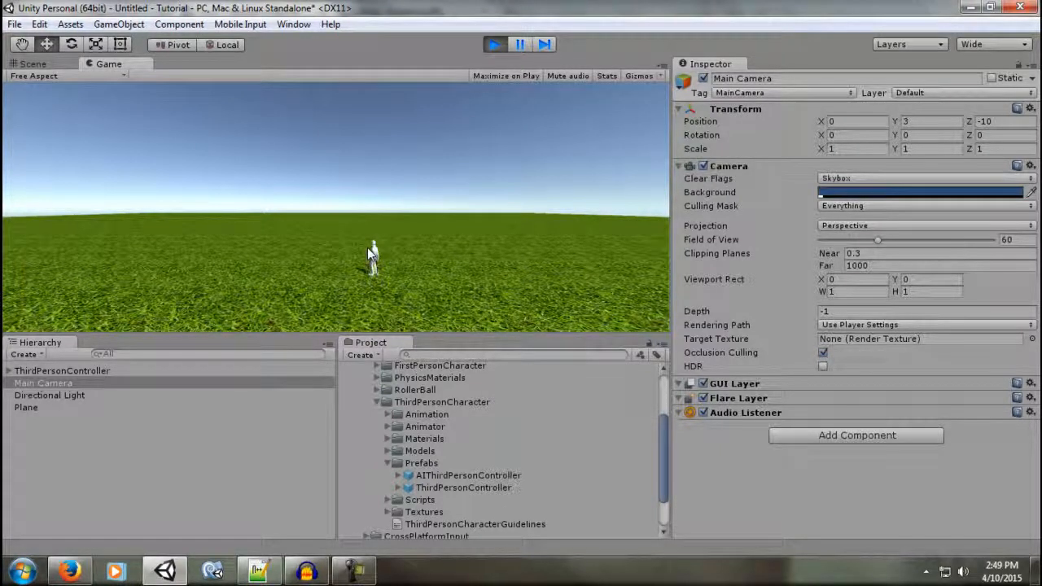
pyautogui.press('a')
pyautogui.press('s')
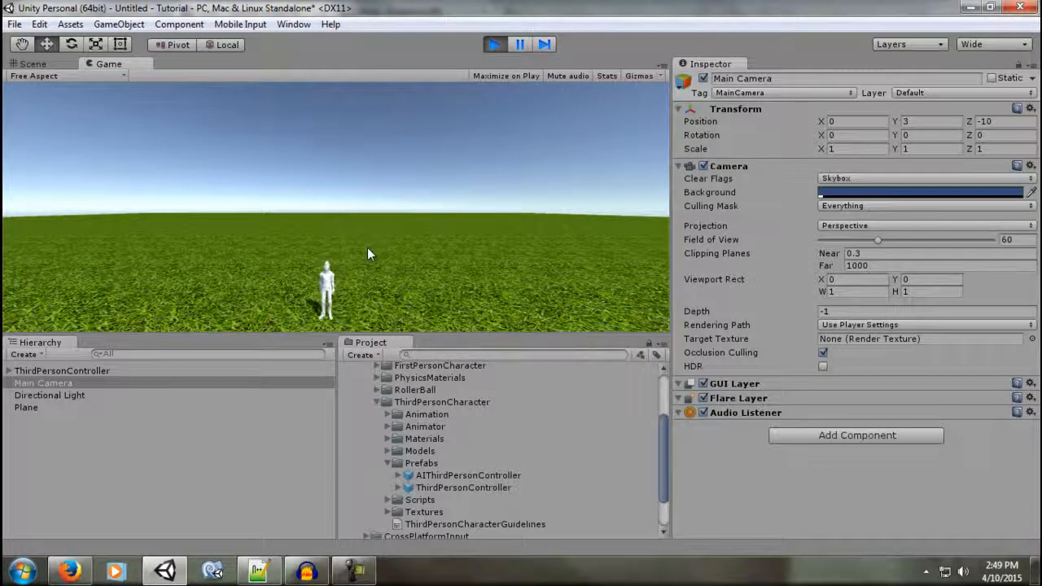
pyautogui.press('w')
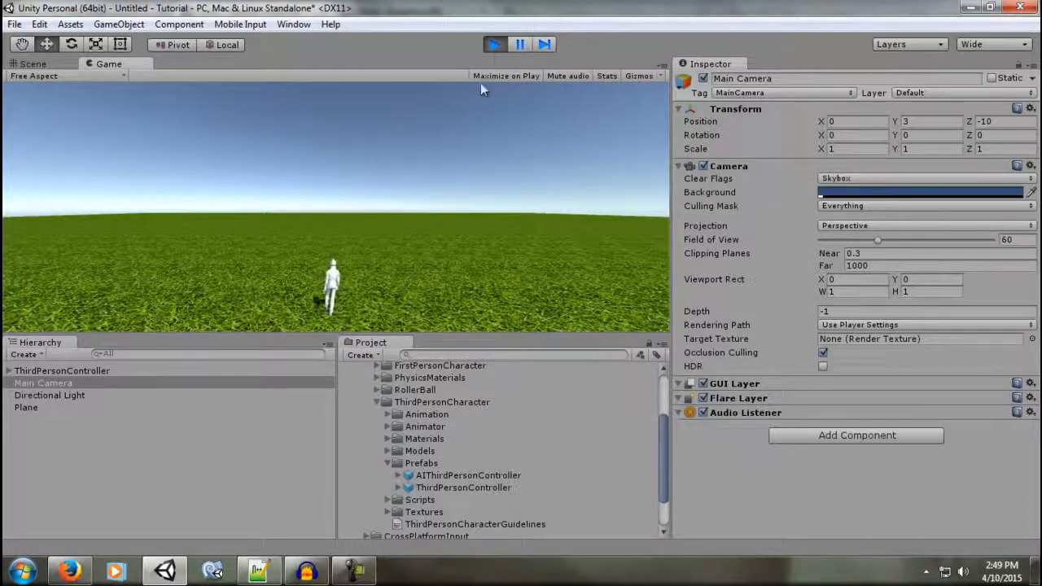
pyautogui.click(494, 44)
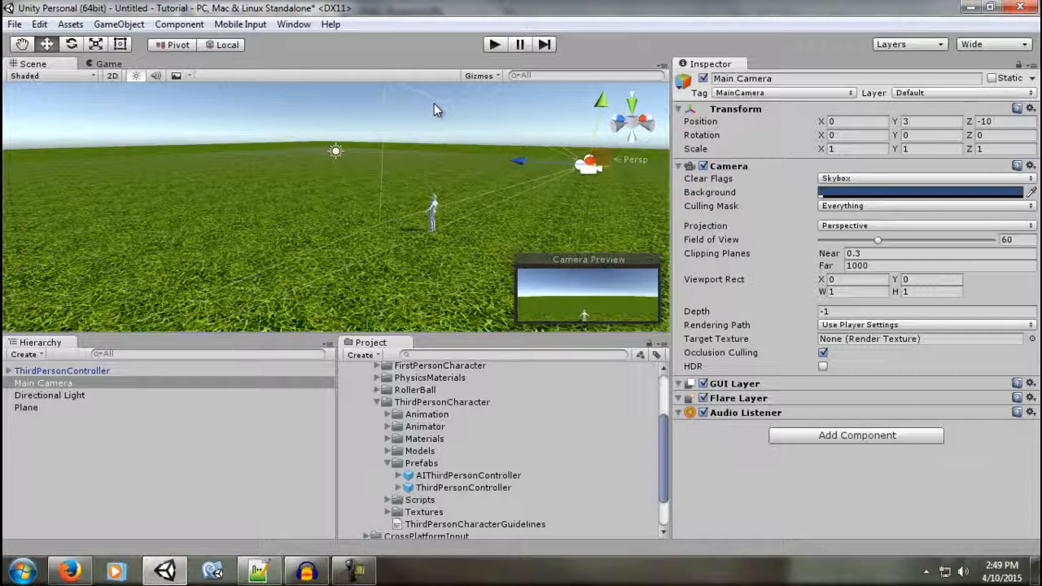
# - Look through the Environment folder of Standard Assets, including its Water subfolder, and collapse the opened asset folders
pyautogui.click(389, 463)
pyautogui.click(378, 403)
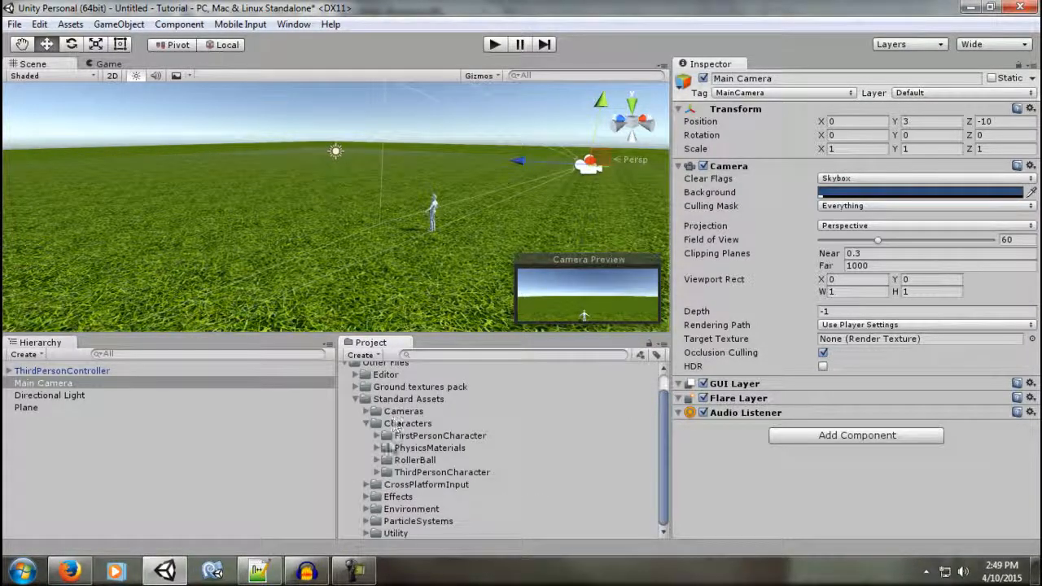
pyautogui.doubleClick(396, 424)
pyautogui.doubleClick(408, 481)
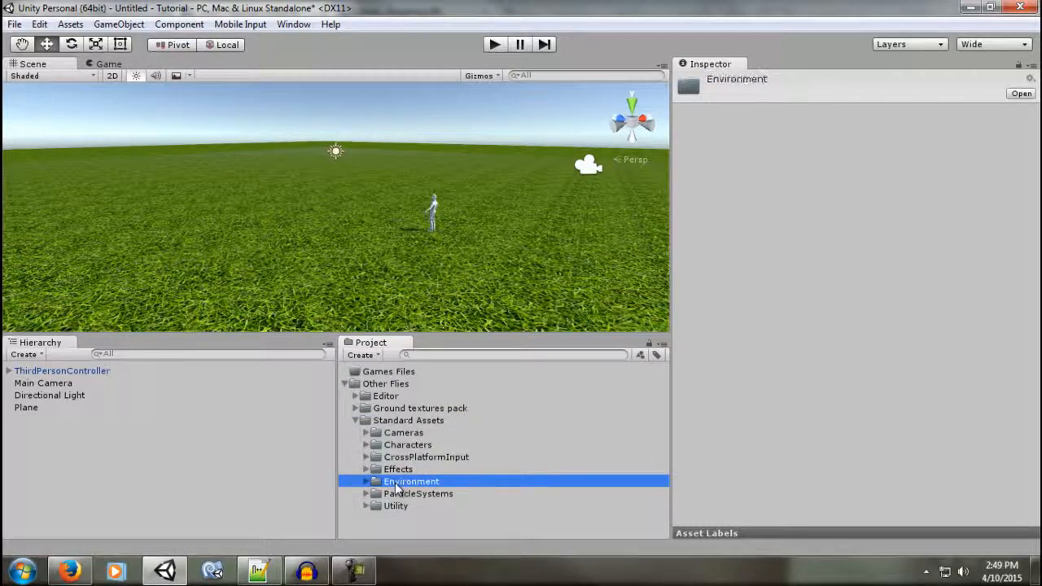
pyautogui.press('Down')
pyautogui.press('Down')
pyautogui.press('Down')
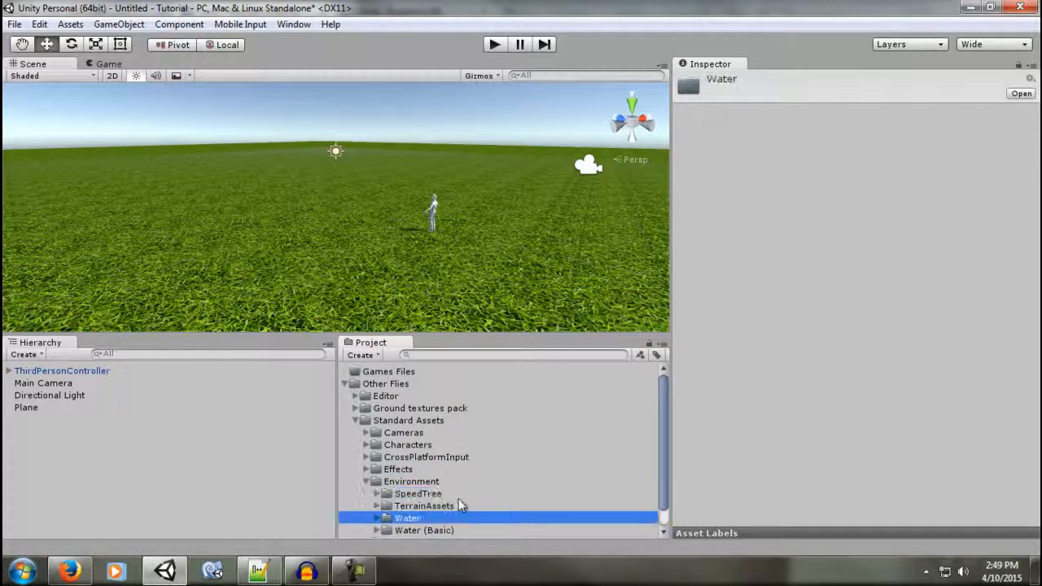
pyautogui.press('Down')
pyautogui.press('Right')
pyautogui.scroll(-1, 476, 482)
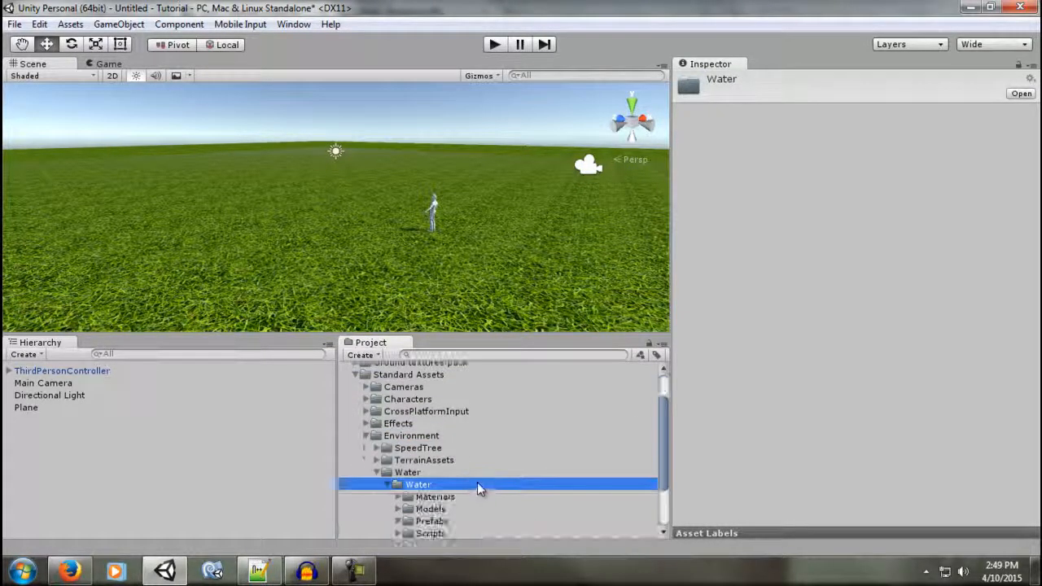
pyautogui.press('Left')
pyautogui.press('Left')
pyautogui.press('Left')
pyautogui.press('Left')
pyautogui.press('Left')
pyautogui.press('Left')
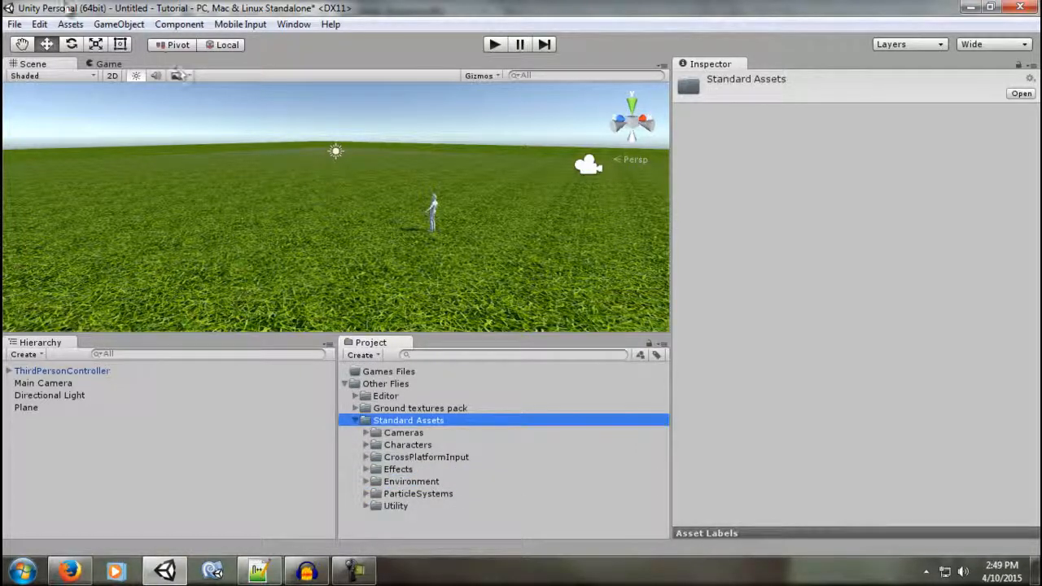
pyautogui.press('Left')
# - Deactivate the grass Plane and create a Terrain object in the scene
pyautogui.click(236, 264)
pyautogui.scroll(-5, 175, 181)
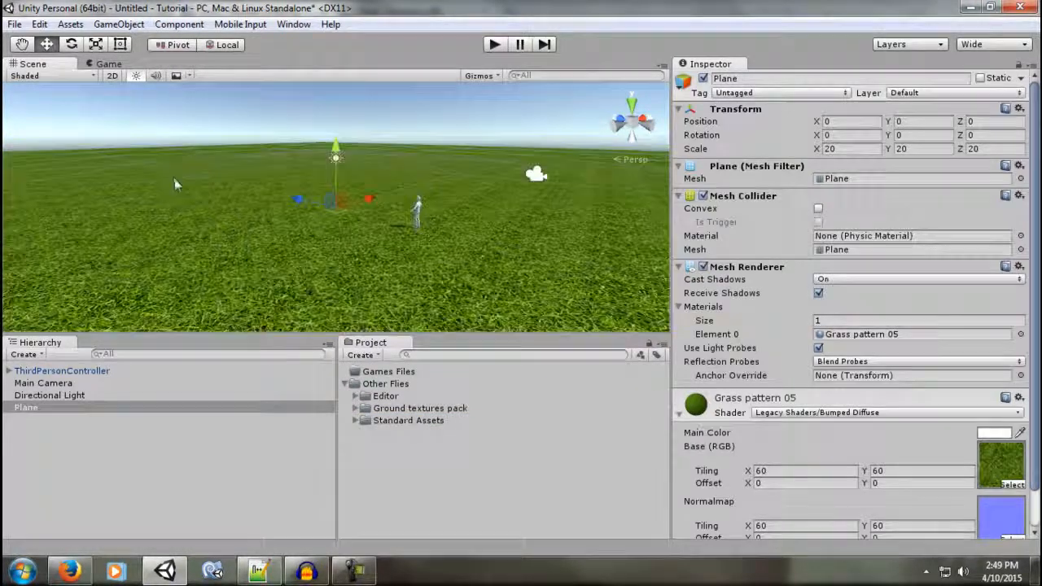
pyautogui.click(702, 78)
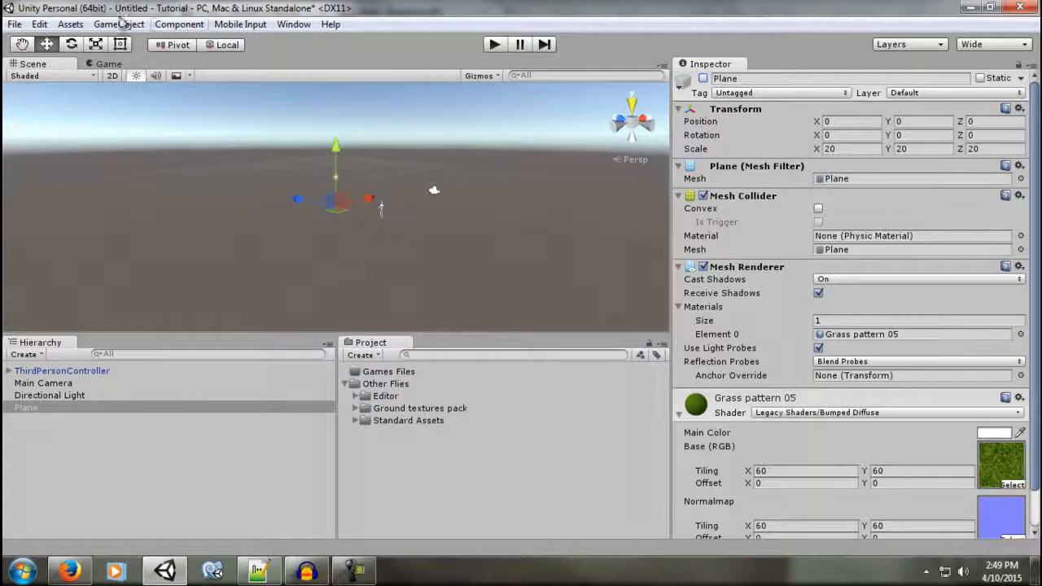
pyautogui.click(120, 24)
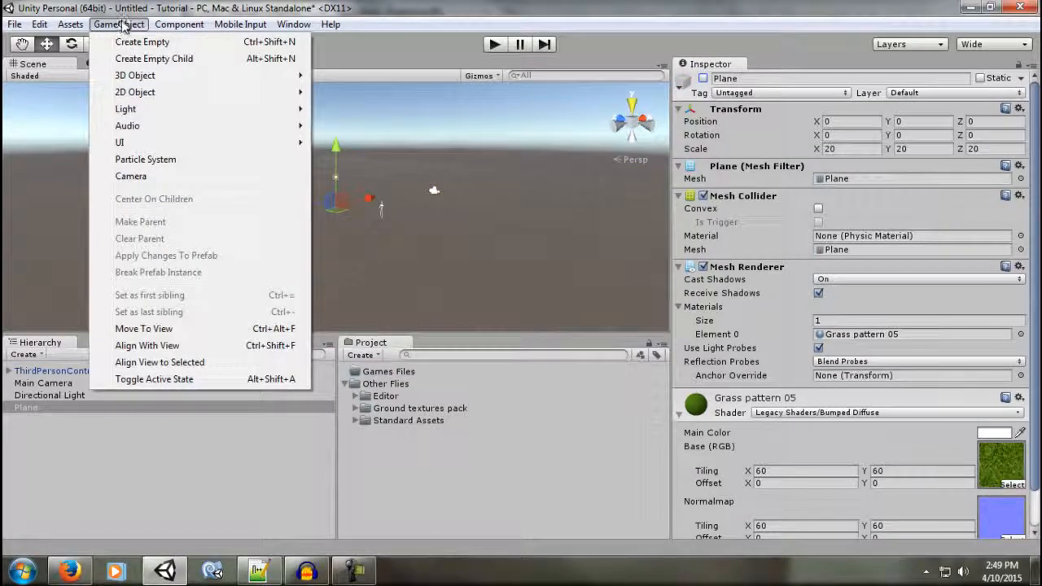
pyautogui.moveTo(149, 78)
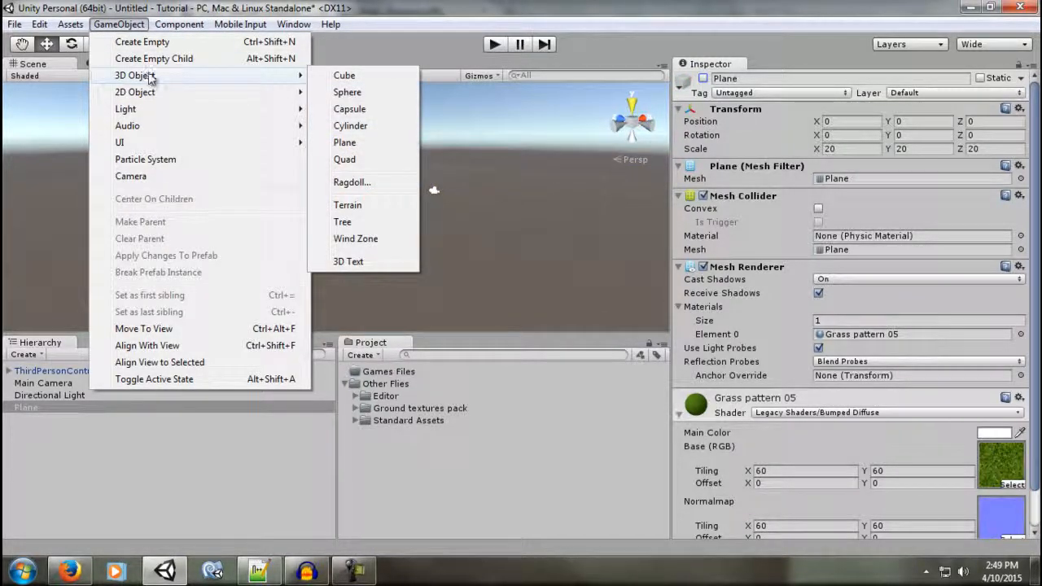
pyautogui.click(370, 205)
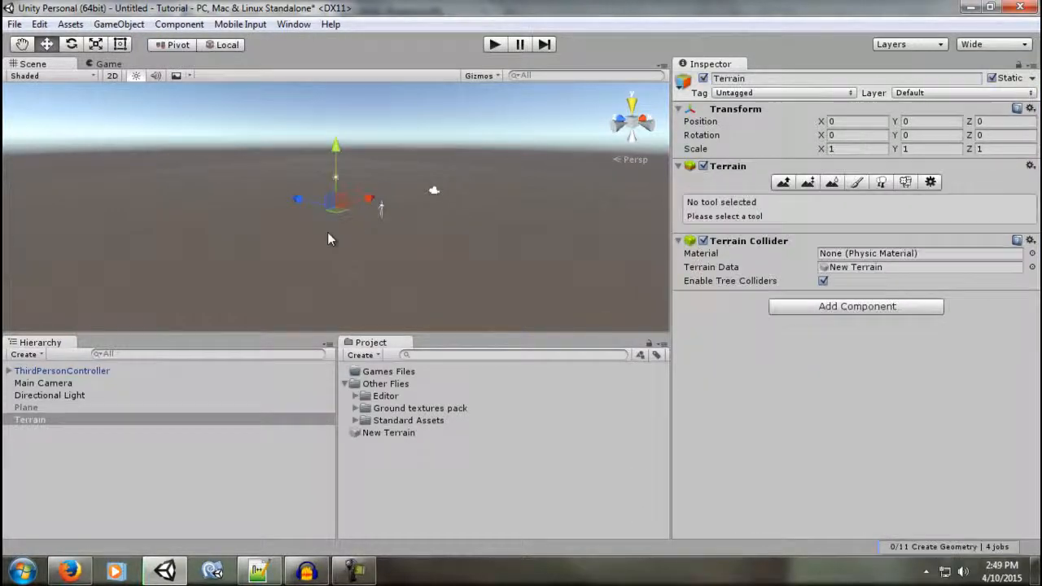
pyautogui.keyDown('alt'); pyautogui.moveTo(510, 205); pyautogui.dragTo(466, 208); pyautogui.keyUp('alt')
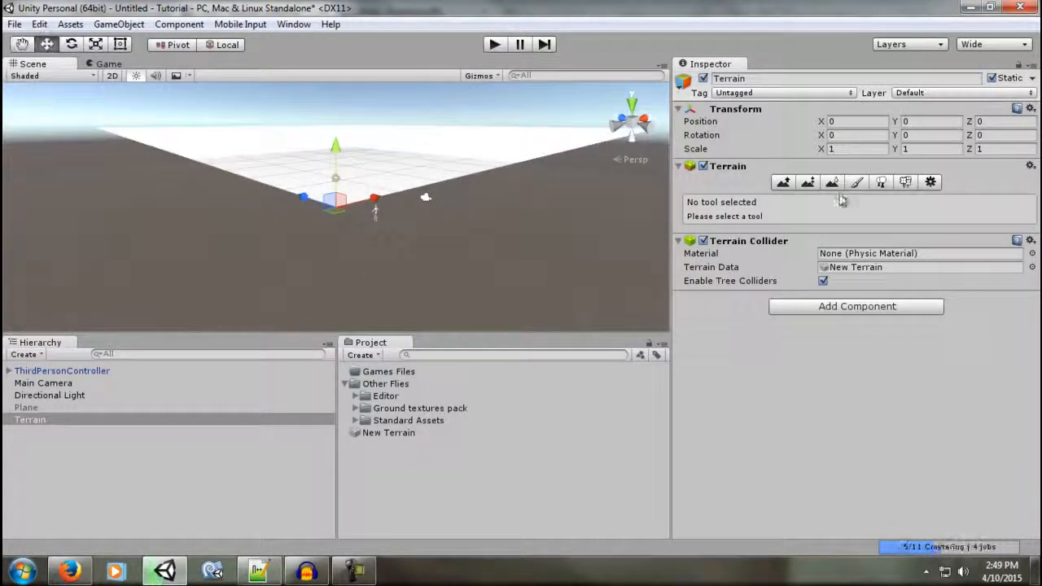
# - Try scaling the terrain to 0.5 on all axes, and restore its scale to 1
pyautogui.click(849, 149)
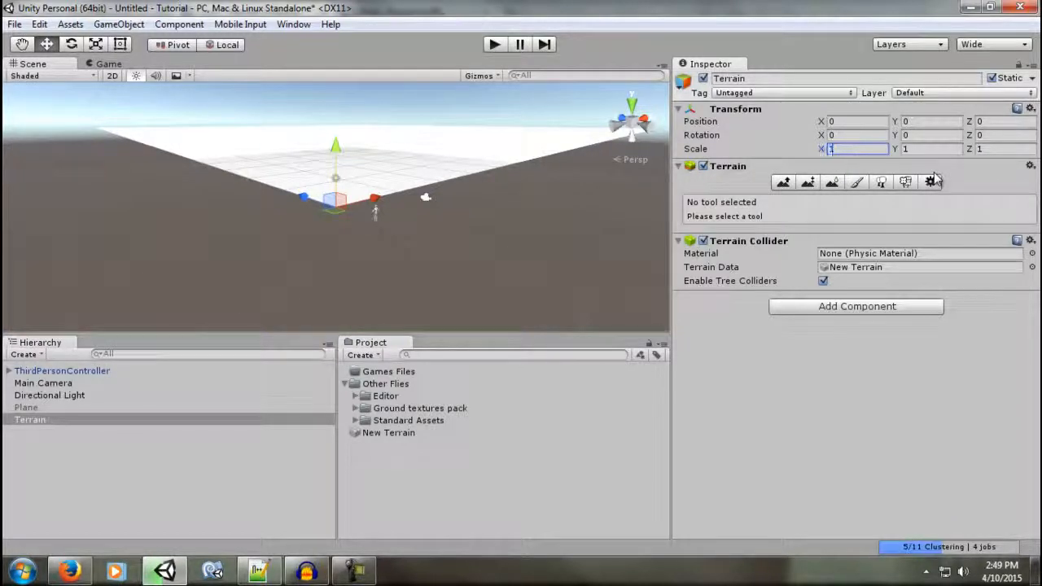
pyautogui.press('Tab')
pyautogui.press('Tab')
pyautogui.write('.5')
pyautogui.hotkey('shift', 'Tab')
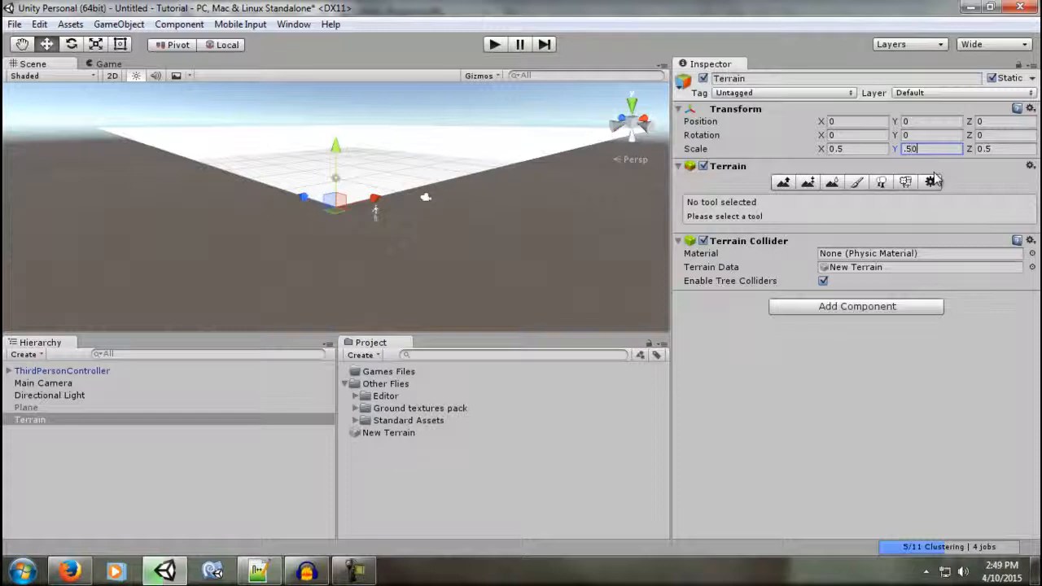
pyautogui.hotkey('shift', 'Tab')
pyautogui.write('1')
pyautogui.press('Tab')
pyautogui.press('Tab')
pyautogui.write('1')
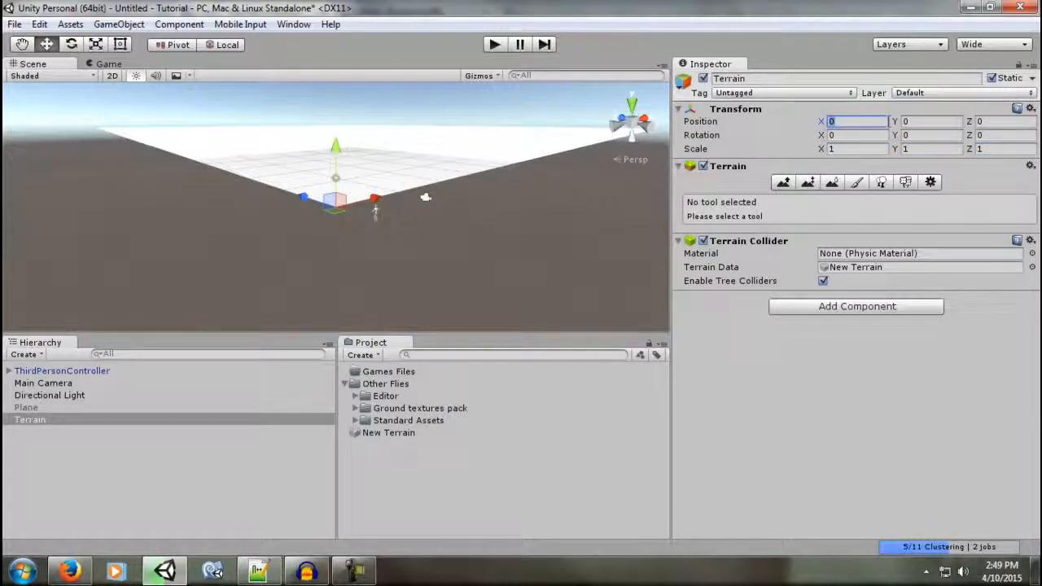
# - Set the terrain's position to X -50 and Z -50
pyautogui.write('-50')
pyautogui.press('Tab')
pyautogui.press('Tab')
pyautogui.write('-50')
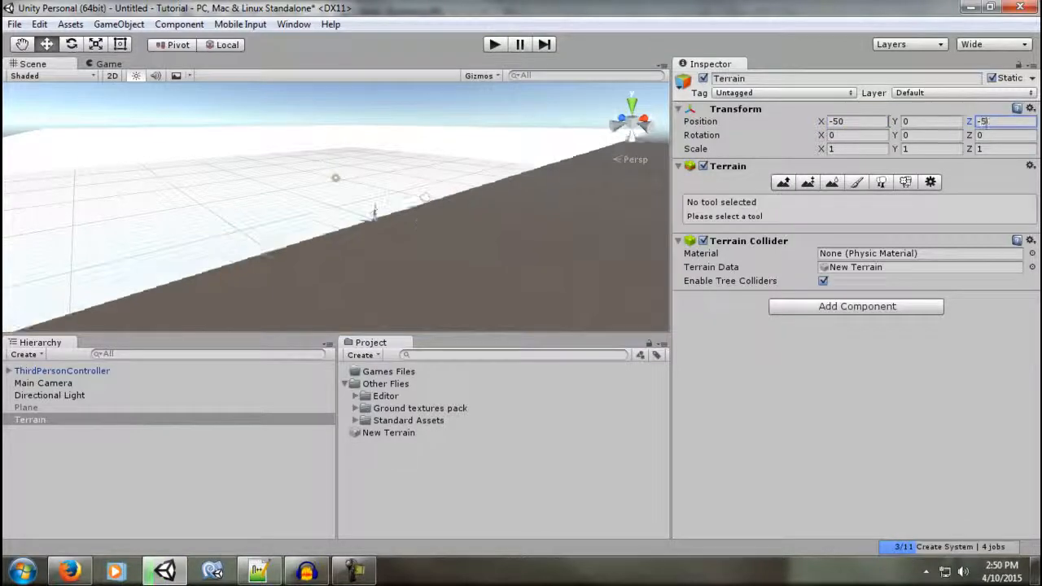
pyautogui.moveTo(447, 118); pyautogui.dragTo(118, 213, button='right')
# - Set Base Map Dist. to 100 in the terrain settings and review the remaining settings
pyautogui.click(930, 181)
pyautogui.scroll(-2, 904, 240)
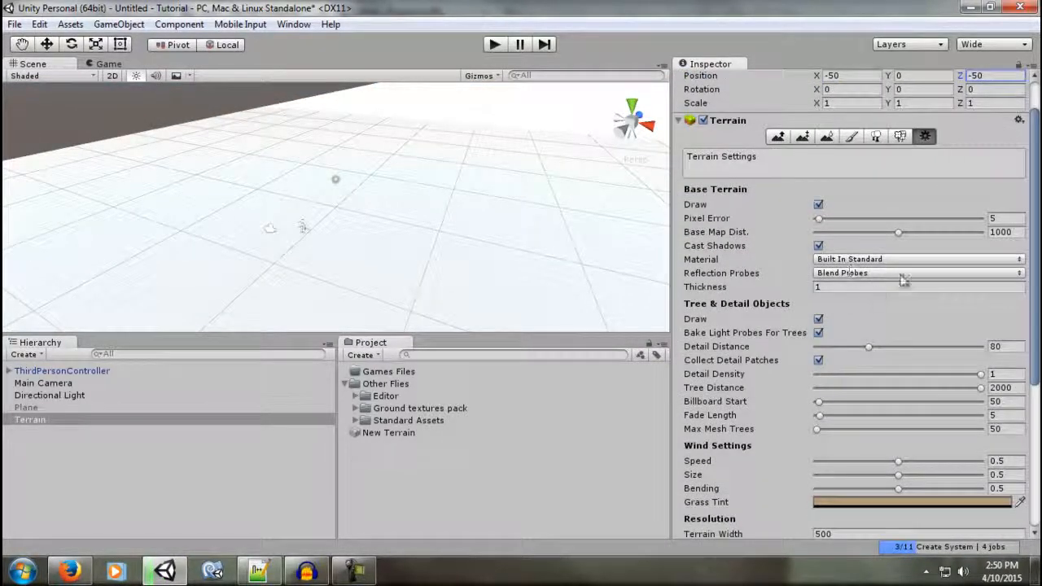
pyautogui.click(993, 231)
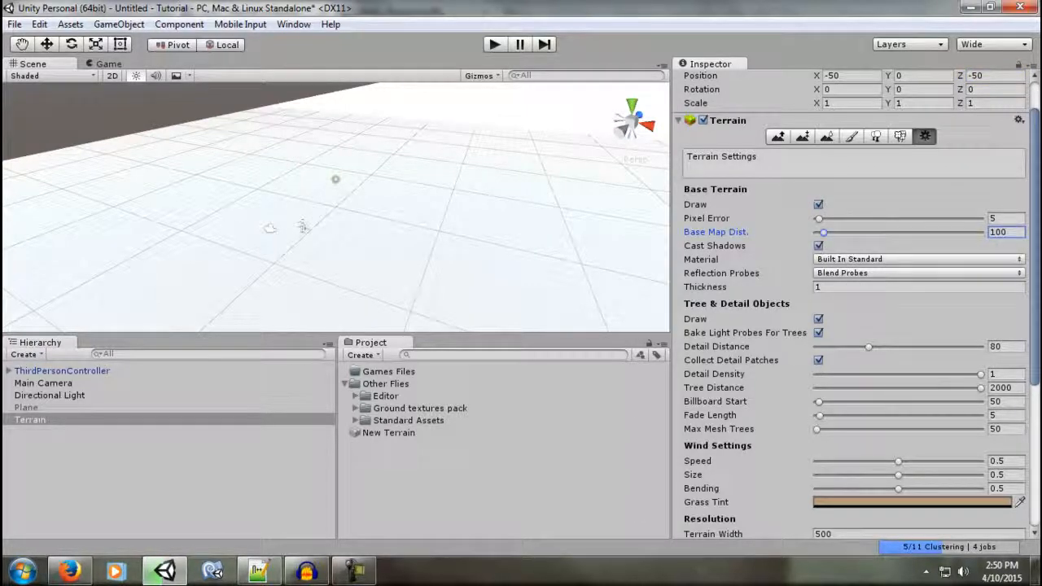
pyautogui.scroll(-2, 1013, 304)
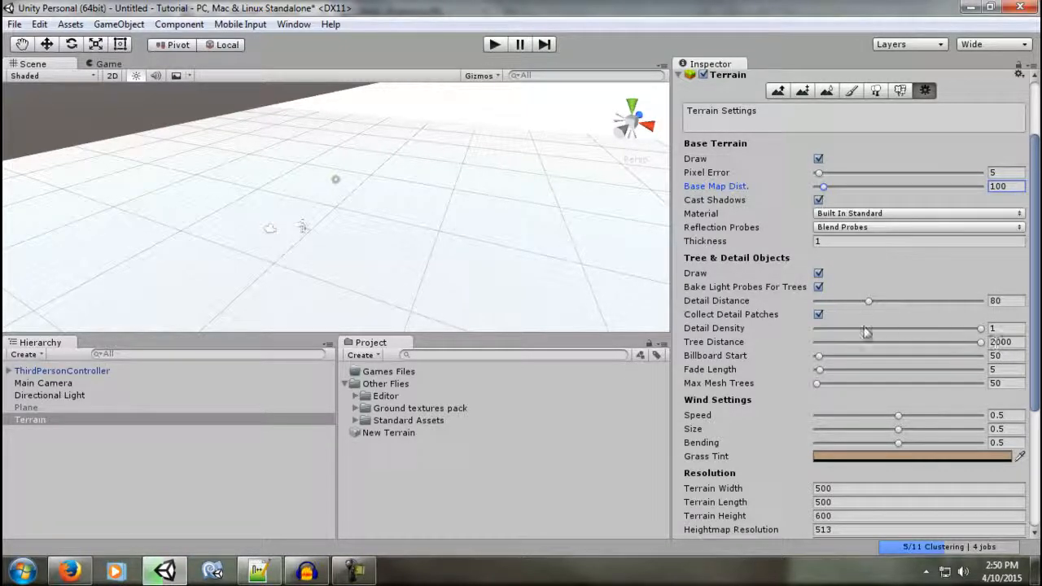
# - Try raising the terrain with the soft round brush at size 25 and opacity 50, and undo the strokes
pyautogui.keyDown('alt'); pyautogui.moveTo(490, 236); pyautogui.dragTo(460, 201); pyautogui.keyUp('alt')
pyautogui.click(777, 91)
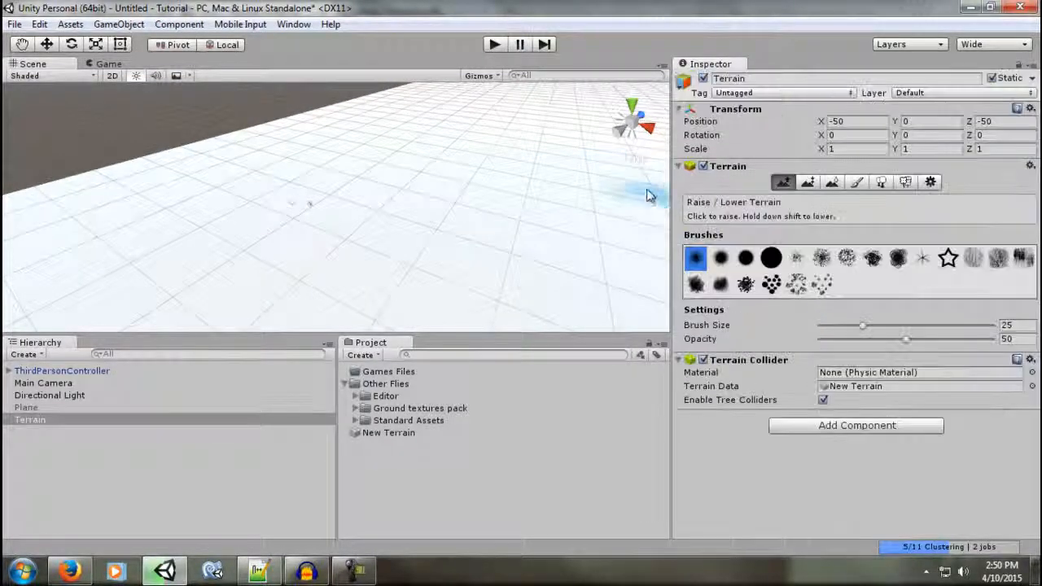
pyautogui.click(531, 227)
pyautogui.moveTo(533, 154)
pyautogui.mouseDown()
pyautogui.moveTo(384, 144)
pyautogui.moveTo(233, 167)
pyautogui.moveTo(267, 302)
pyautogui.moveTo(514, 291)
pyautogui.moveTo(250, 258)
pyautogui.moveTo(246, 246)
pyautogui.moveTo(355, 295)
pyautogui.moveTo(464, 289)
pyautogui.mouseUp()
pyautogui.hotkey('ctrl', 'z')
pyautogui.hotkey('ctrl', 'z')
pyautogui.hotkey('ctrl', 'z')
pyautogui.hotkey('ctrl', 'z')
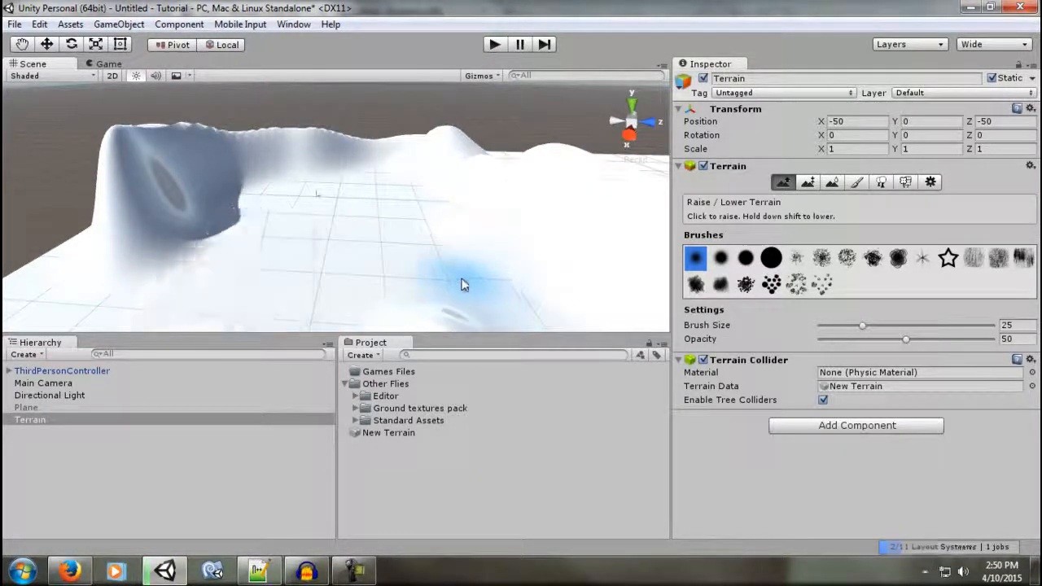
# - Try raising a small hill with the brush at size 11 and opacity 29, and undo it
pyautogui.moveTo(865, 337); pyautogui.dragTo(855, 326)
pyautogui.moveTo(505, 238)
pyautogui.mouseDown()
pyautogui.moveTo(516, 248)
pyautogui.moveTo(465, 279)
pyautogui.moveTo(349, 288)
pyautogui.moveTo(358, 284)
pyautogui.mouseUp()
pyautogui.hotkey('ctrl', 'z')
pyautogui.hotkey('ctrl', 'z')
pyautogui.hotkey('ctrl', 'z')
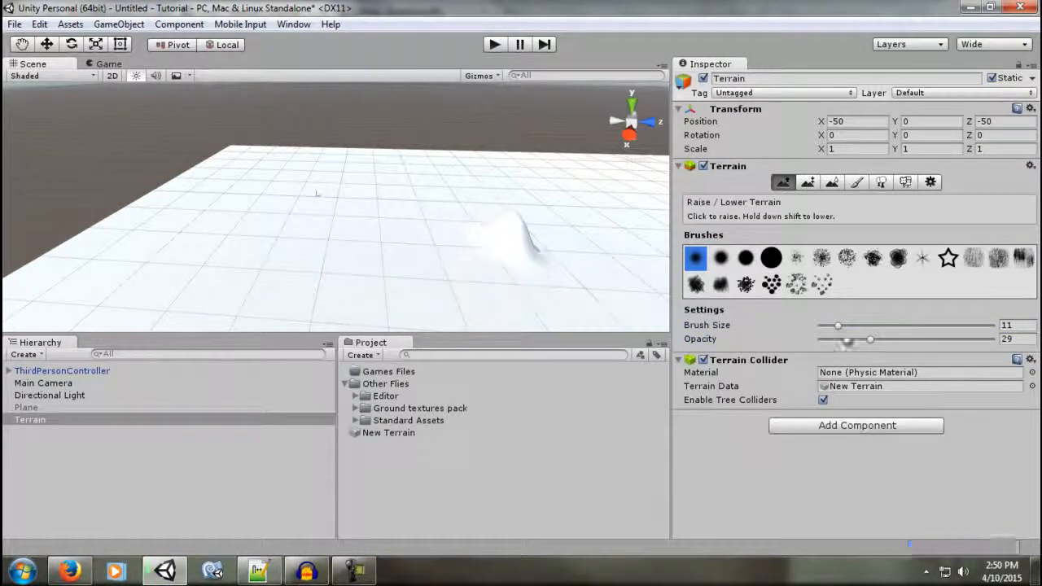
# - Raise rolling hills and a ring-shaped ridge near the terrain's edge using the soft brush at size 33 and opacity 15
pyautogui.moveTo(837, 325)
pyautogui.mouseDown()
pyautogui.moveTo(873, 327)
pyautogui.moveTo(862, 340)
pyautogui.mouseUp()
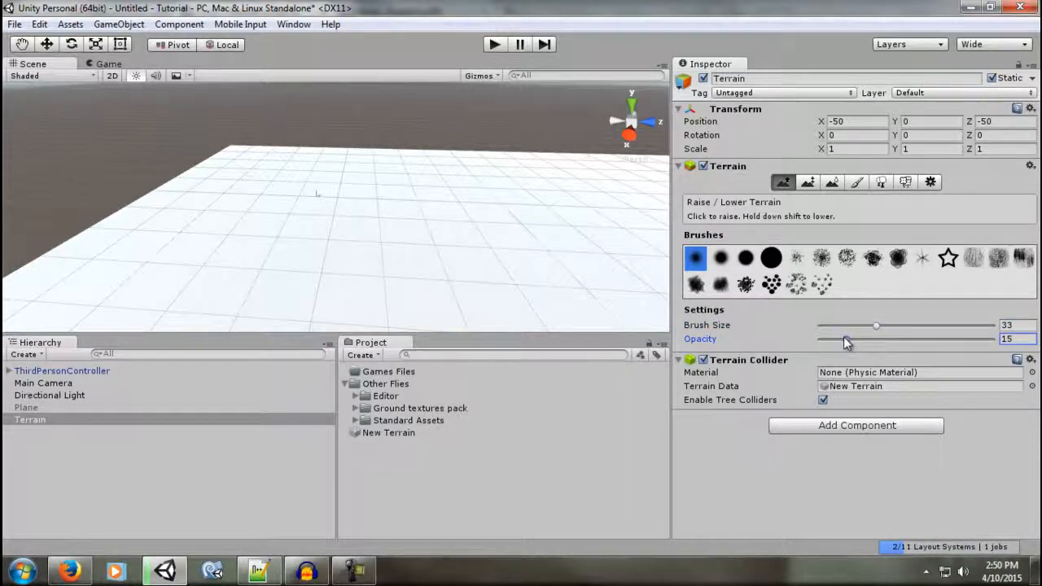
pyautogui.keyDown('alt'); pyautogui.moveTo(470, 229); pyautogui.dragTo(616, 269); pyautogui.keyUp('alt')
pyautogui.moveTo(396, 169)
pyautogui.mouseDown()
pyautogui.moveTo(306, 150)
pyautogui.moveTo(405, 186)
pyautogui.moveTo(291, 226)
pyautogui.moveTo(453, 302)
pyautogui.mouseUp()
pyautogui.moveTo(453, 302); pyautogui.dragTo(482, 236, button='middle')
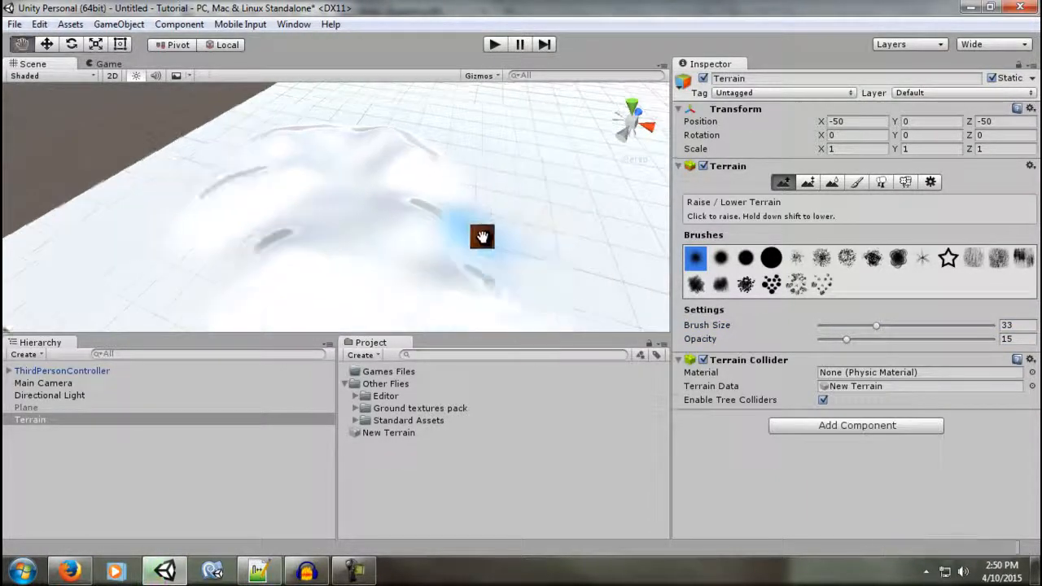
pyautogui.keyDown('alt'); pyautogui.moveTo(482, 236); pyautogui.dragTo(175, 192); pyautogui.keyUp('alt')
pyautogui.moveTo(301, 184)
pyautogui.mouseDown()
pyautogui.moveTo(307, 226)
pyautogui.moveTo(499, 221)
pyautogui.moveTo(451, 112)
pyautogui.moveTo(528, 160)
pyautogui.moveTo(539, 266)
pyautogui.moveTo(408, 226)
pyautogui.moveTo(325, 244)
pyautogui.moveTo(432, 192)
pyautogui.moveTo(428, 257)
pyautogui.mouseUp()
pyautogui.moveTo(498, 268)
pyautogui.mouseDown()
pyautogui.moveTo(468, 227)
pyautogui.moveTo(298, 179)
pyautogui.moveTo(361, 284)
pyautogui.moveTo(207, 225)
pyautogui.moveTo(246, 142)
pyautogui.moveTo(163, 174)
pyautogui.moveTo(302, 133)
pyautogui.moveTo(413, 268)
pyautogui.moveTo(251, 258)
pyautogui.moveTo(244, 214)
pyautogui.moveTo(393, 214)
pyautogui.moveTo(293, 232)
pyautogui.mouseUp()
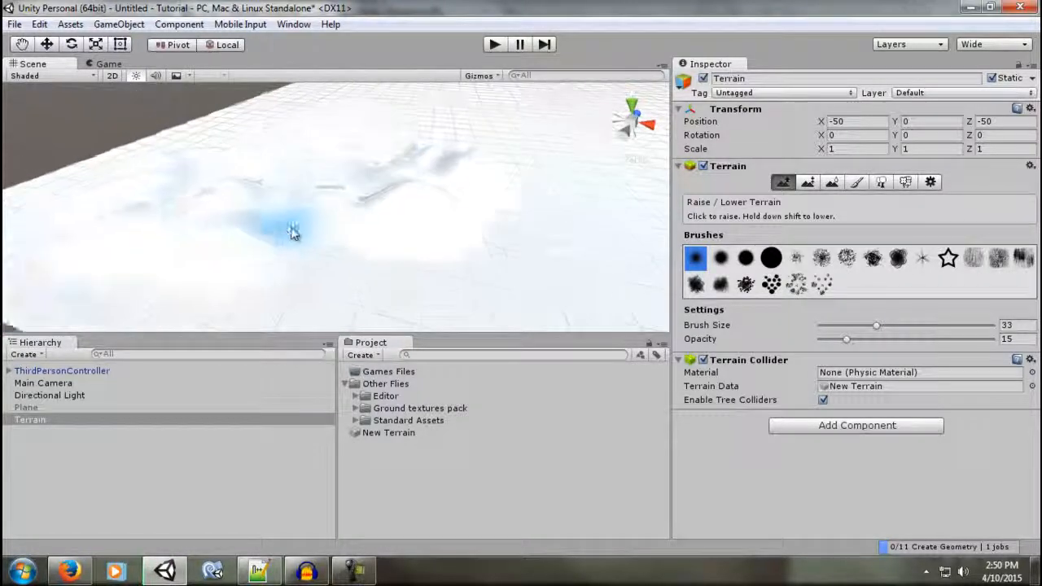
pyautogui.scroll(-5, 293, 232)
pyautogui.keyDown('alt'); pyautogui.moveTo(474, 249); pyautogui.dragTo(416, 242); pyautogui.keyUp('alt')
pyautogui.moveTo(339, 255)
pyautogui.mouseDown()
pyautogui.moveTo(387, 234)
pyautogui.moveTo(553, 209)
pyautogui.moveTo(493, 207)
pyautogui.moveTo(572, 214)
pyautogui.moveTo(576, 270)
pyautogui.moveTo(464, 278)
pyautogui.moveTo(452, 243)
pyautogui.mouseUp()
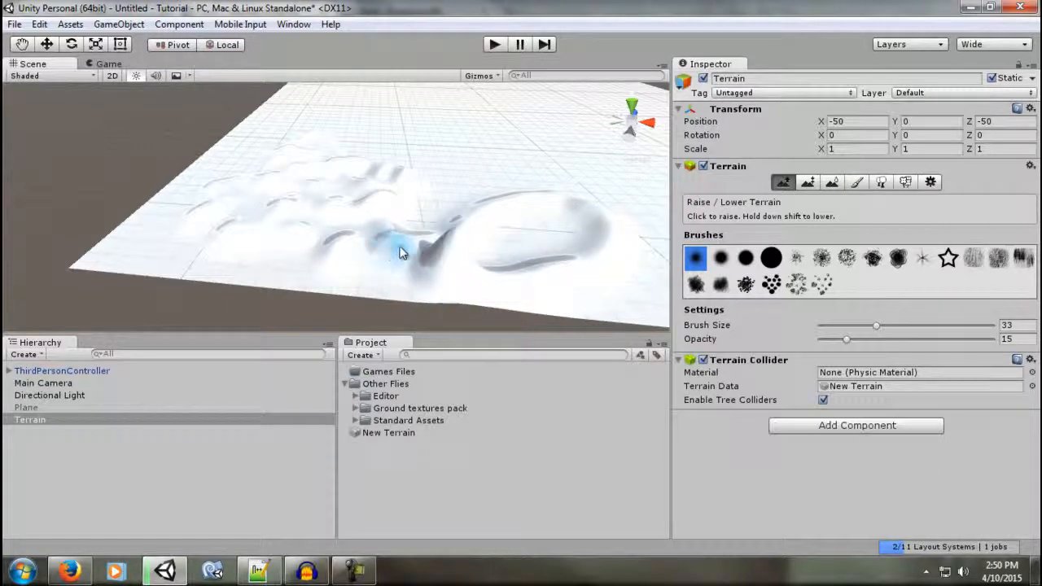
# - Set the terrain raising brush to size 27 and opacity 3
pyautogui.moveTo(497, 188)
pyautogui.keyDown('alt'); pyautogui.mouseDown()
pyautogui.moveTo(263, 147)
pyautogui.moveTo(295, 276)
pyautogui.moveTo(333, 285)
pyautogui.moveTo(300, 272)
pyautogui.mouseUp(); pyautogui.keyUp('alt')
pyautogui.moveTo(273, 252)
pyautogui.keyDown('alt'); pyautogui.mouseDown()
pyautogui.moveTo(174, 235)
pyautogui.moveTo(195, 236)
pyautogui.mouseUp(); pyautogui.keyUp('alt')
pyautogui.moveTo(875, 325); pyautogui.dragTo(826, 340)
pyautogui.moveTo(488, 260)
pyautogui.keyDown('alt'); pyautogui.mouseDown()
pyautogui.moveTo(342, 269)
pyautogui.moveTo(561, 236)
pyautogui.moveTo(456, 239)
pyautogui.moveTo(432, 225)
pyautogui.moveTo(442, 226)
pyautogui.moveTo(238, 208)
pyautogui.moveTo(198, 251)
pyautogui.moveTo(208, 244)
pyautogui.moveTo(197, 284)
pyautogui.moveTo(391, 307)
pyautogui.mouseUp(); pyautogui.keyUp('alt')
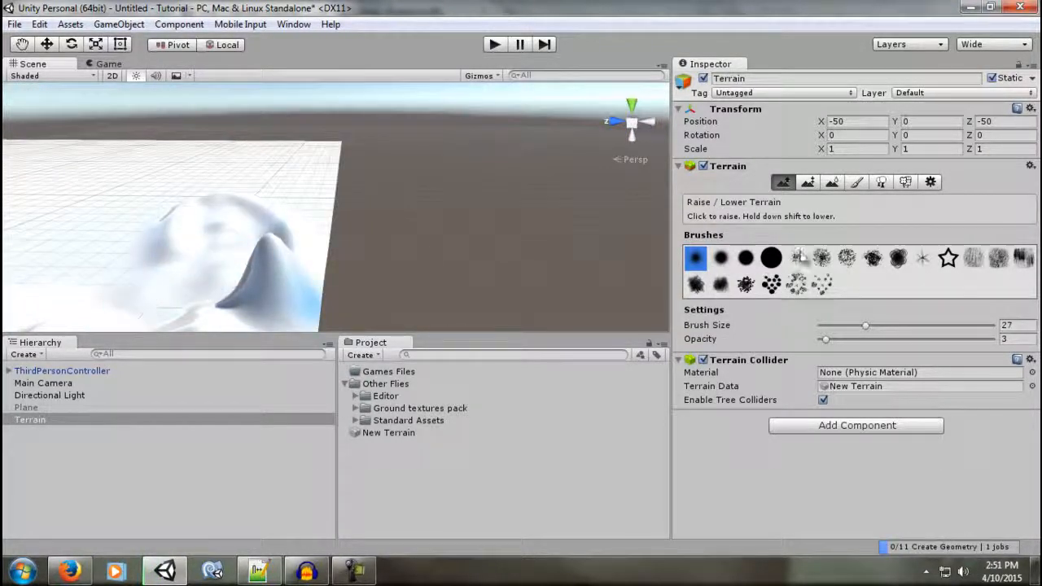
# - Start adding a texture for painting the terrain and open the selection for its albedo map
pyautogui.click(857, 182)
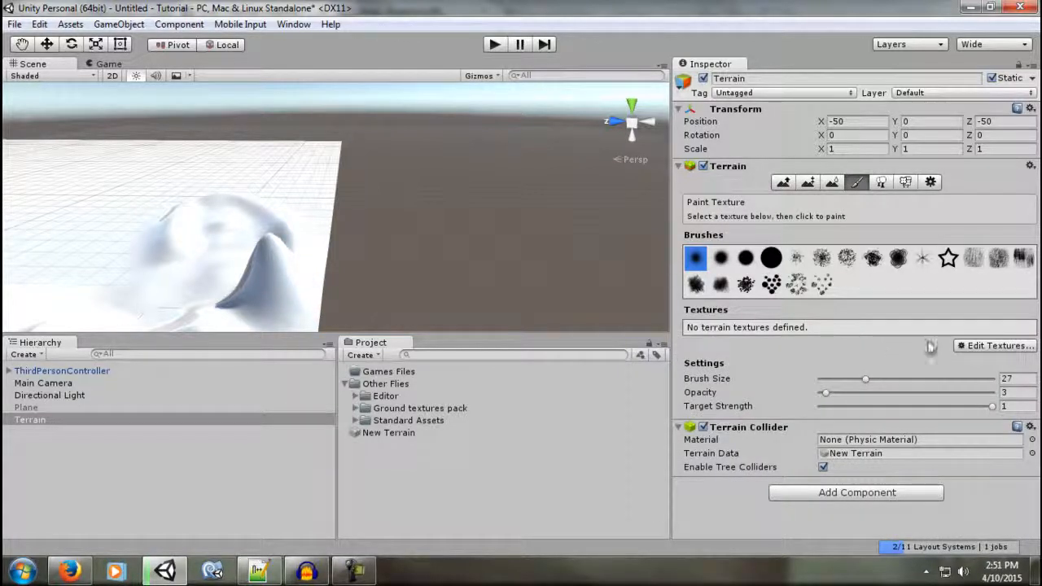
pyautogui.click(995, 345)
pyautogui.click(949, 348)
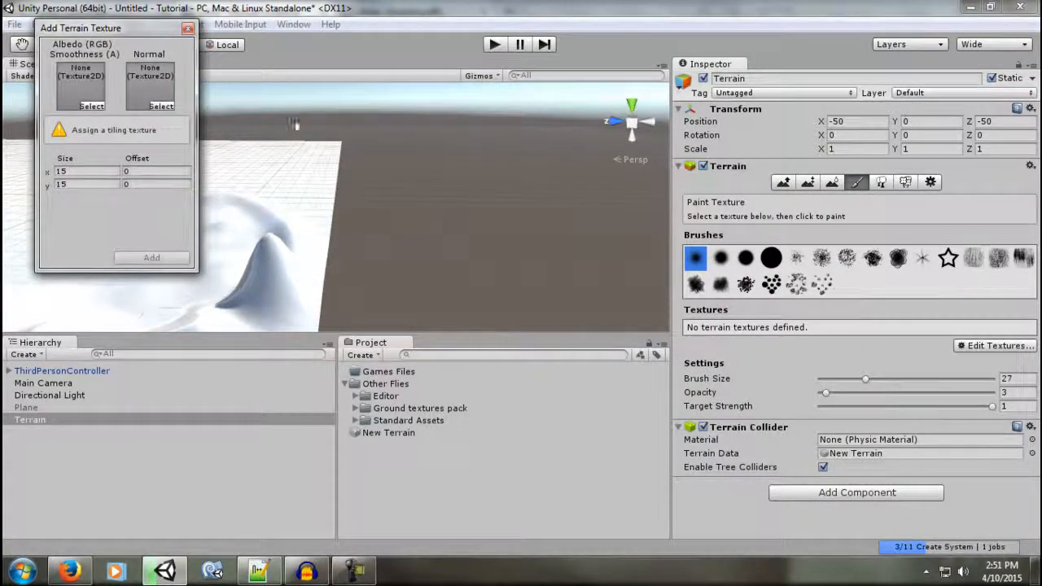
pyautogui.click(96, 105)
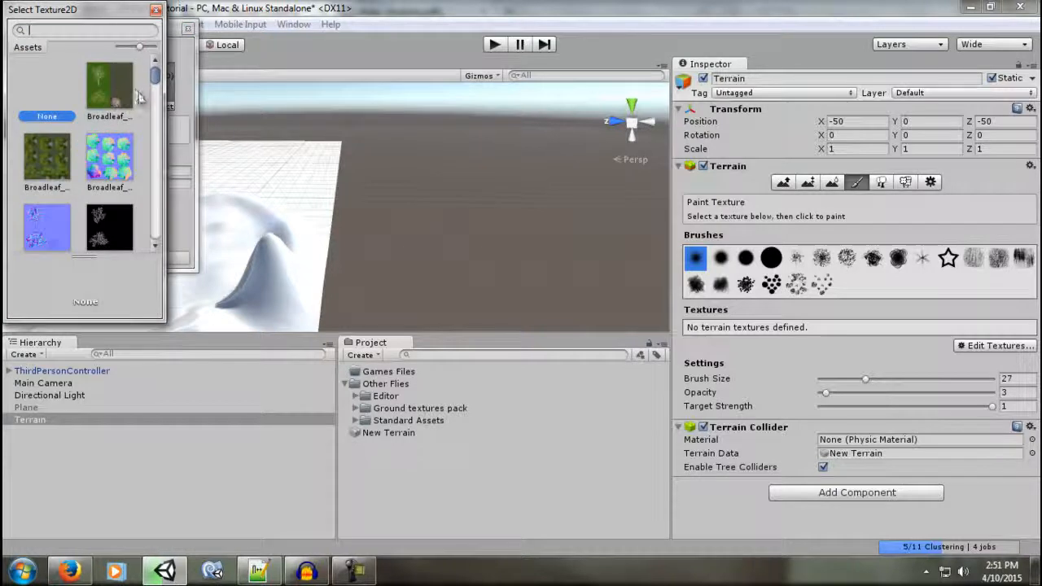
# - Search the textures for grass and assign GrassHillAlbedo as the new terrain texture's albedo
pyautogui.write('grou')
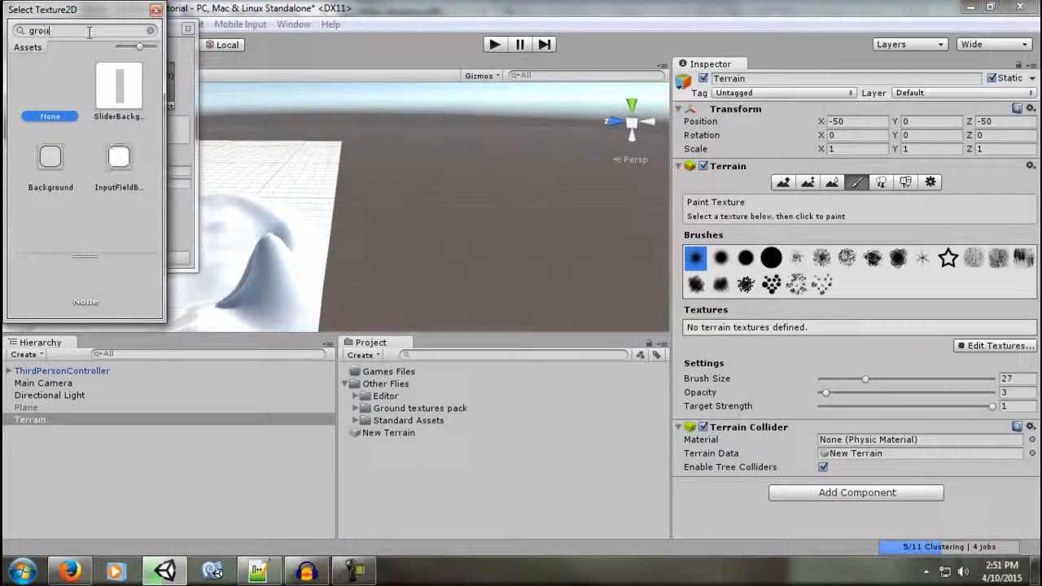
pyautogui.press('BackSpace')
pyautogui.press('BackSpace')
pyautogui.write('ass')
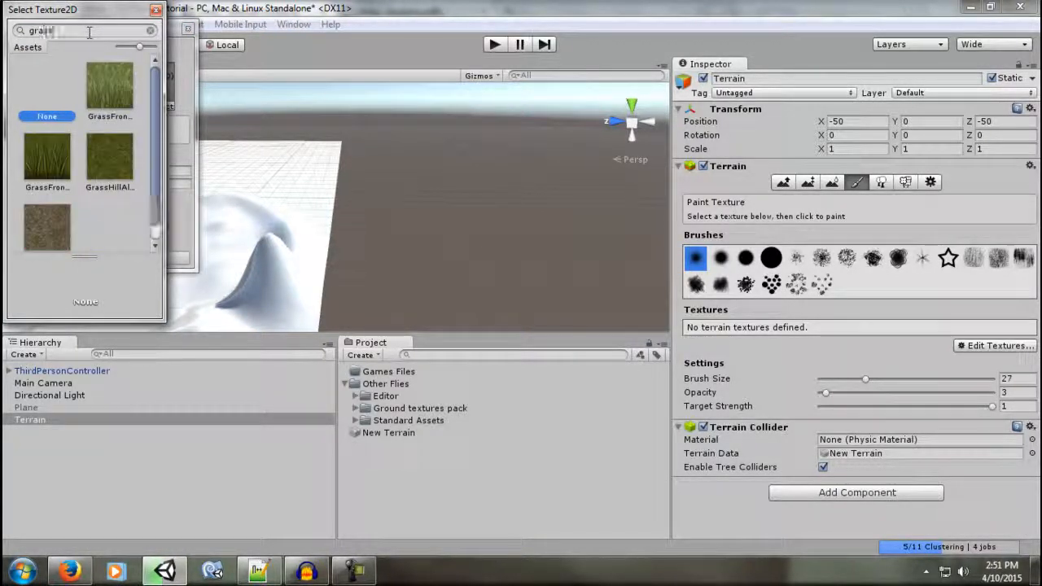
pyautogui.click(113, 153)
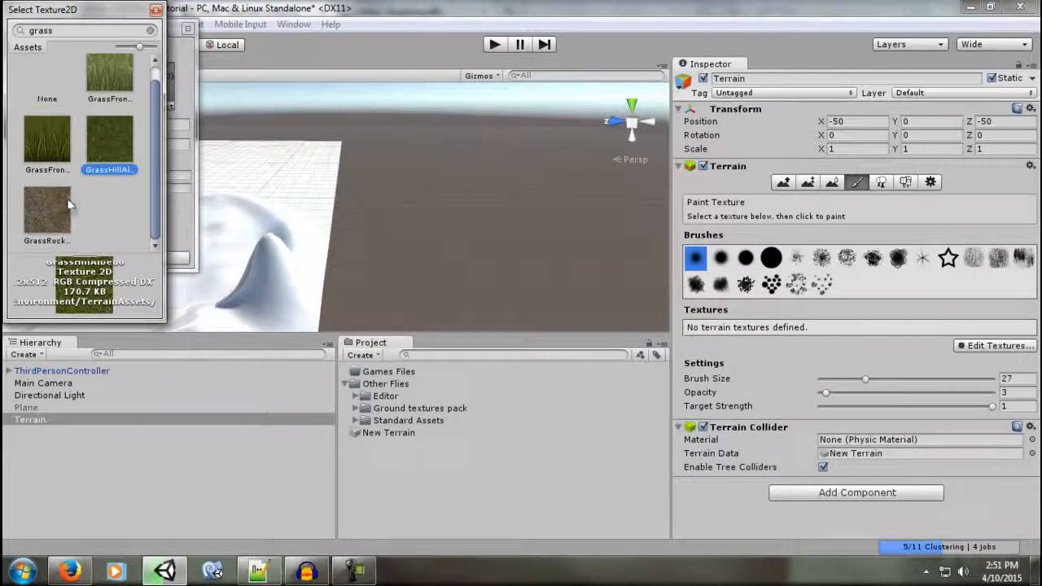
pyautogui.click(68, 204)
pyautogui.click(124, 153)
pyautogui.scroll(1, 113, 123)
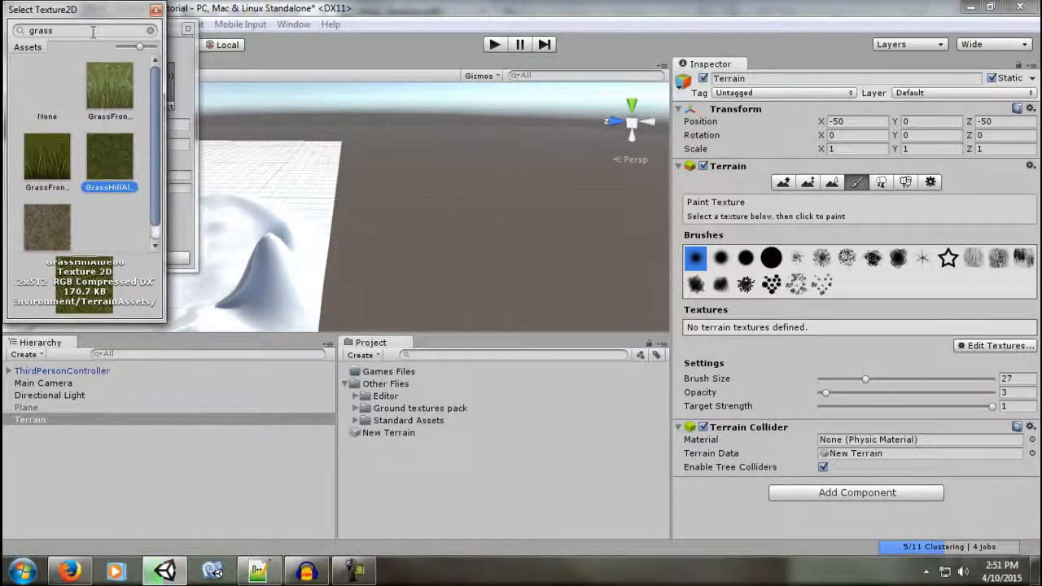
pyautogui.press('BackSpace')
pyautogui.scroll(-3, 160, 92)
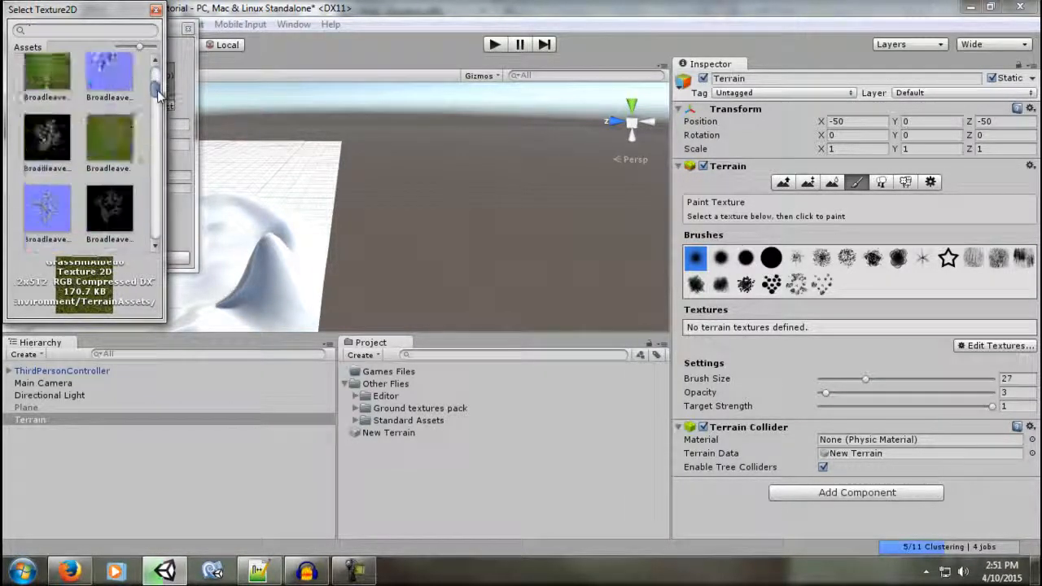
pyautogui.click(156, 10)
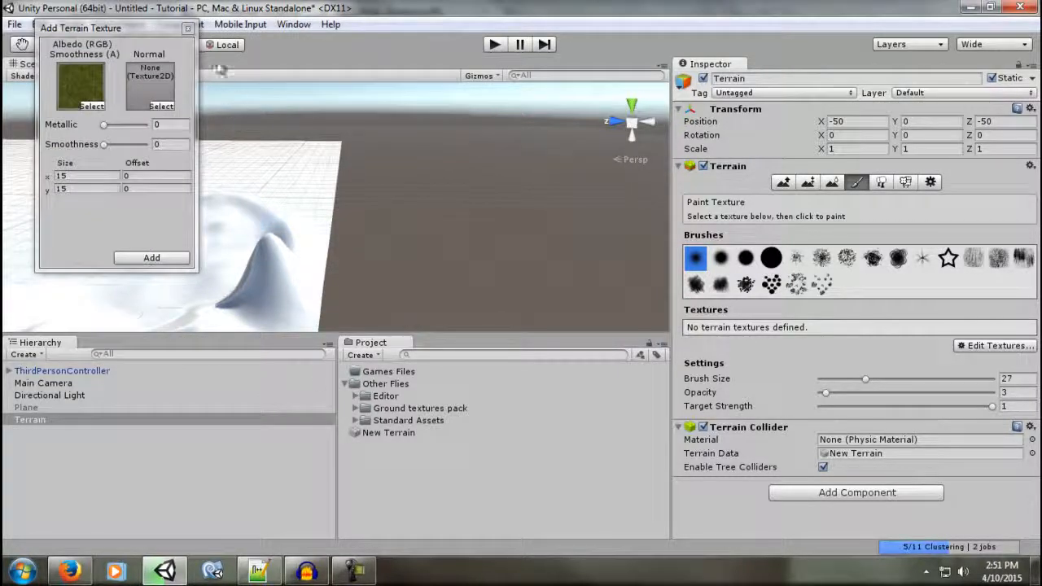
# - Discard the pending GrassHillAlbedo terrain texture and start adding a new terrain texture
pyautogui.click(187, 30)
pyautogui.click(981, 345)
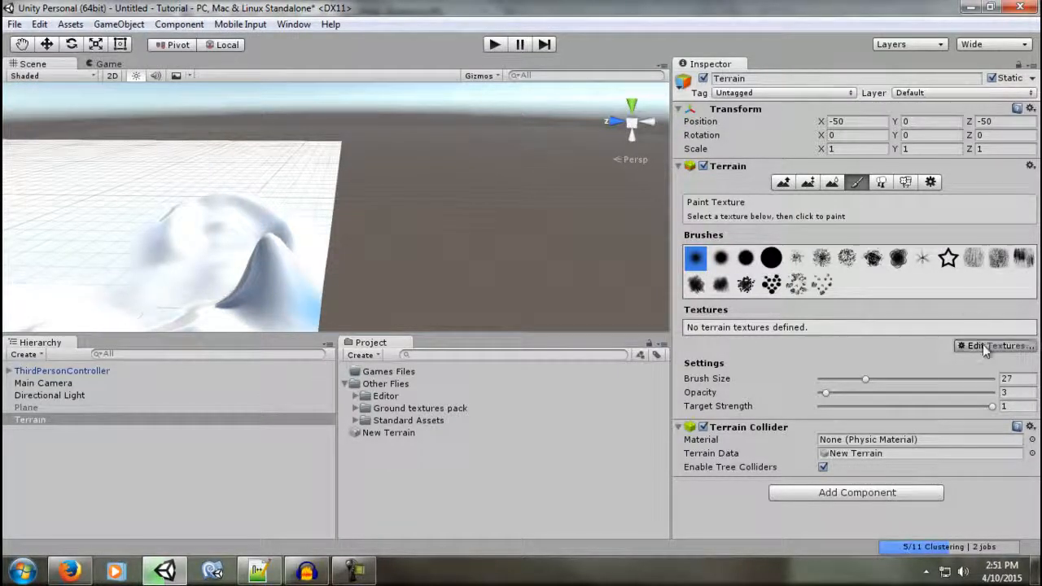
pyautogui.click(960, 349)
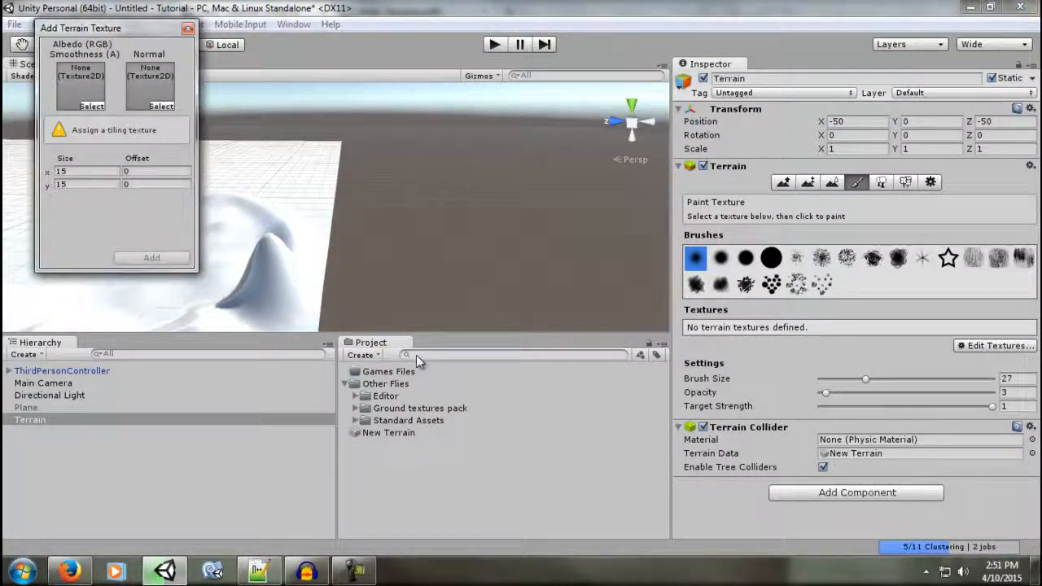
# - Browse the Ground textures pack and examine the grass folders, including Grass 02 and Grass 04, for a suitable terrain texture
pyautogui.click(355, 408)
pyautogui.scroll(-3, 370, 432)
pyautogui.click(393, 437)
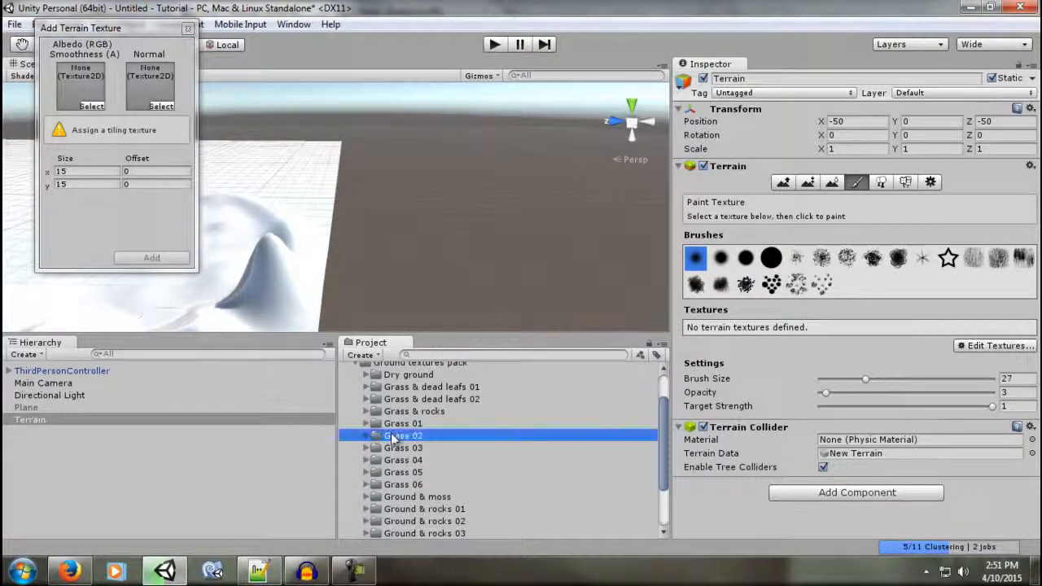
pyautogui.press('Right')
pyautogui.press('Down')
pyautogui.press('Down')
pyautogui.press('Up')
pyautogui.press('Up')
pyautogui.press('Up')
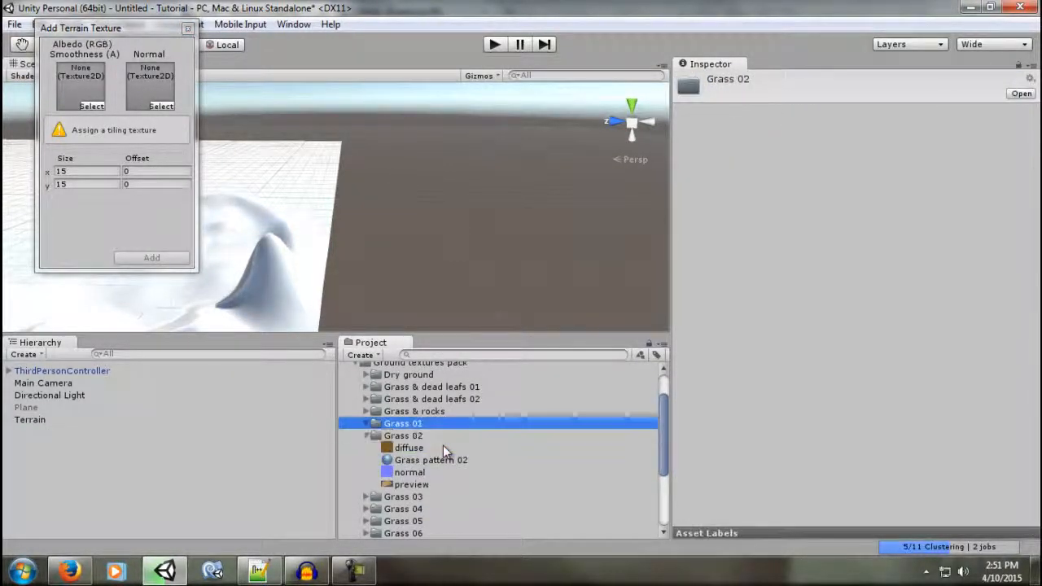
pyautogui.press('Down')
pyautogui.press('Left')
pyautogui.press('Down')
pyautogui.press('Down')
pyautogui.press('Right')
pyautogui.press('Down')
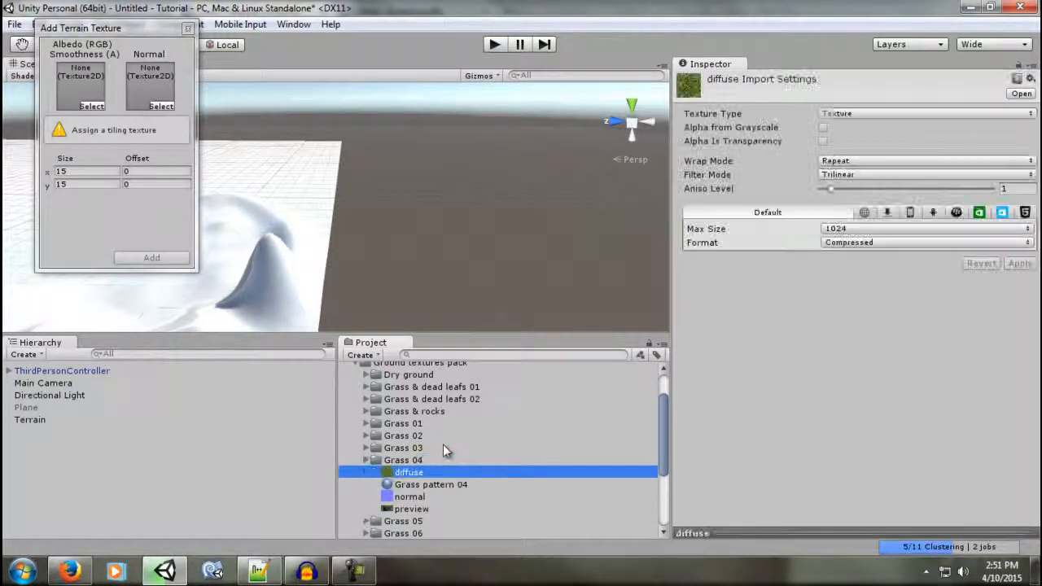
pyautogui.click(431, 457)
pyautogui.press('Left')
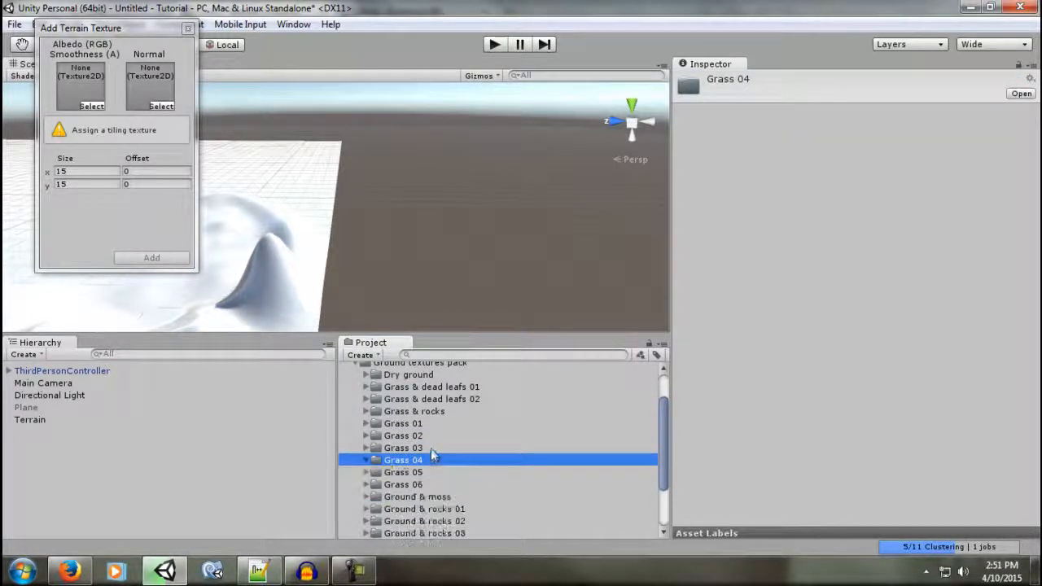
# - Assign the Grass 05 diffuse map as the new terrain texture's albedo and the Grass 05 normal map as its normal
pyautogui.press('Down')
pyautogui.press('Right')
pyautogui.press('Down')
pyautogui.moveTo(410, 484); pyautogui.dragTo(86, 88)
pyautogui.moveTo(407, 514); pyautogui.dragTo(158, 102)
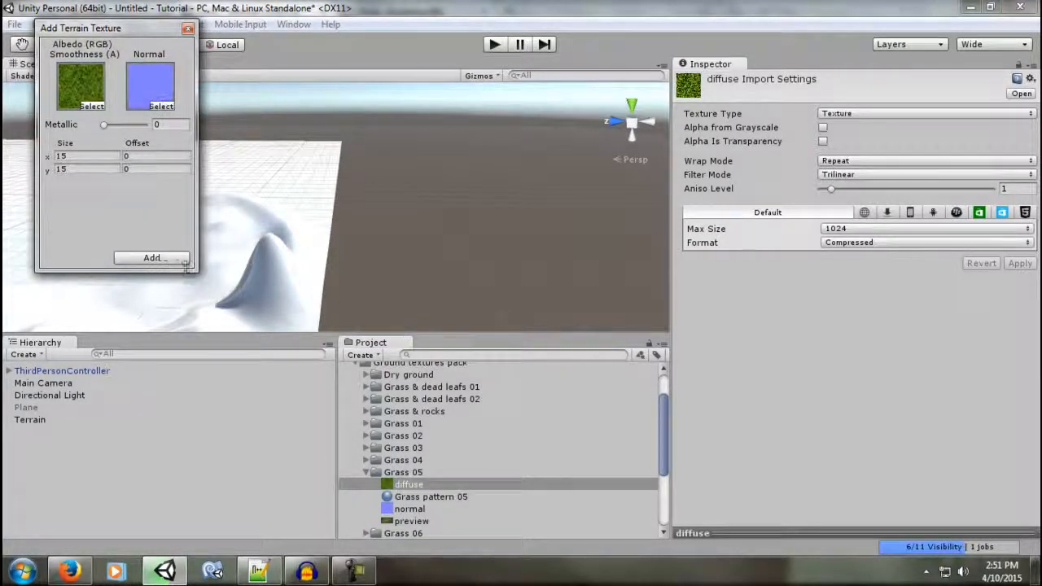
# - Set the grass texture's tiling size to 60 by 60 and add it to the terrain
pyautogui.click(99, 157)
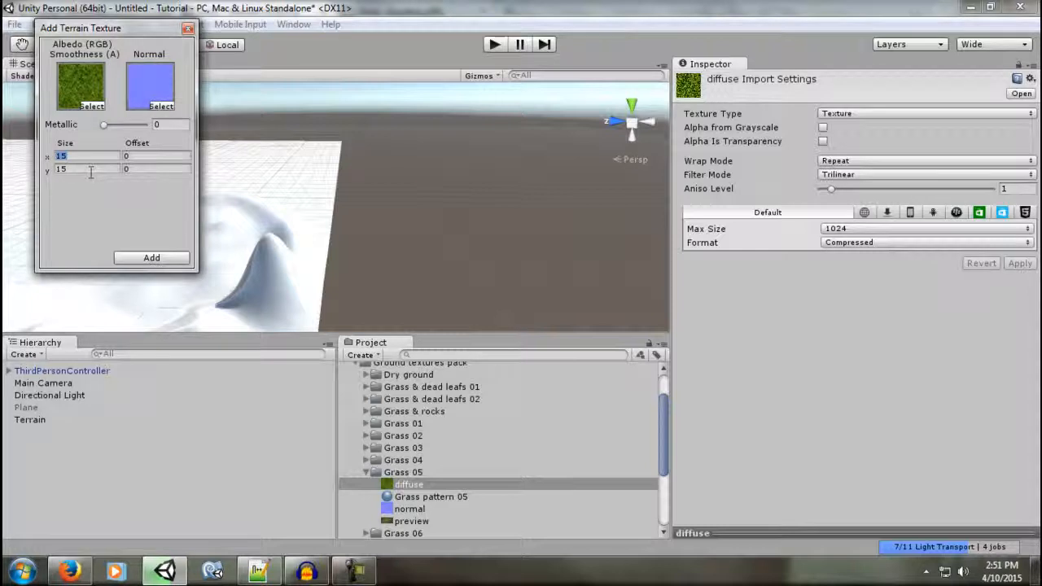
pyautogui.write('60')
pyautogui.press('Tab')
pyautogui.write('60')
pyautogui.click(158, 257)
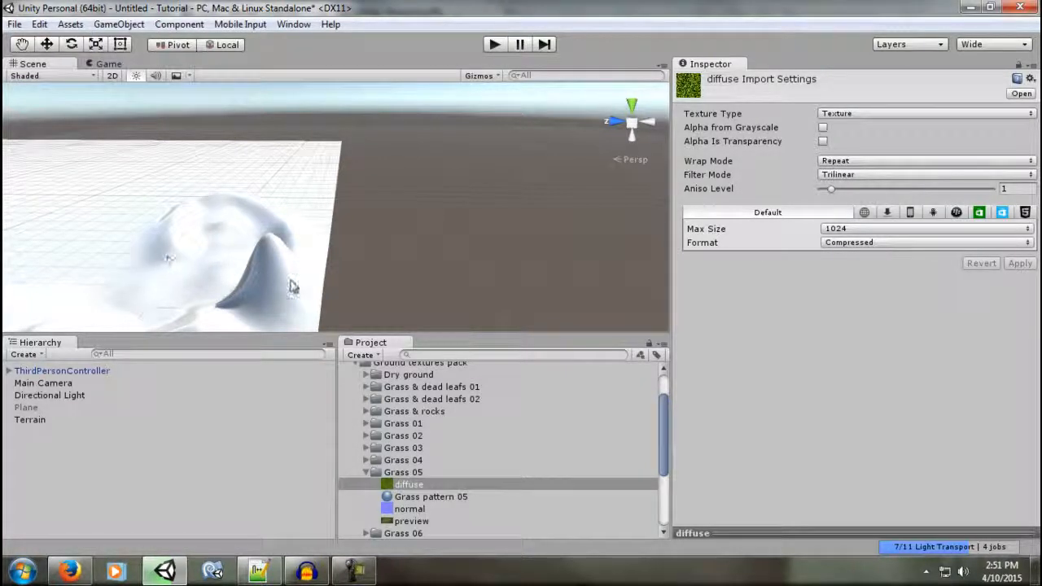
# - Inspect the grass-covered terrain and examine the Grass & rocks, Grass & dead leafs and Dry ground folders for a second texture
pyautogui.keyDown('alt'); pyautogui.moveTo(391, 240); pyautogui.dragTo(117, 342); pyautogui.keyUp('alt')
pyautogui.moveTo(236, 204); pyautogui.dragTo(289, 226, button='middle')
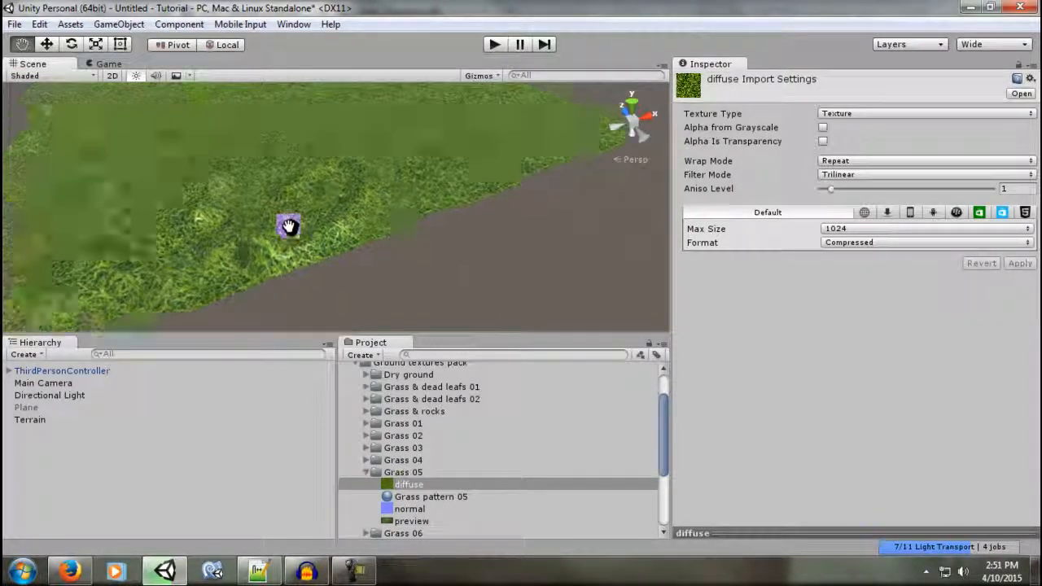
pyautogui.keyDown('alt'); pyautogui.moveTo(289, 227); pyautogui.dragTo(203, 189); pyautogui.keyUp('alt')
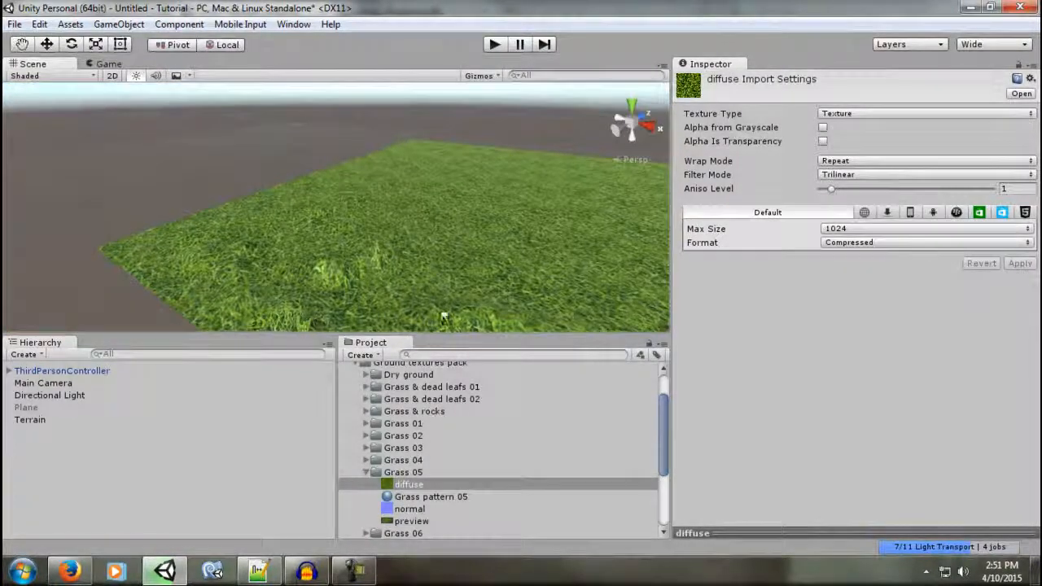
pyautogui.keyDown('alt'); pyautogui.moveTo(443, 316); pyautogui.dragTo(407, 326); pyautogui.keyUp('alt')
pyautogui.click(367, 472)
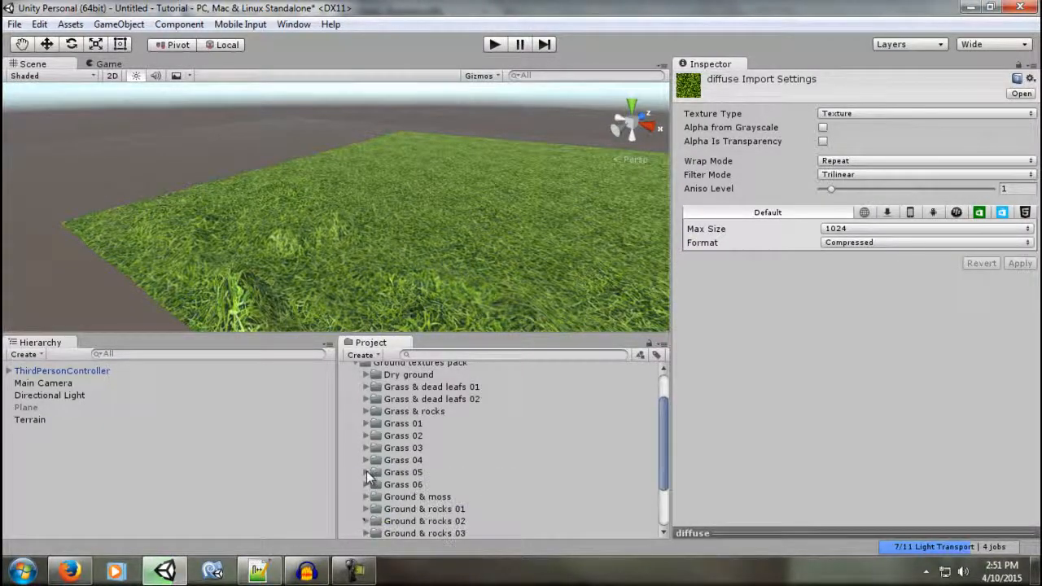
pyautogui.click(365, 411)
pyautogui.click(401, 424)
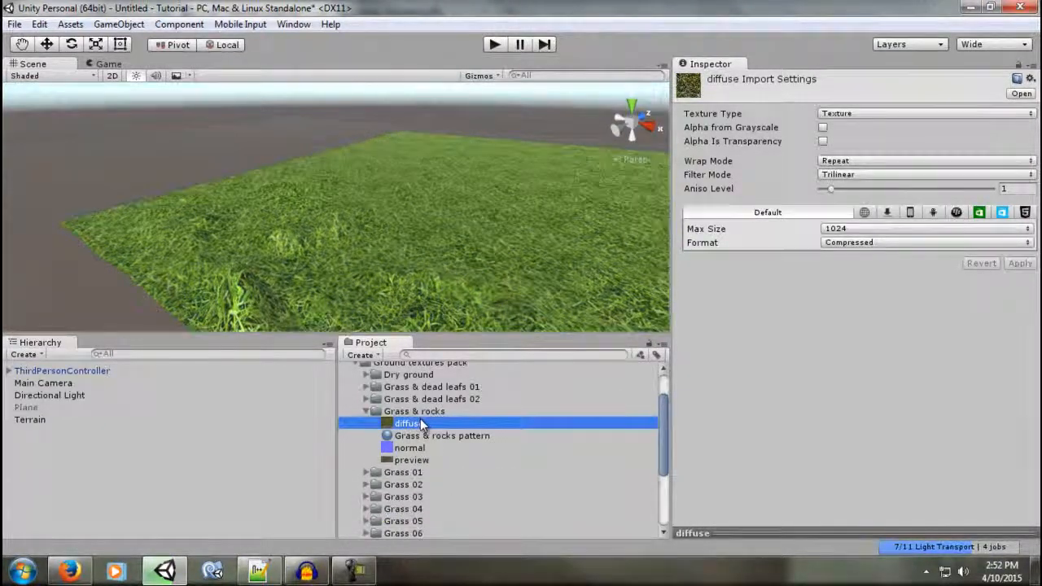
pyautogui.press('Left')
pyautogui.press('Left')
pyautogui.press('Up')
pyautogui.press('Right')
pyautogui.press('Left')
pyautogui.press('Up')
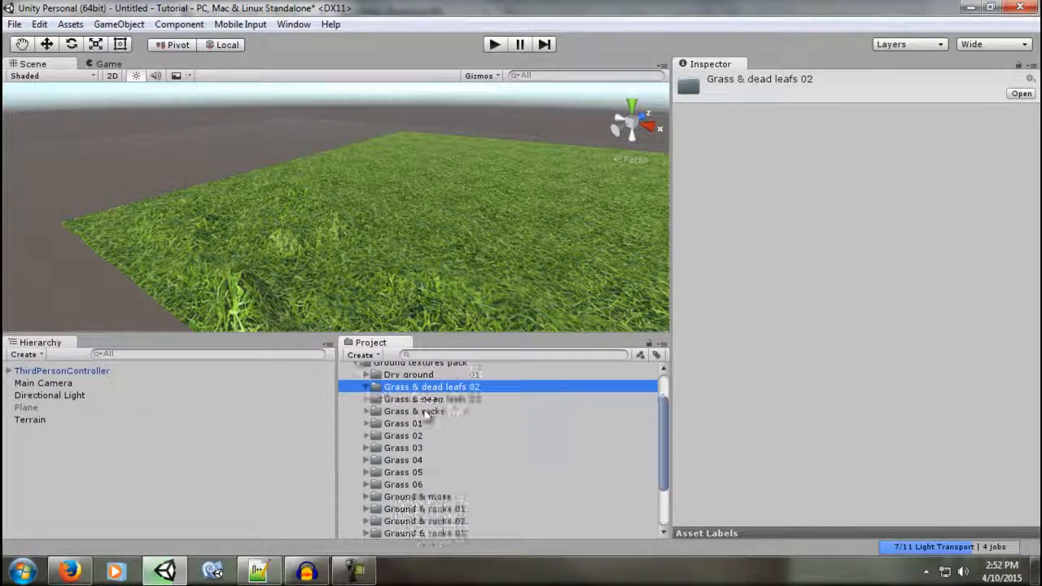
pyautogui.press('Up')
pyautogui.press('Right')
pyautogui.press('Down')
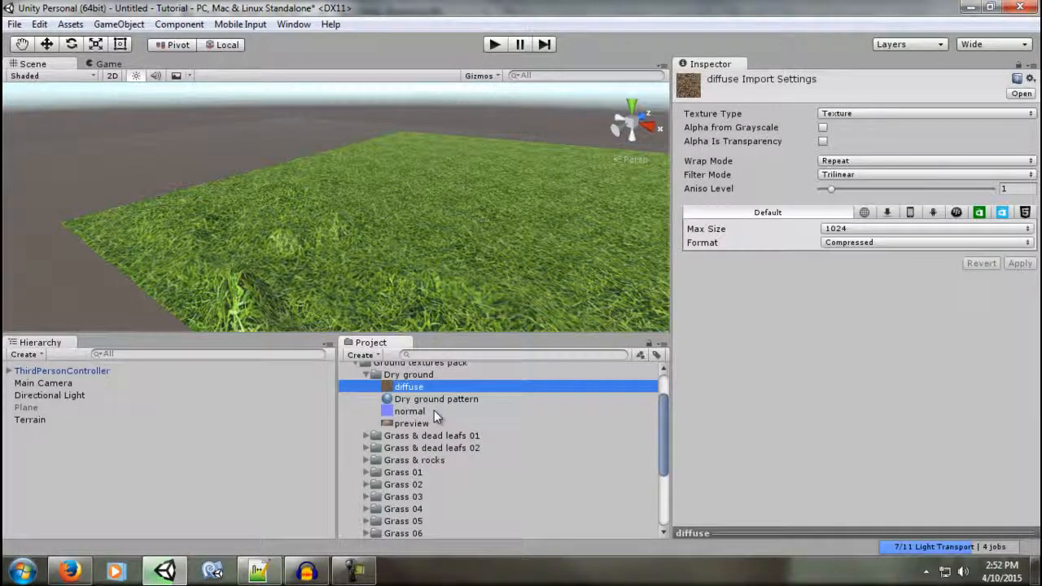
# - Select the Terrain object and start adding a second terrain texture
pyautogui.click(57, 408)
pyautogui.click(225, 419)
pyautogui.click(981, 383)
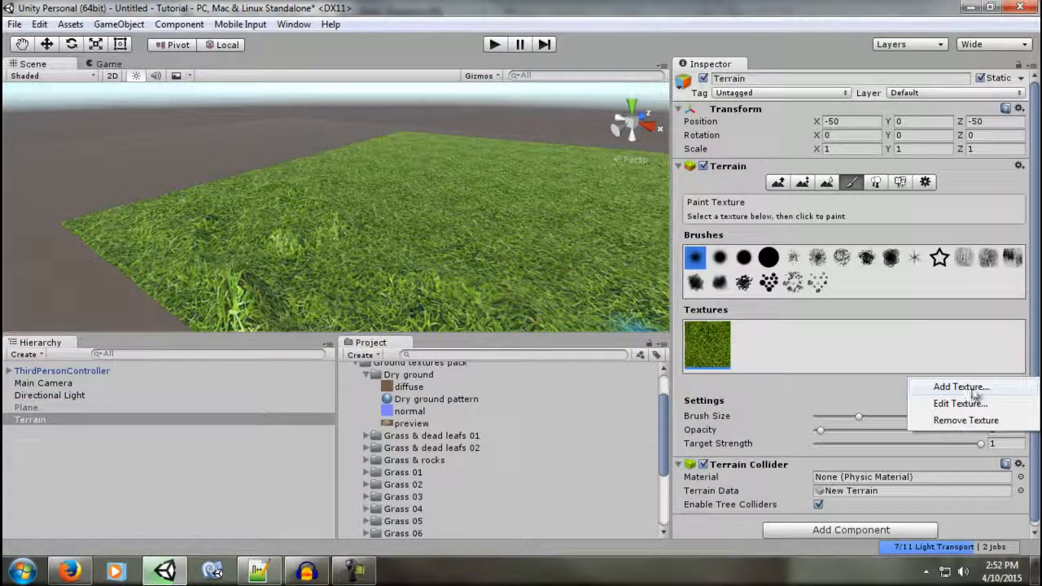
pyautogui.click(960, 386)
pyautogui.click(97, 109)
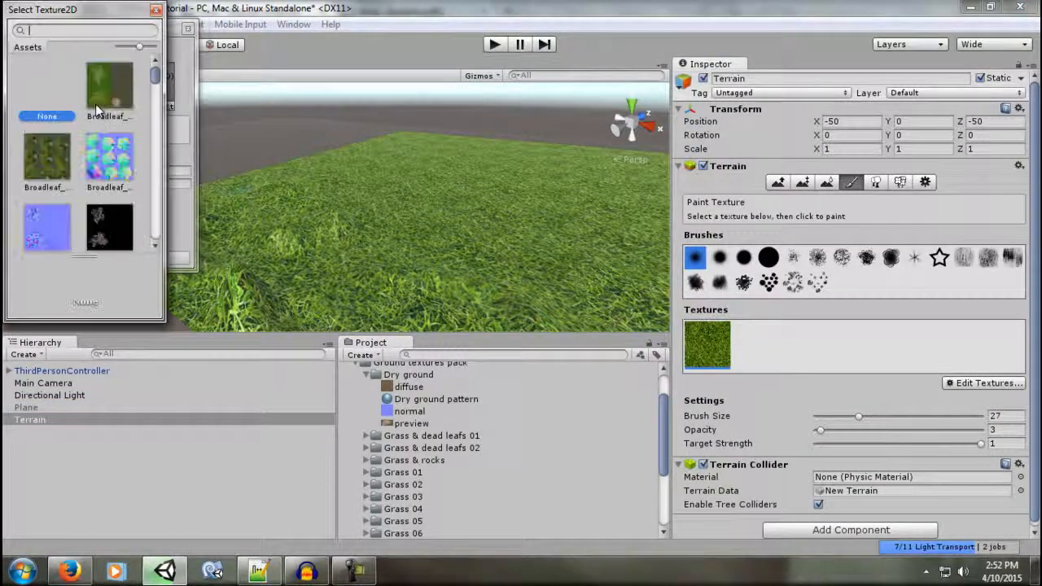
pyautogui.click(158, 11)
# - Add the Dry ground diffuse and normal maps as a terrain texture with an X size of 30
pyautogui.moveTo(412, 388); pyautogui.dragTo(86, 99)
pyautogui.moveTo(409, 436); pyautogui.dragTo(150, 85)
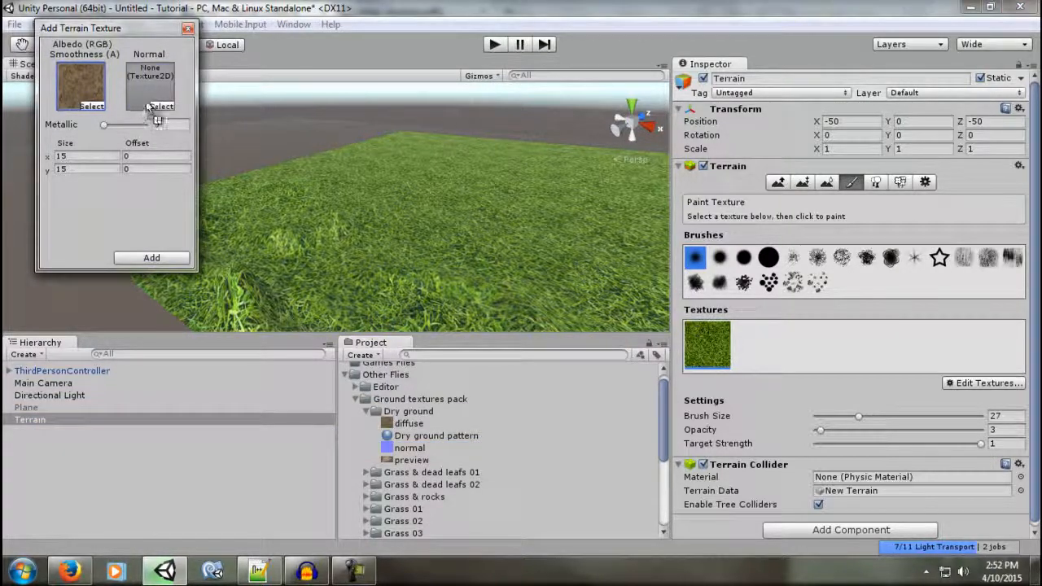
pyautogui.click(61, 155)
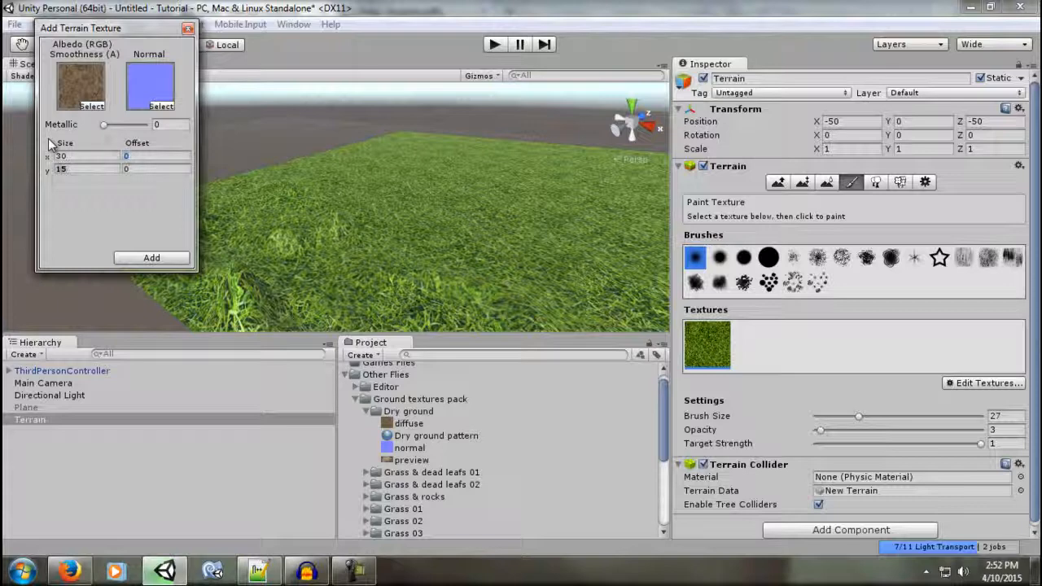
pyautogui.click(150, 258)
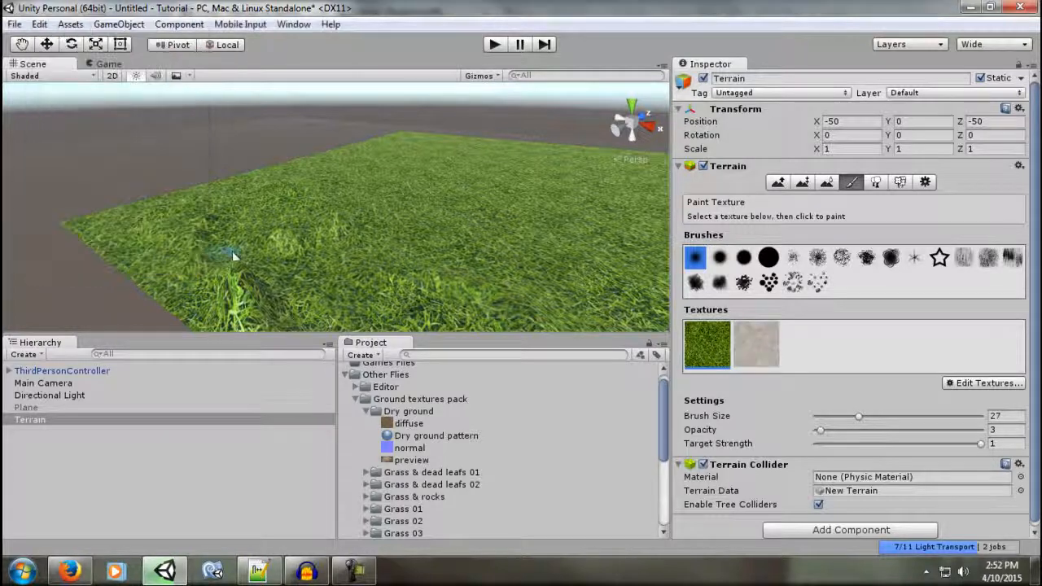
# - Paint a winding dirt path across the grass with the dry ground texture at brush size 27 and opacity 100
pyautogui.click(755, 344)
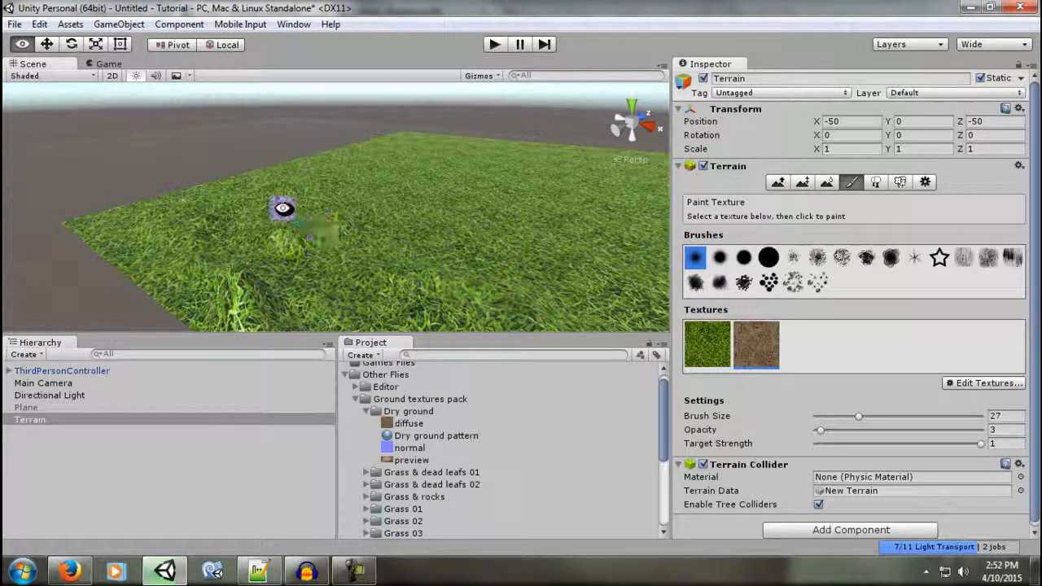
pyautogui.scroll(5, 279, 214)
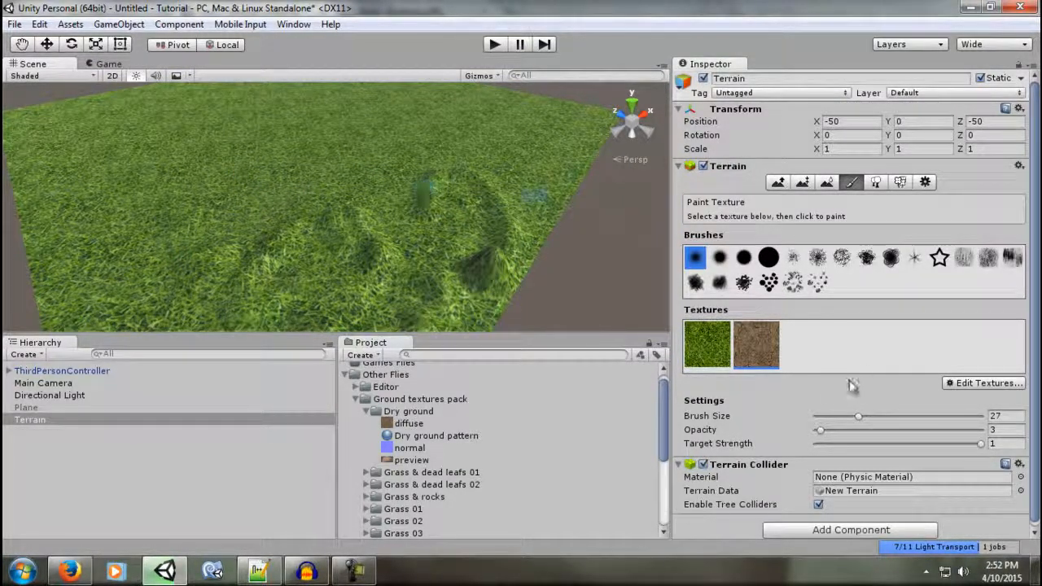
pyautogui.moveTo(835, 432); pyautogui.dragTo(986, 429)
pyautogui.moveTo(415, 151)
pyautogui.mouseDown()
pyautogui.moveTo(371, 158)
pyautogui.moveTo(358, 177)
pyautogui.moveTo(370, 159)
pyautogui.mouseUp()
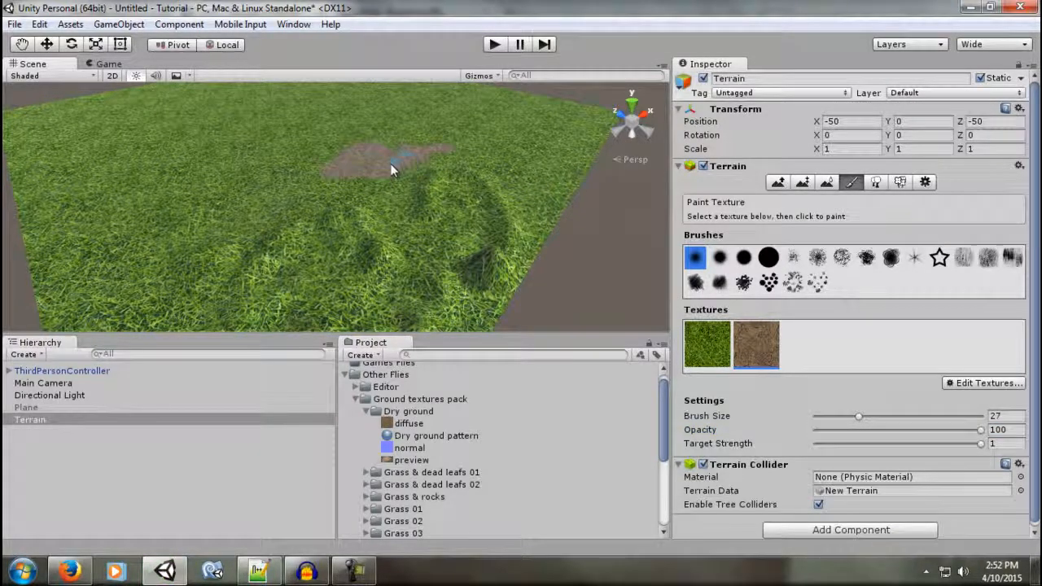
pyautogui.moveTo(327, 192)
pyautogui.mouseDown()
pyautogui.moveTo(223, 223)
pyautogui.moveTo(175, 298)
pyautogui.mouseUp()
# - Cover the hills and most of the terrain with the dry ground texture at brush size 100
pyautogui.keyDown('alt'); pyautogui.moveTo(372, 243); pyautogui.dragTo(158, 226); pyautogui.keyUp('alt')
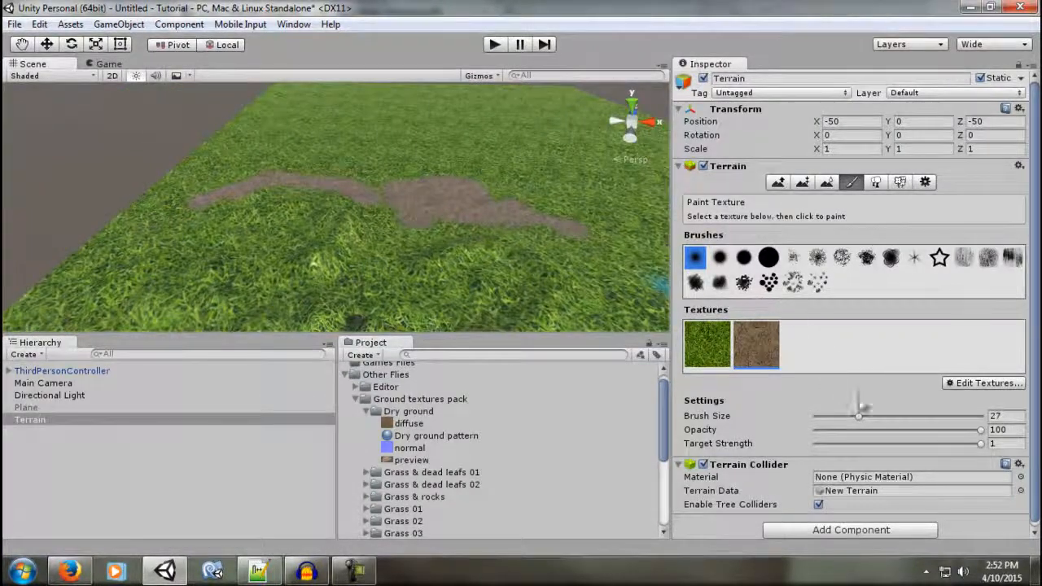
pyautogui.moveTo(460, 149)
pyautogui.mouseDown()
pyautogui.moveTo(370, 178)
pyautogui.moveTo(260, 181)
pyautogui.moveTo(203, 201)
pyautogui.moveTo(46, 313)
pyautogui.moveTo(563, 297)
pyautogui.mouseUp()
pyautogui.moveTo(464, 244)
pyautogui.keyDown('alt'); pyautogui.mouseDown()
pyautogui.moveTo(453, 255)
pyautogui.moveTo(325, 186)
pyautogui.moveTo(216, 199)
pyautogui.moveTo(269, 228)
pyautogui.moveTo(431, 259)
pyautogui.moveTo(481, 204)
pyautogui.moveTo(426, 169)
pyautogui.moveTo(481, 213)
pyautogui.moveTo(344, 137)
pyautogui.mouseUp(); pyautogui.keyUp('alt')
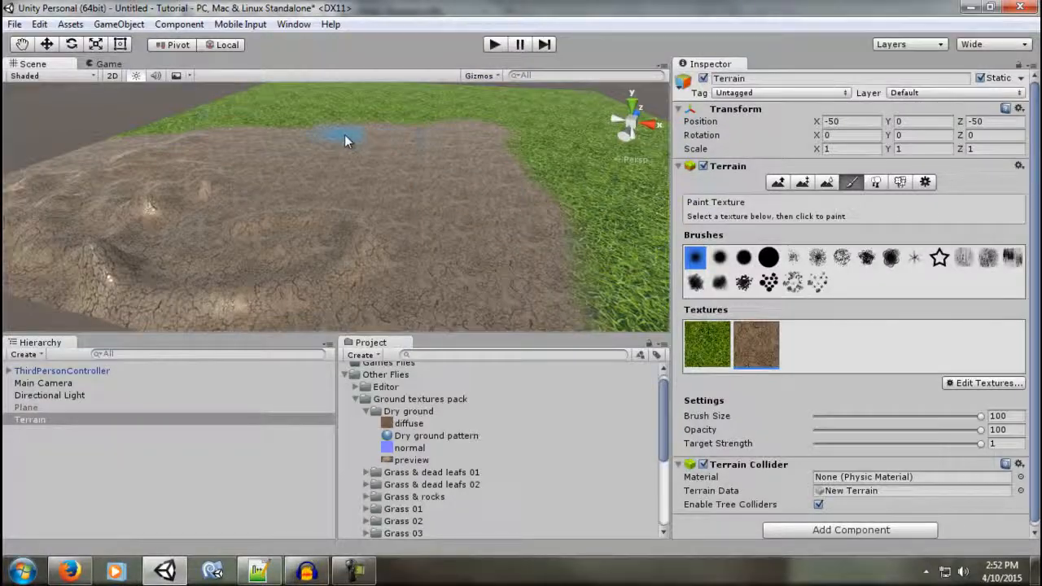
pyautogui.moveTo(171, 128)
pyautogui.mouseDown()
pyautogui.moveTo(499, 128)
pyautogui.moveTo(570, 291)
pyautogui.moveTo(174, 151)
pyautogui.moveTo(285, 75)
pyautogui.moveTo(205, 101)
pyautogui.mouseUp()
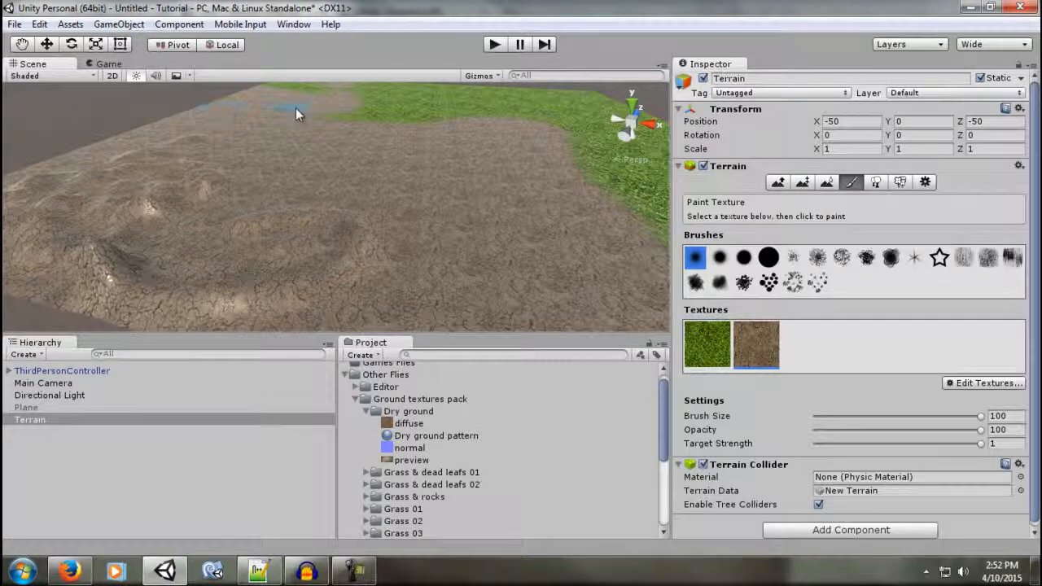
pyautogui.moveTo(296, 108); pyautogui.dragTo(443, 128)
# - Choose the grass texture for painting and set the brush opacity to 4 and target strength to 0.501, undoing any test stroke
pyautogui.keyDown('alt'); pyautogui.moveTo(529, 273); pyautogui.dragTo(491, 263); pyautogui.keyUp('alt')
pyautogui.click(720, 355)
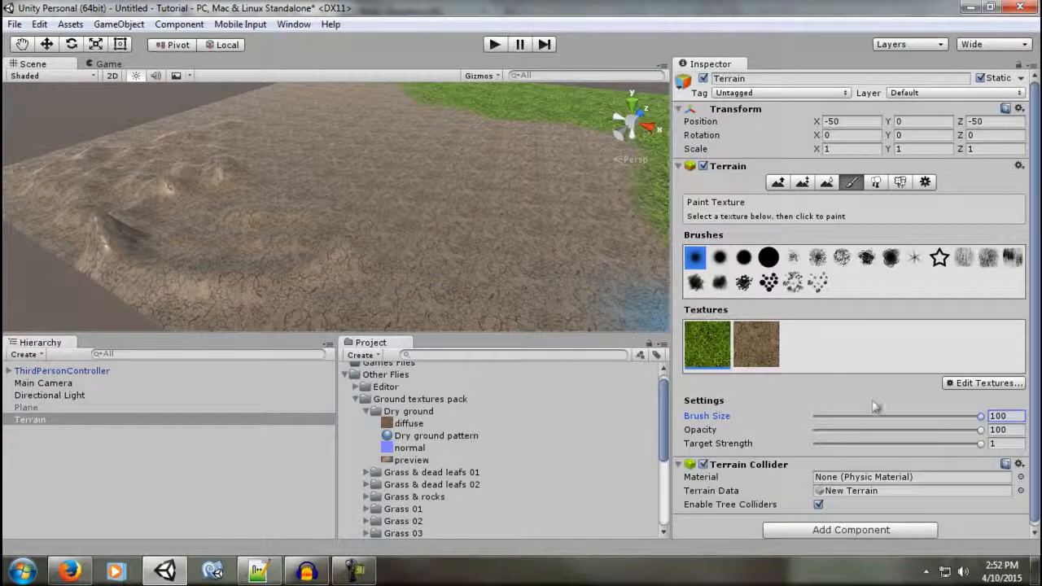
pyautogui.moveTo(960, 437); pyautogui.dragTo(857, 437)
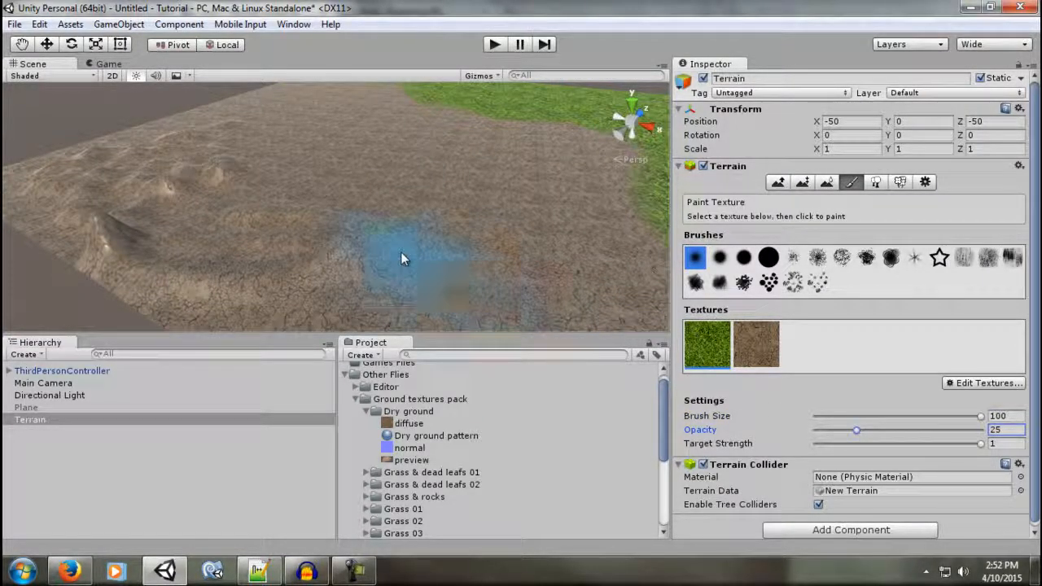
pyautogui.moveTo(356, 251)
pyautogui.mouseDown()
pyautogui.moveTo(314, 249)
pyautogui.moveTo(372, 256)
pyautogui.mouseUp()
pyautogui.hotkey('ctrl', 'z')
pyautogui.moveTo(856, 435); pyautogui.dragTo(822, 431)
pyautogui.moveTo(981, 444); pyautogui.dragTo(897, 443)
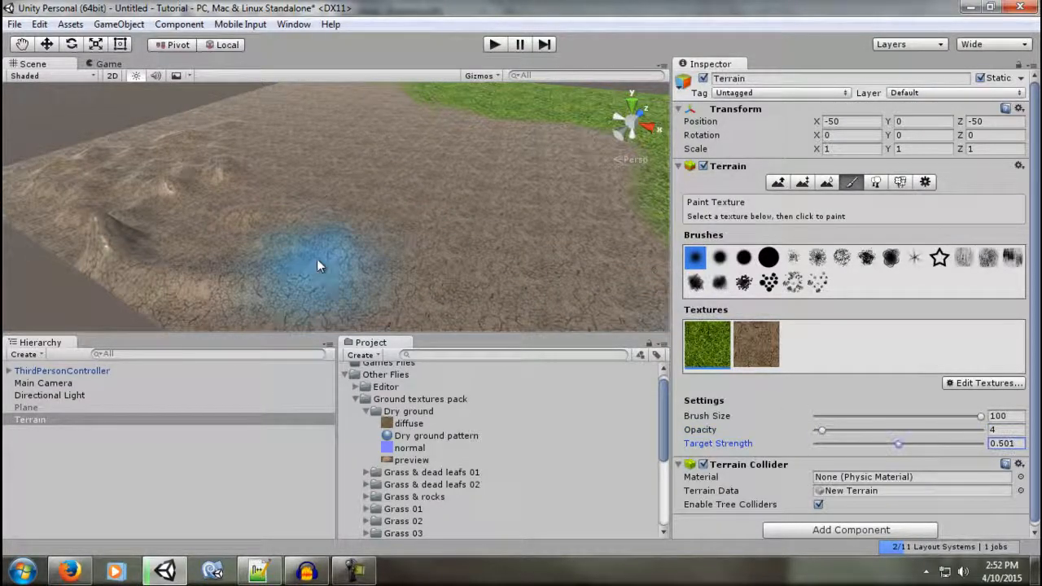
# - Try painting grass over the ring-shaped ridge and neighbouring peak at brush size 100, and undo the strokes
pyautogui.moveTo(316, 259)
pyautogui.mouseDown()
pyautogui.moveTo(281, 255)
pyautogui.moveTo(463, 263)
pyautogui.moveTo(351, 299)
pyautogui.moveTo(405, 245)
pyautogui.moveTo(425, 257)
pyautogui.moveTo(410, 234)
pyautogui.moveTo(361, 256)
pyautogui.moveTo(233, 247)
pyautogui.moveTo(334, 191)
pyautogui.moveTo(274, 235)
pyautogui.moveTo(334, 221)
pyautogui.mouseUp()
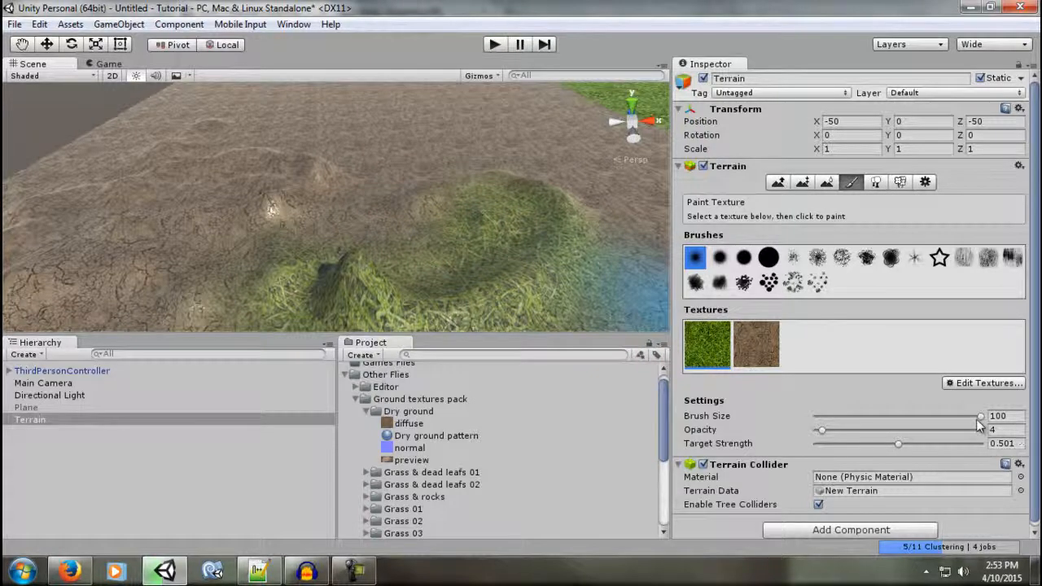
pyautogui.hotkey('ctrl', 'z')
pyautogui.hotkey('ctrl', 'z')
pyautogui.hotkey('ctrl', 'z')
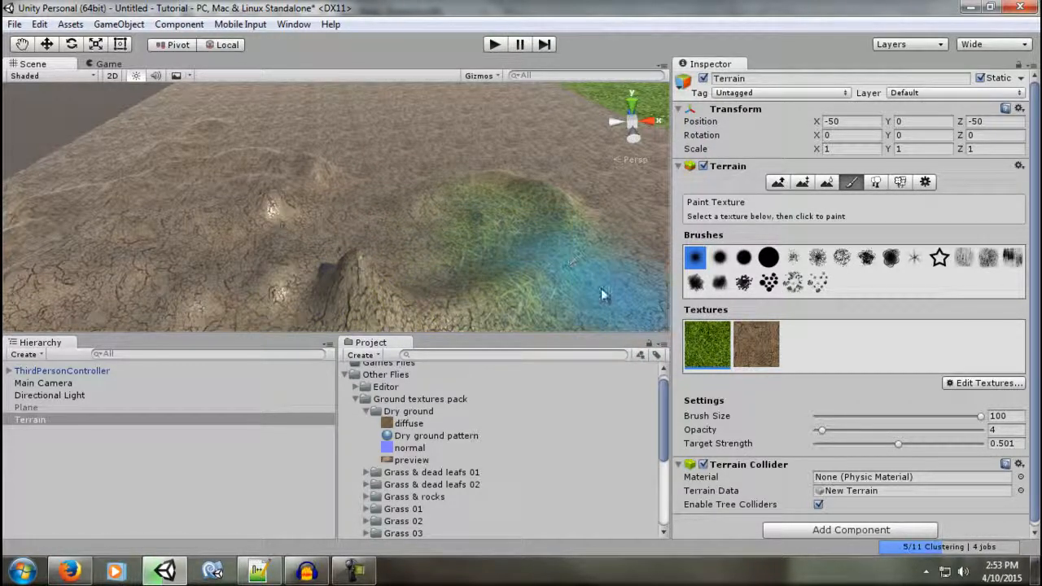
pyautogui.hotkey('ctrl', 'z')
# - Set the brush size to 40 and paint translucent grass over the ring-shaped ridge, the peak and the surrounding hills
pyautogui.click(931, 415)
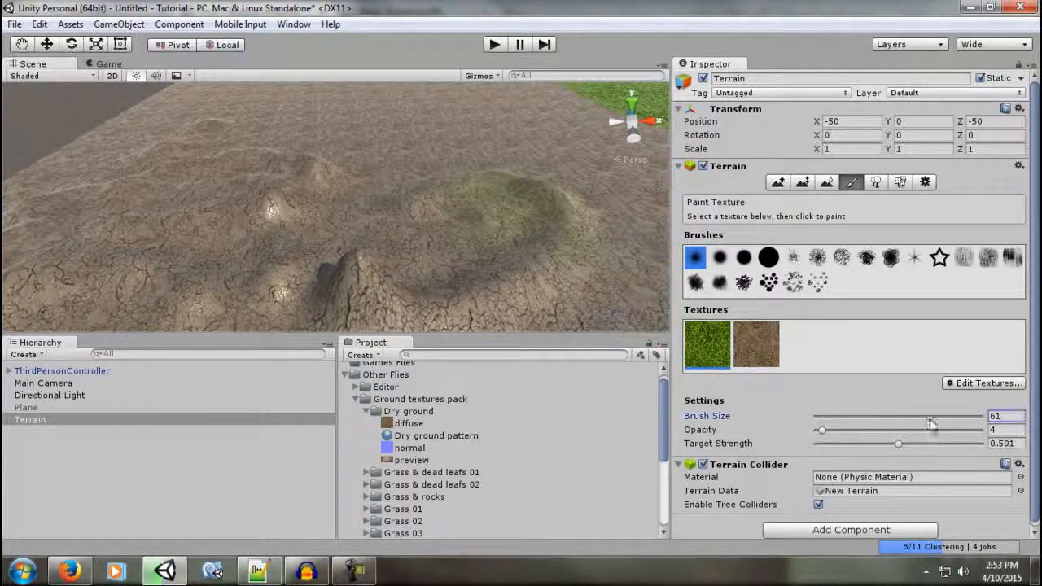
pyautogui.moveTo(901, 423); pyautogui.dragTo(882, 417)
pyautogui.moveTo(547, 209)
pyautogui.mouseDown()
pyautogui.moveTo(458, 298)
pyautogui.moveTo(373, 297)
pyautogui.moveTo(516, 279)
pyautogui.moveTo(546, 204)
pyautogui.moveTo(448, 195)
pyautogui.moveTo(274, 221)
pyautogui.moveTo(279, 163)
pyautogui.moveTo(267, 205)
pyautogui.moveTo(254, 196)
pyautogui.moveTo(165, 214)
pyautogui.moveTo(325, 242)
pyautogui.moveTo(356, 264)
pyautogui.mouseUp()
pyautogui.scroll(-3, 356, 264)
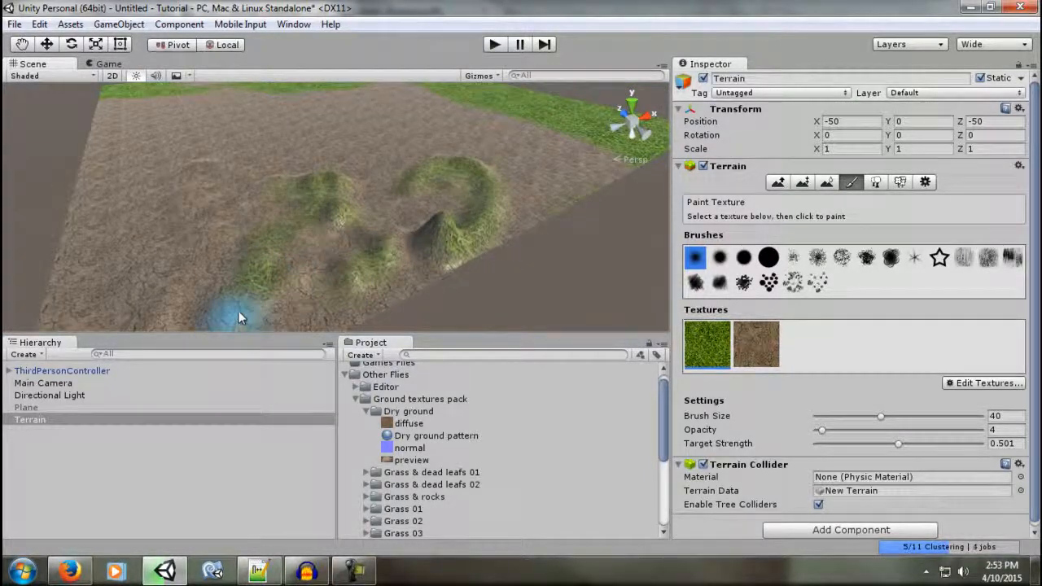
pyautogui.moveTo(144, 271)
pyautogui.mouseDown()
pyautogui.moveTo(229, 230)
pyautogui.moveTo(273, 186)
pyautogui.moveTo(204, 163)
pyautogui.moveTo(244, 195)
pyautogui.moveTo(326, 225)
pyautogui.moveTo(356, 279)
pyautogui.moveTo(399, 253)
pyautogui.moveTo(314, 277)
pyautogui.moveTo(444, 256)
pyautogui.mouseUp()
# - Set the tiling size of the terrain's grass texture to 3 and apply the change
pyautogui.click(985, 382)
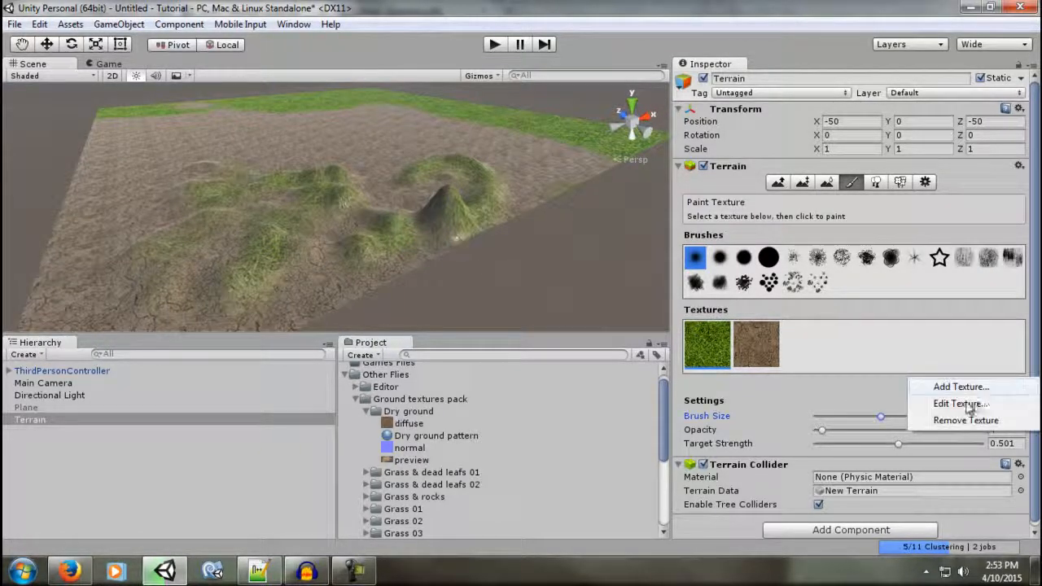
pyautogui.click(944, 405)
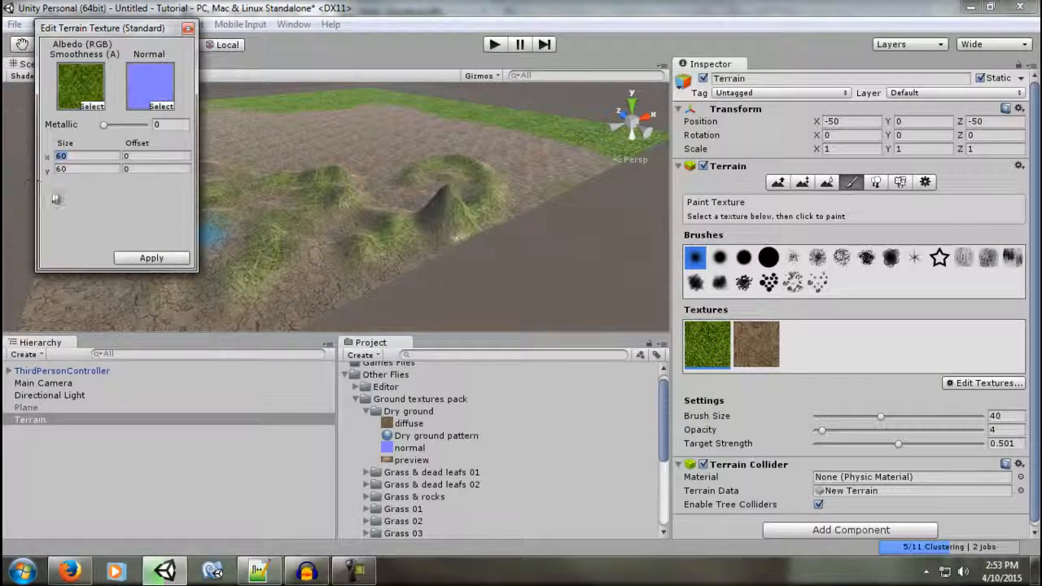
pyautogui.write('3')
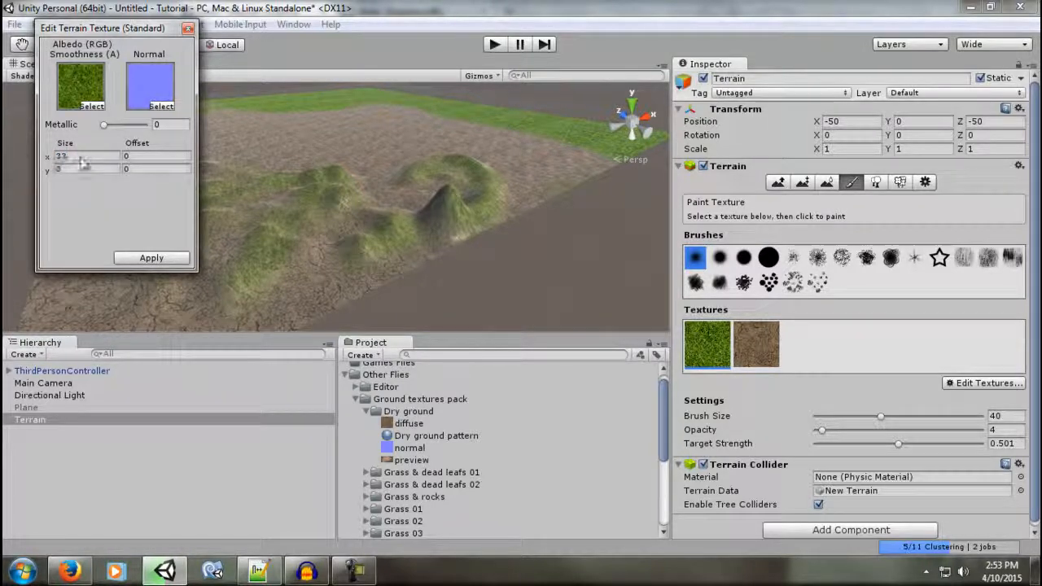
pyautogui.click(161, 257)
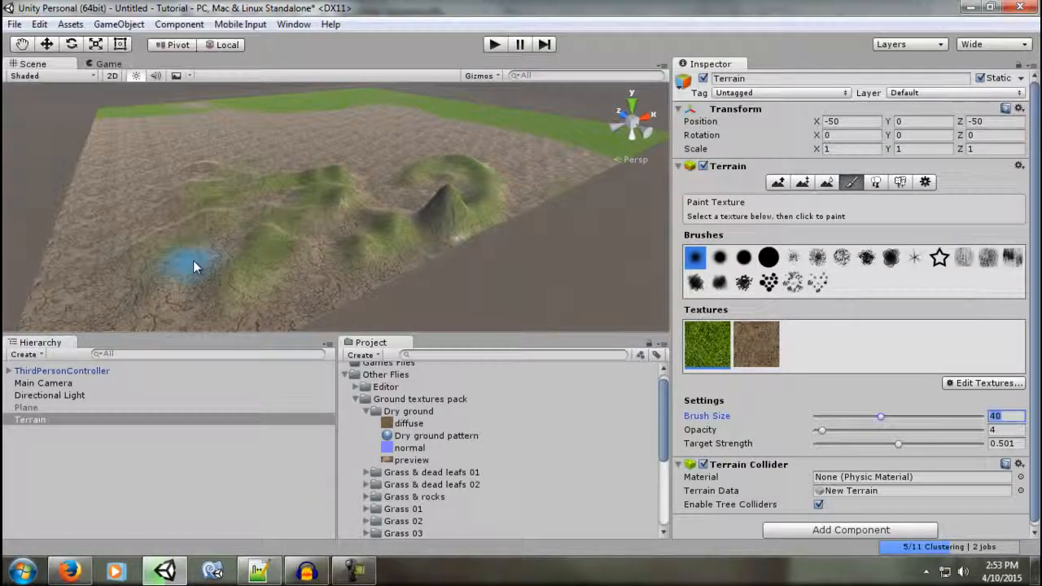
# - Examine the retiled grass texture up close and from a distance on the painted hills
pyautogui.keyDown('alt'); pyautogui.moveTo(406, 231); pyautogui.dragTo(361, 254); pyautogui.keyUp('alt')
pyautogui.scroll(4, 353, 261)
pyautogui.scroll(3, 434, 290)
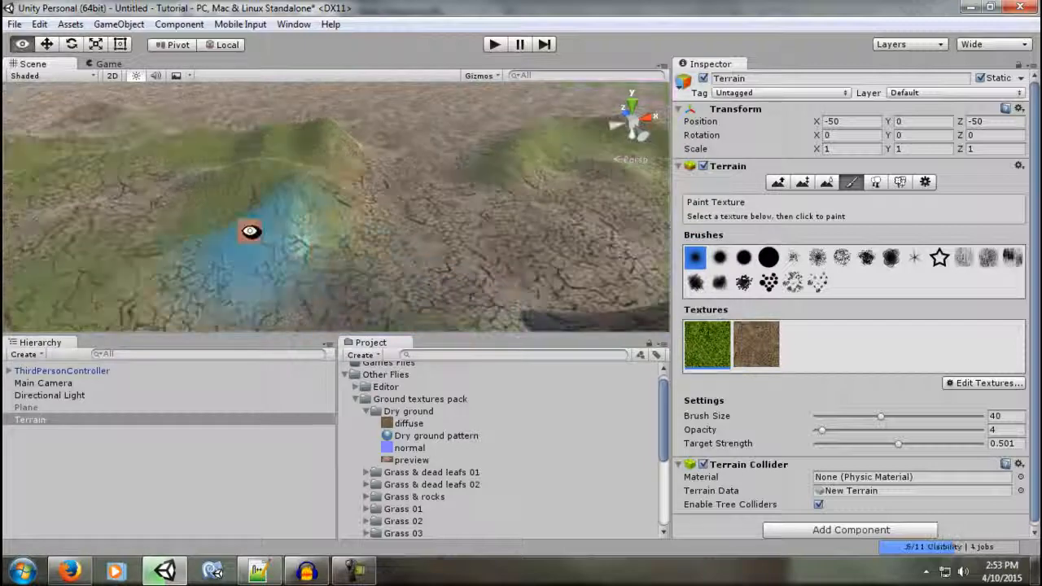
pyautogui.keyDown('alt'); pyautogui.moveTo(249, 231); pyautogui.dragTo(379, 263); pyautogui.keyUp('alt')
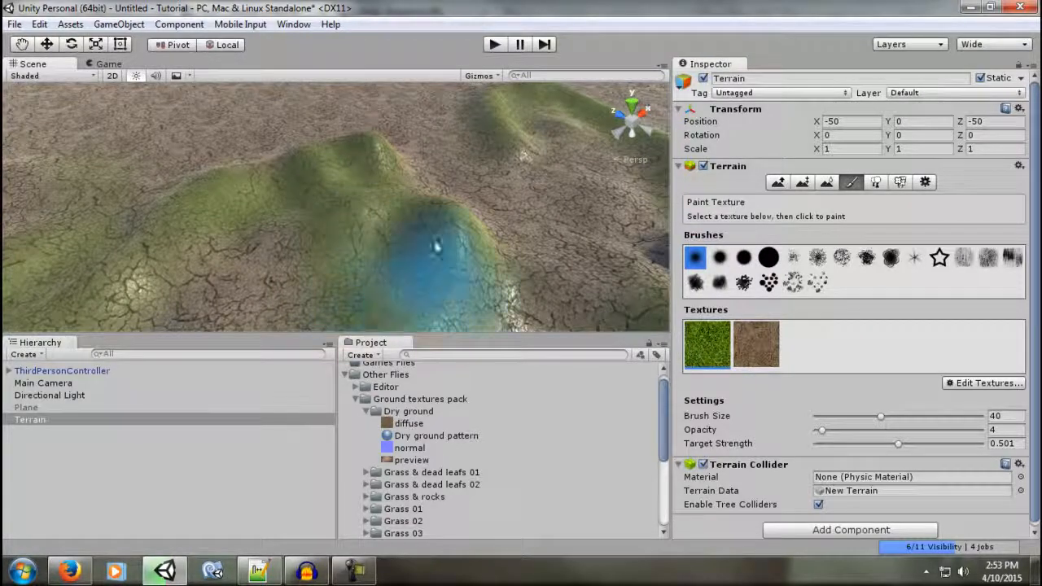
pyautogui.scroll(3, 395, 241)
pyautogui.scroll(2, 406, 237)
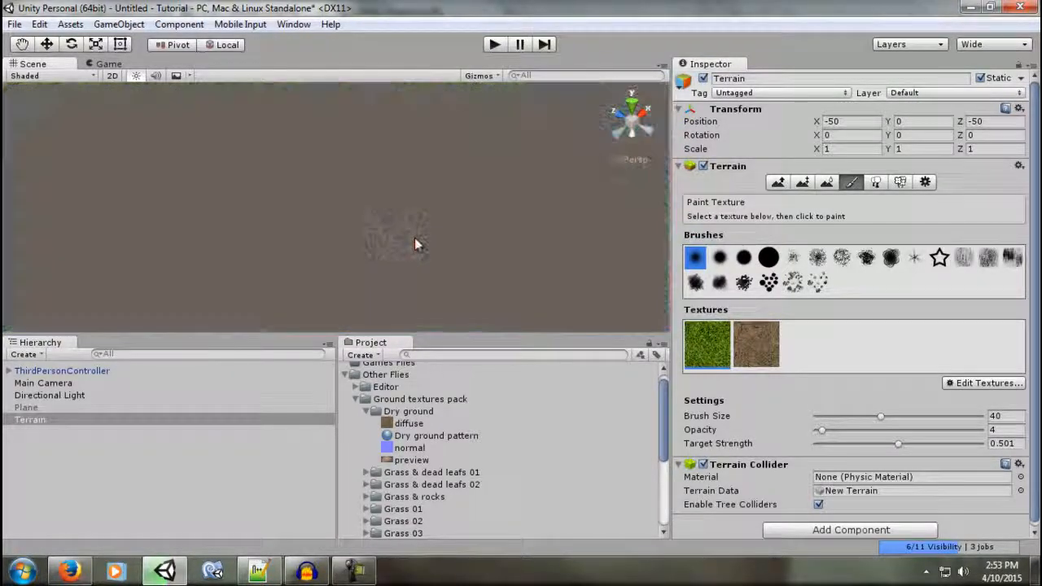
pyautogui.scroll(-1, 403, 237)
pyautogui.scroll(-5, 241, 138)
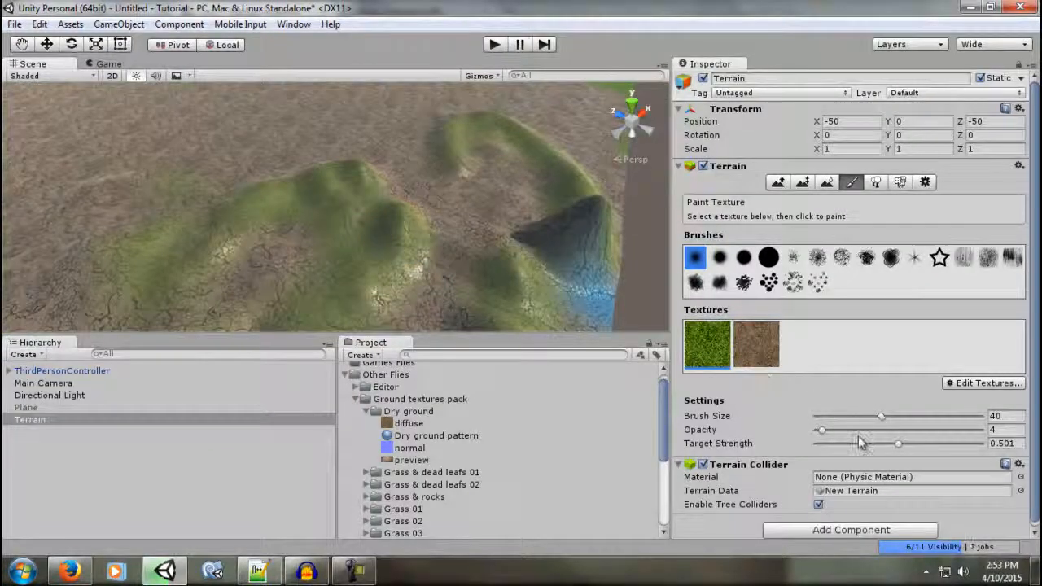
# - Raise the brush opacity to 45 and target strength to 0.695, and paint denser grass over the hills, ring-shaped ridge and peak
pyautogui.moveTo(832, 433); pyautogui.dragTo(843, 430)
pyautogui.moveTo(401, 243); pyautogui.dragTo(369, 225)
pyautogui.moveTo(843, 429); pyautogui.dragTo(931, 444)
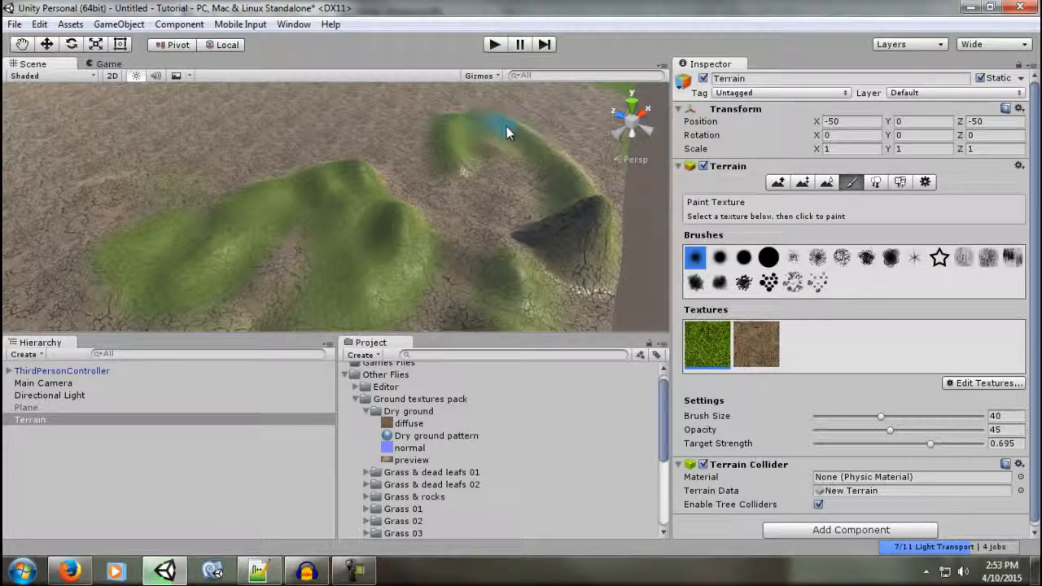
pyautogui.moveTo(559, 166)
pyautogui.mouseDown()
pyautogui.moveTo(598, 215)
pyautogui.moveTo(580, 232)
pyautogui.moveTo(508, 158)
pyautogui.mouseUp()
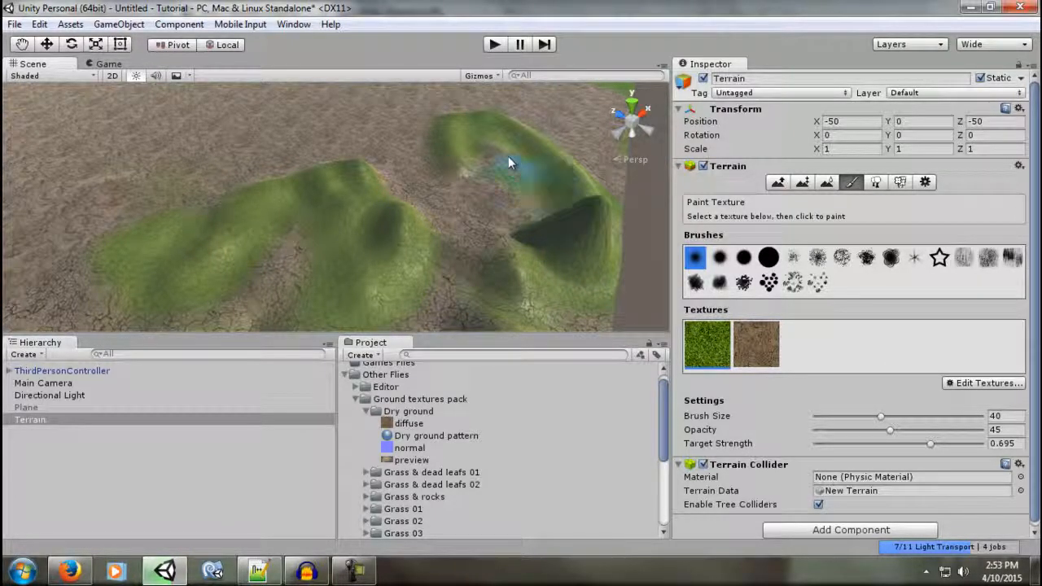
pyautogui.moveTo(513, 209)
pyautogui.mouseDown()
pyautogui.moveTo(467, 178)
pyautogui.moveTo(525, 260)
pyautogui.moveTo(532, 298)
pyautogui.moveTo(345, 278)
pyautogui.mouseUp()
pyautogui.keyDown('alt'); pyautogui.moveTo(124, 96); pyautogui.dragTo(175, 225); pyautogui.keyUp('alt')
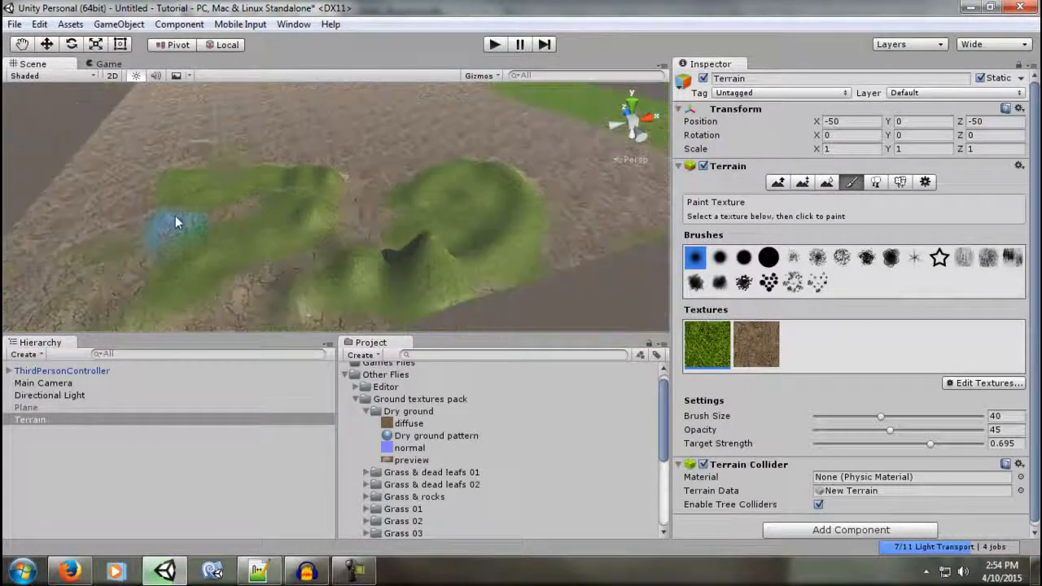
# - Select the Main Camera and ThirdPersonController together and move them up above the terrain surface
pyautogui.click(43, 382)
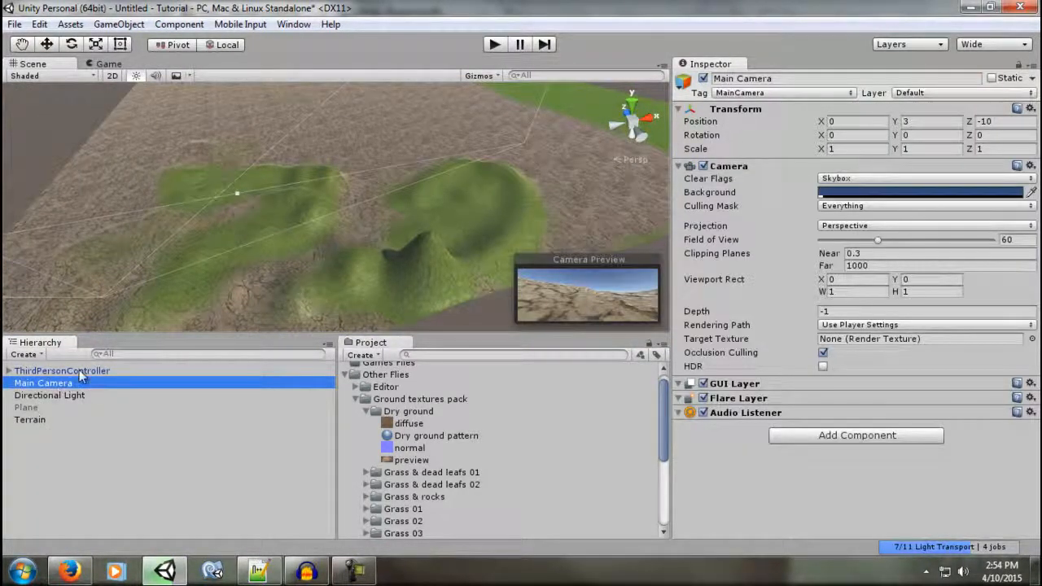
pyautogui.keyDown('ctrl'); pyautogui.click(79, 370); pyautogui.keyUp('ctrl')
pyautogui.click(47, 45)
pyautogui.keyDown('alt'); pyautogui.moveTo(182, 216); pyautogui.dragTo(358, 144); pyautogui.keyUp('alt')
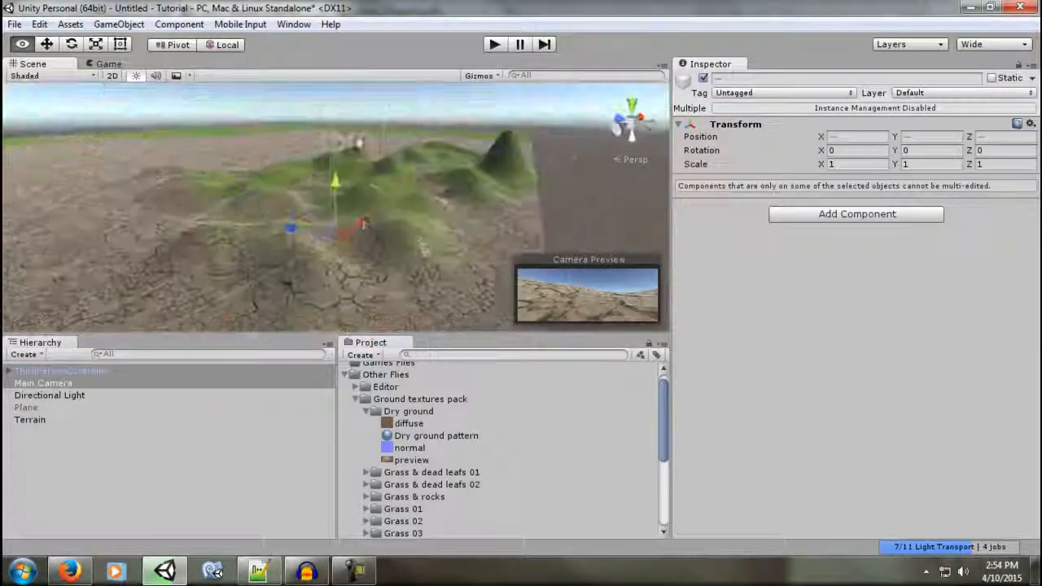
pyautogui.moveTo(347, 185); pyautogui.dragTo(337, 159)
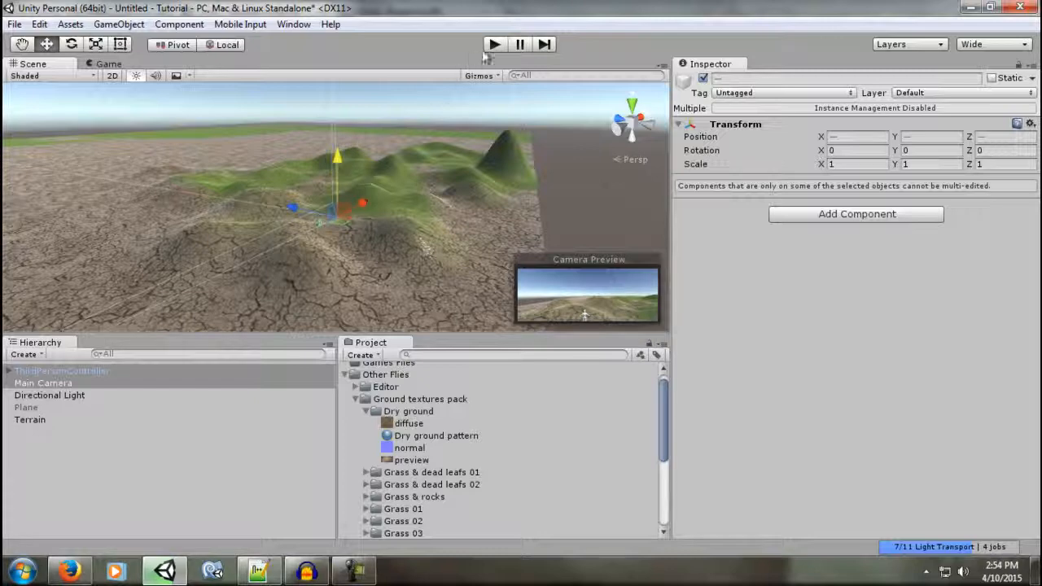
# - Play-test the scene by running the character in all directions over the hills, and stop play mode
pyautogui.click(494, 44)
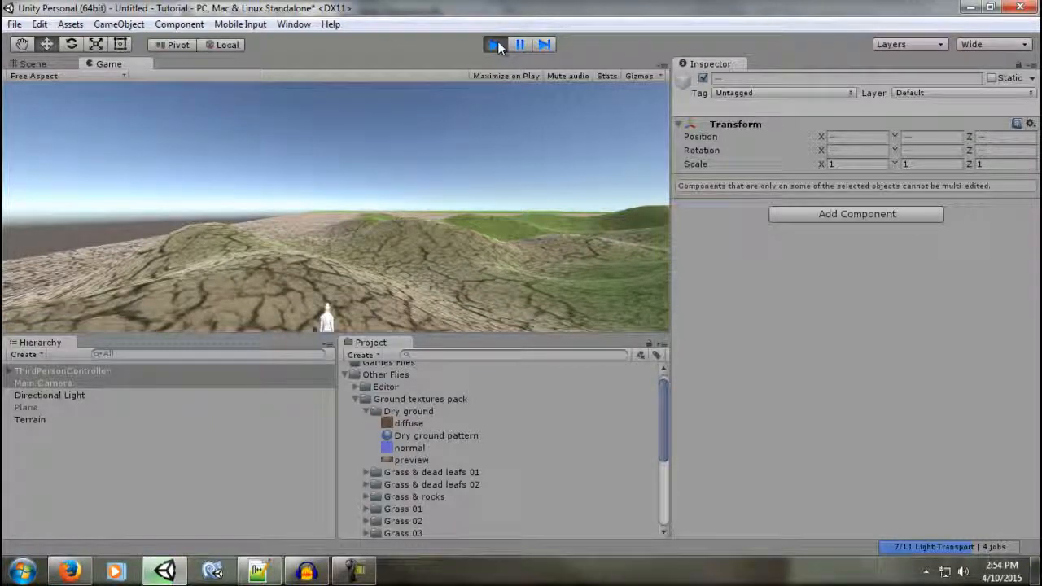
pyautogui.press('w')
pyautogui.press('d')
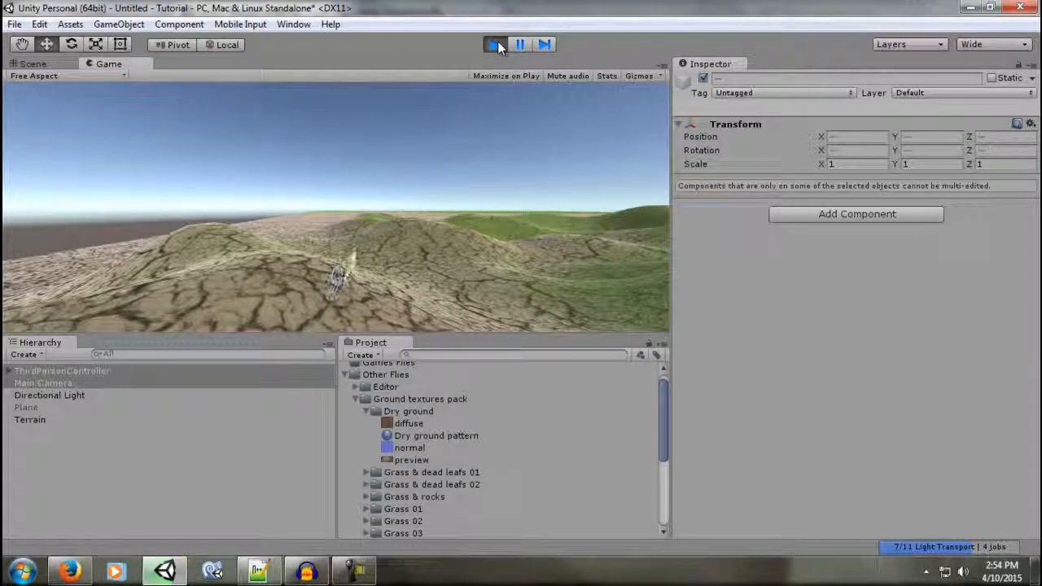
pyautogui.press('w')
pyautogui.press('a')
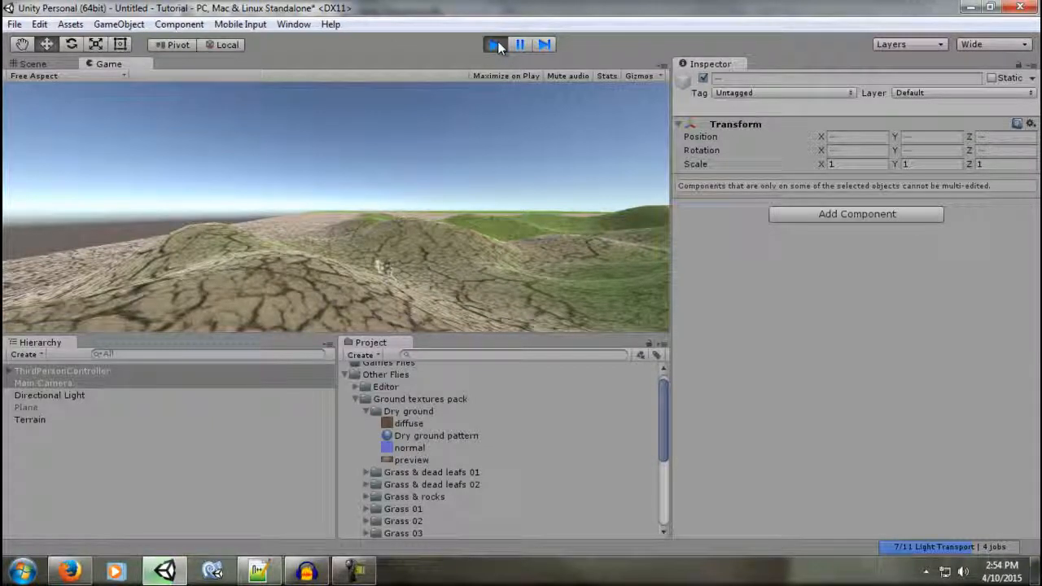
pyautogui.press('w')
pyautogui.press('a')
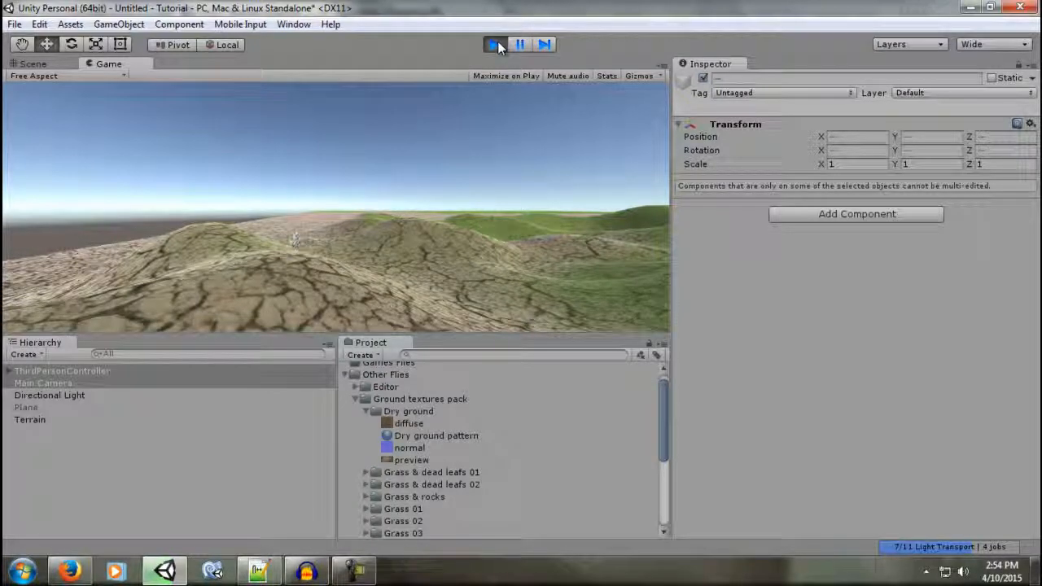
pyautogui.press('s')
pyautogui.press('s')
pyautogui.press('w')
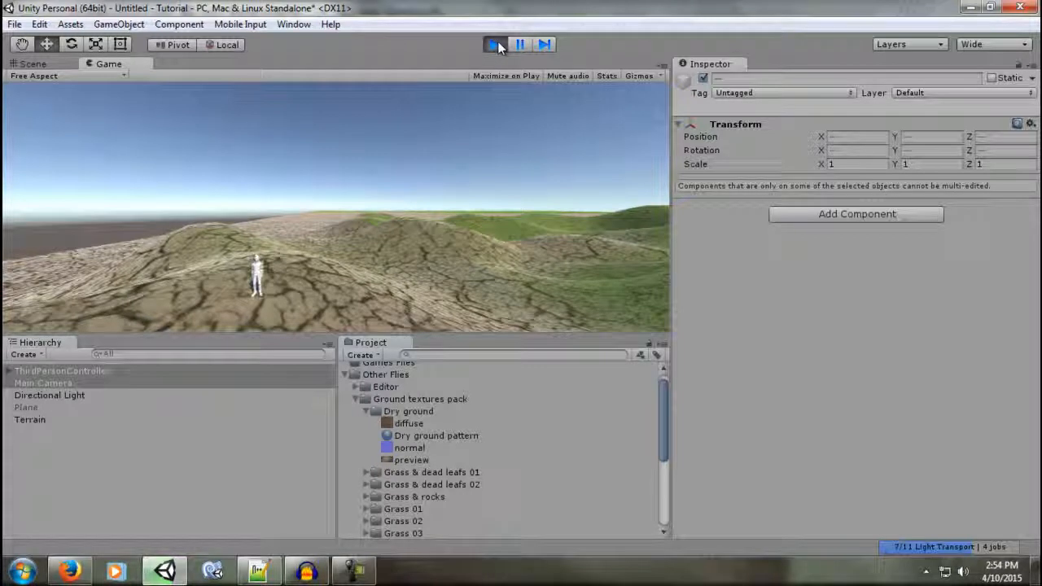
pyautogui.press('d')
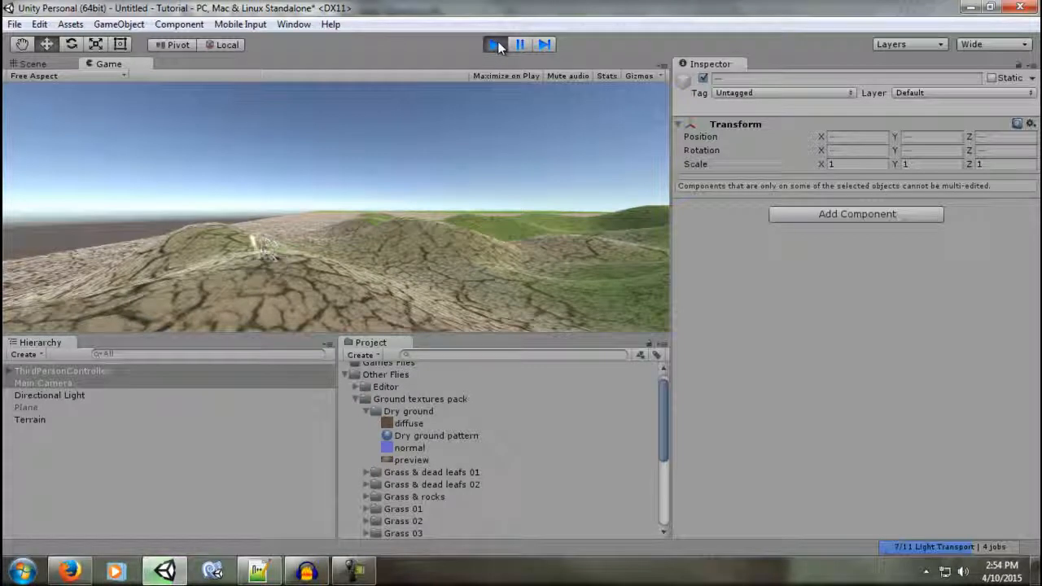
pyautogui.press('a')
pyautogui.press('s')
pyautogui.press('d')
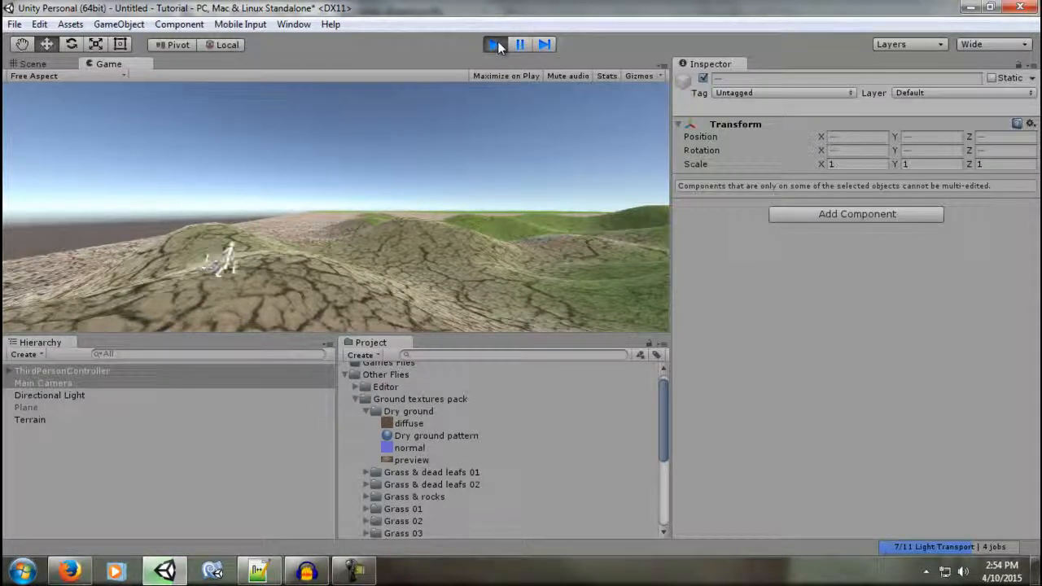
pyautogui.press('w')
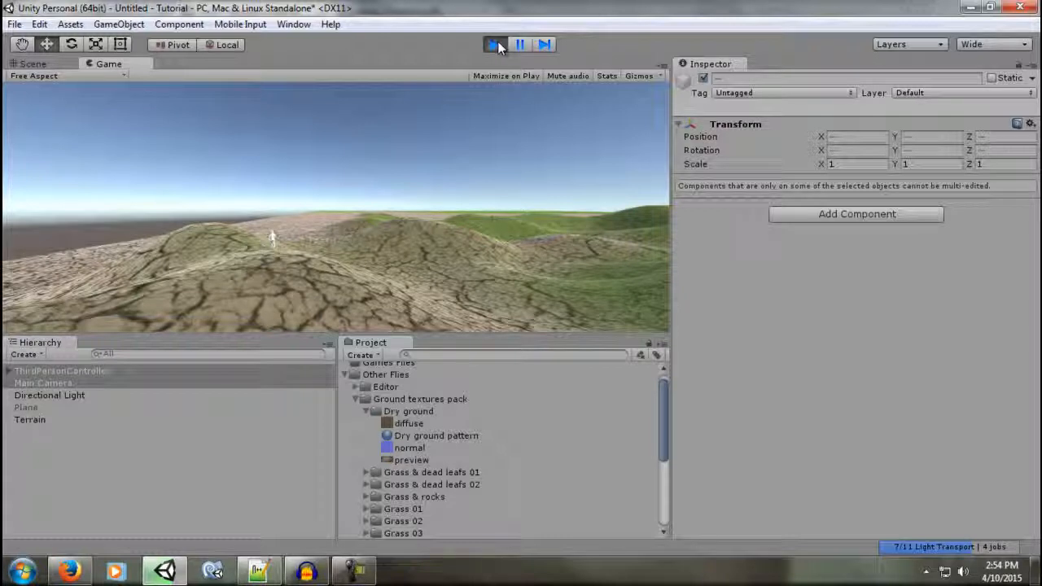
pyautogui.press('a')
pyautogui.press('d')
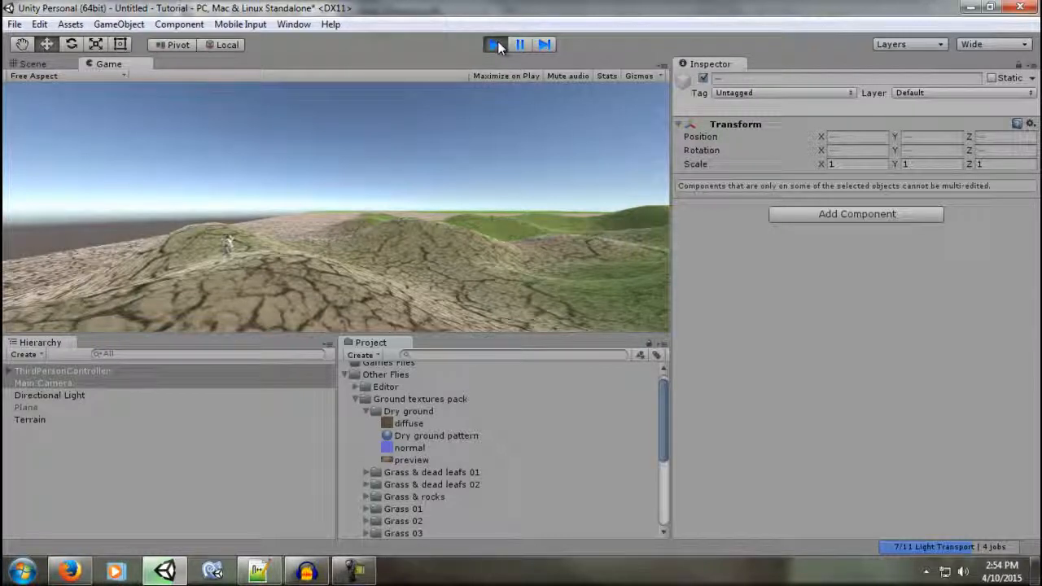
pyautogui.press('d')
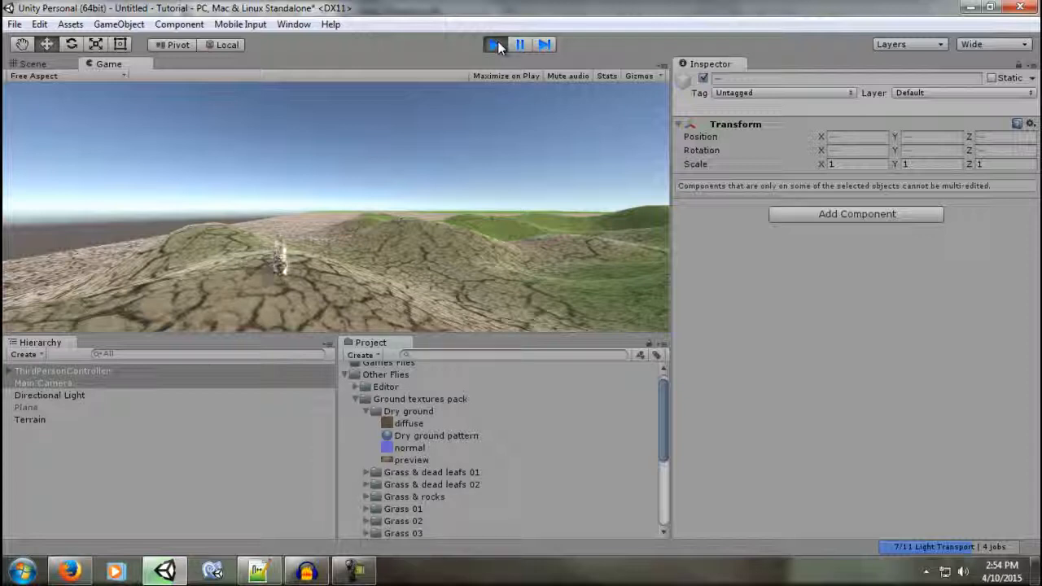
pyautogui.press('a')
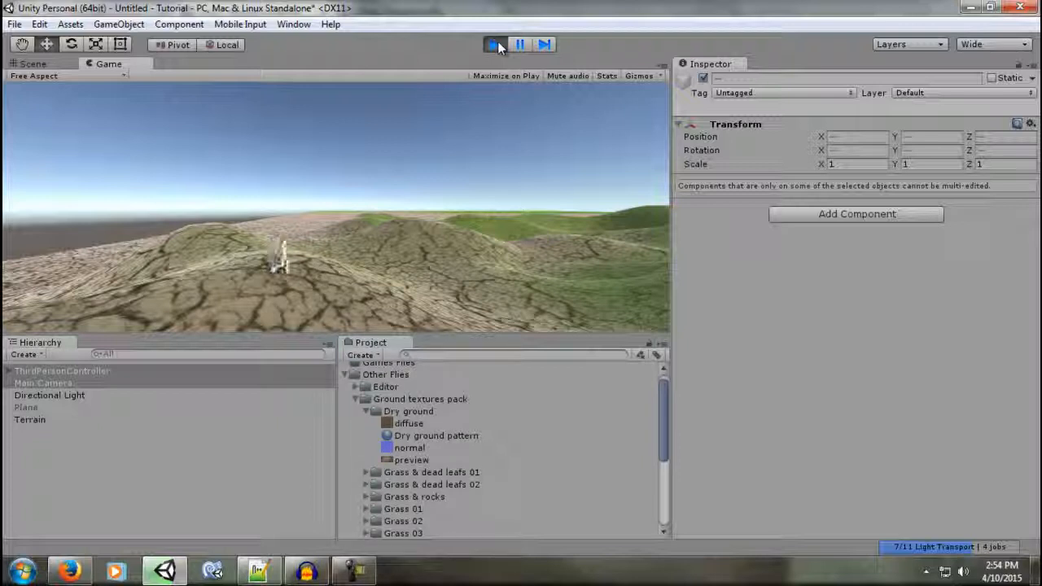
pyautogui.press('w')
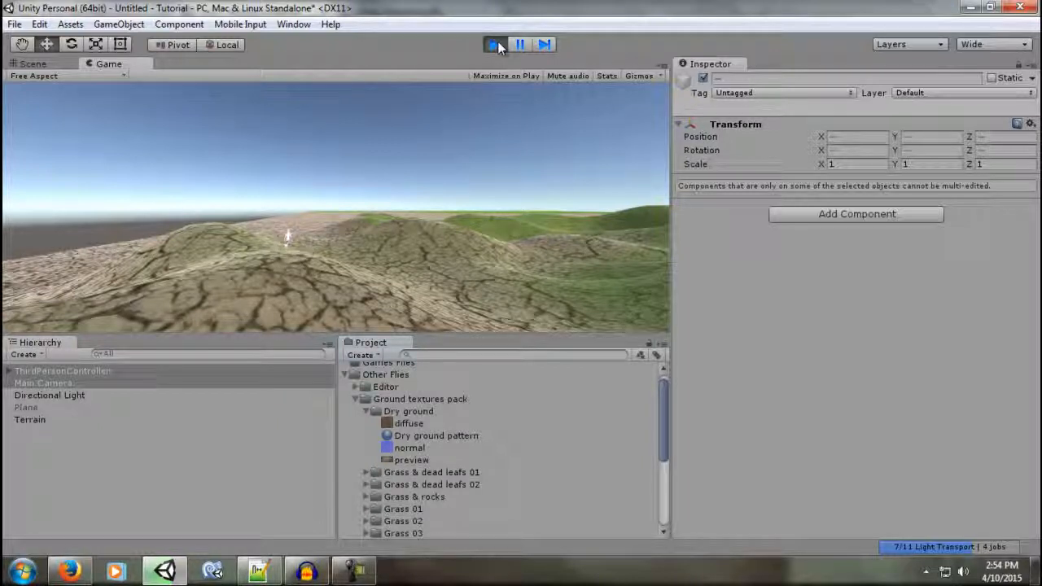
pyautogui.press('d')
pyautogui.press('w')
pyautogui.press('a')
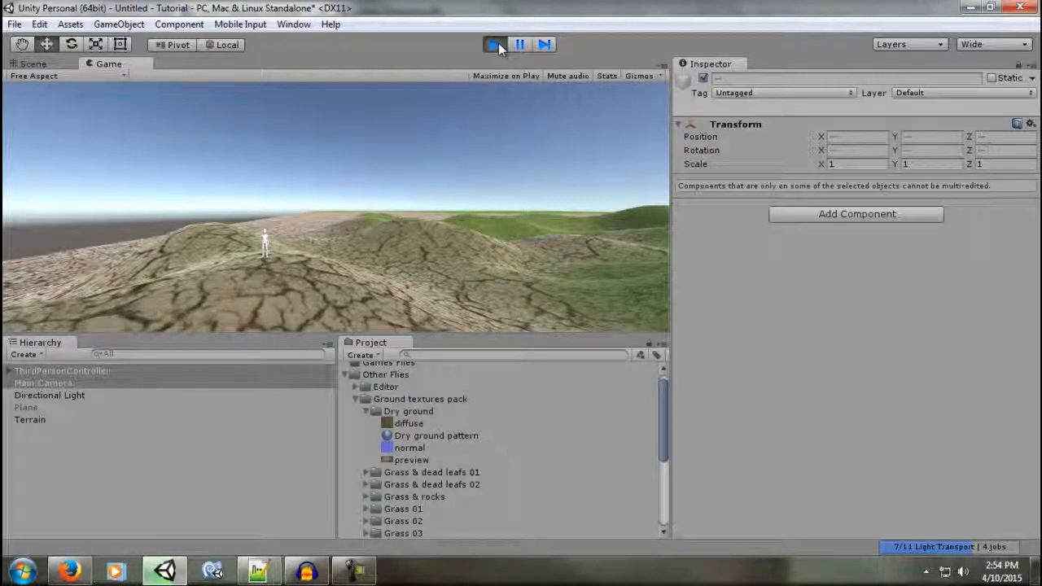
pyautogui.click(496, 45)
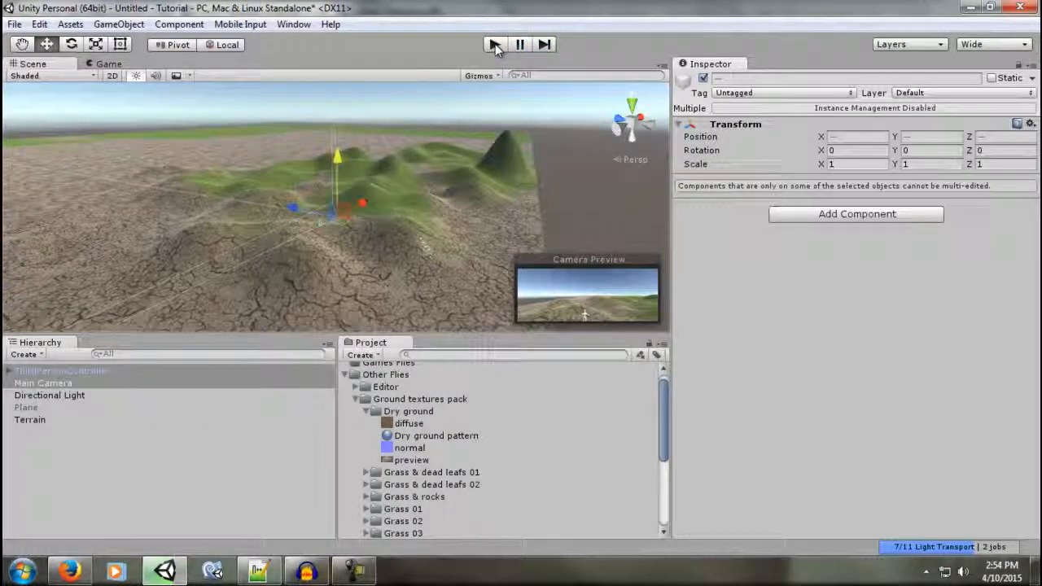